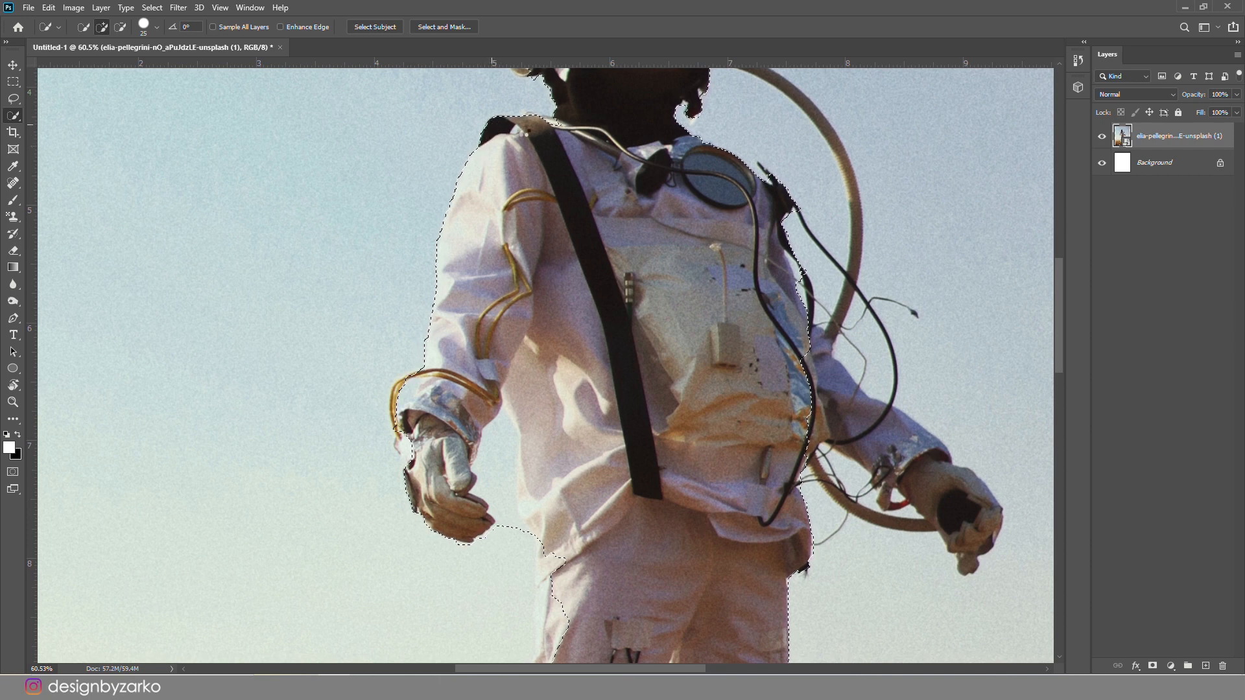
Extend the quick selection over the astronaut's outstretched arm and glove and out to the trouser leg's outer edge.
mouse_move(804, 379)
mouse_down()
mouse_move(893, 435)
mouse_move(955, 524)
mouse_up()
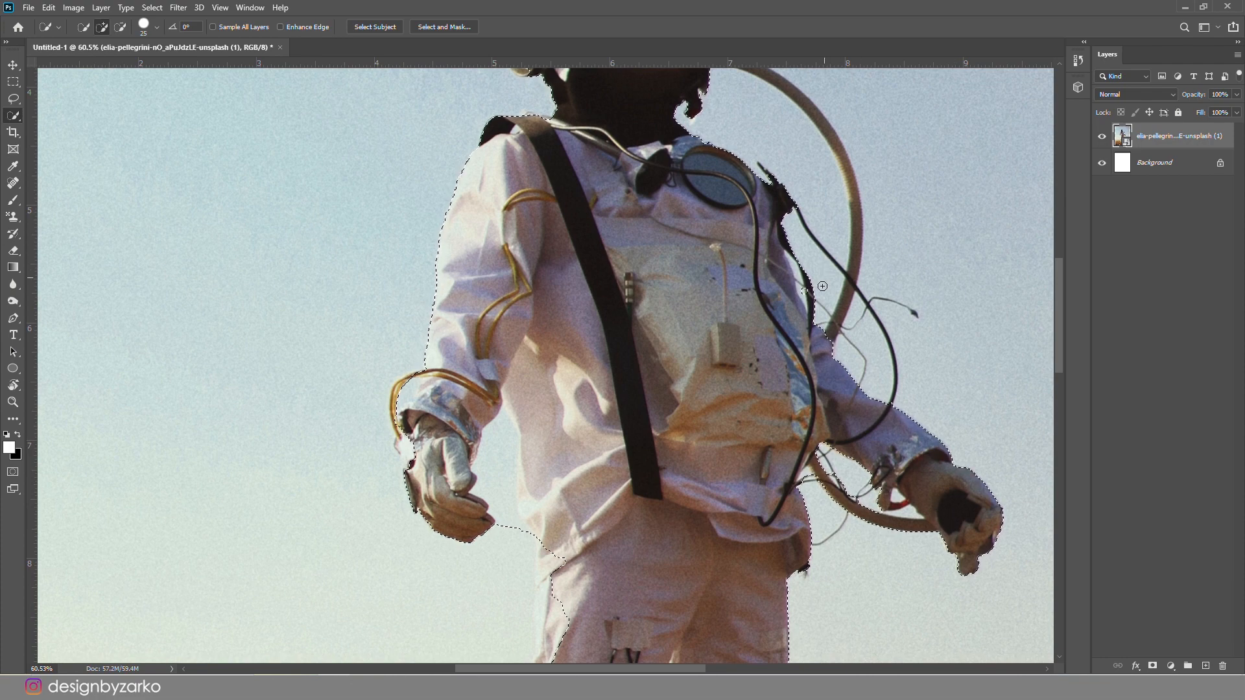
scroll(657, 380, down, 3)
scroll(658, 380, down, 5)
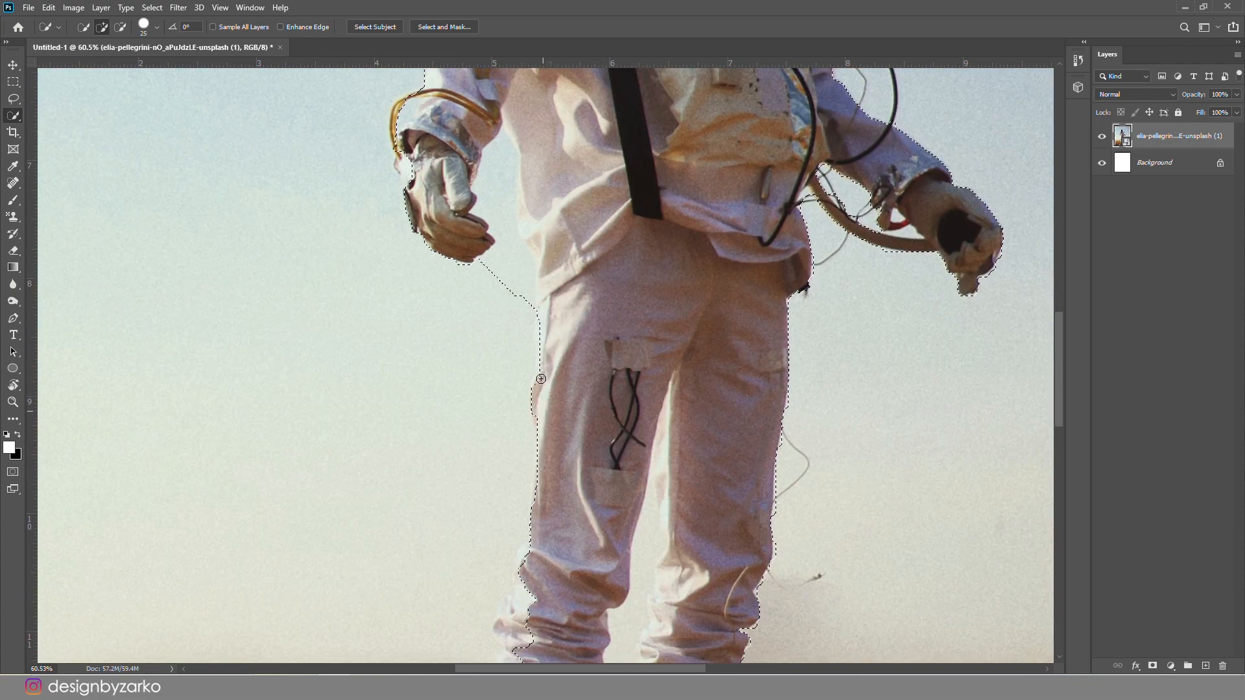
Add the rumpled trouser cuff and the adjoining boot top to the astronaut selection.
key(z)
drag(643, 347, 612, 336)
scroll(612, 335, down, 4)
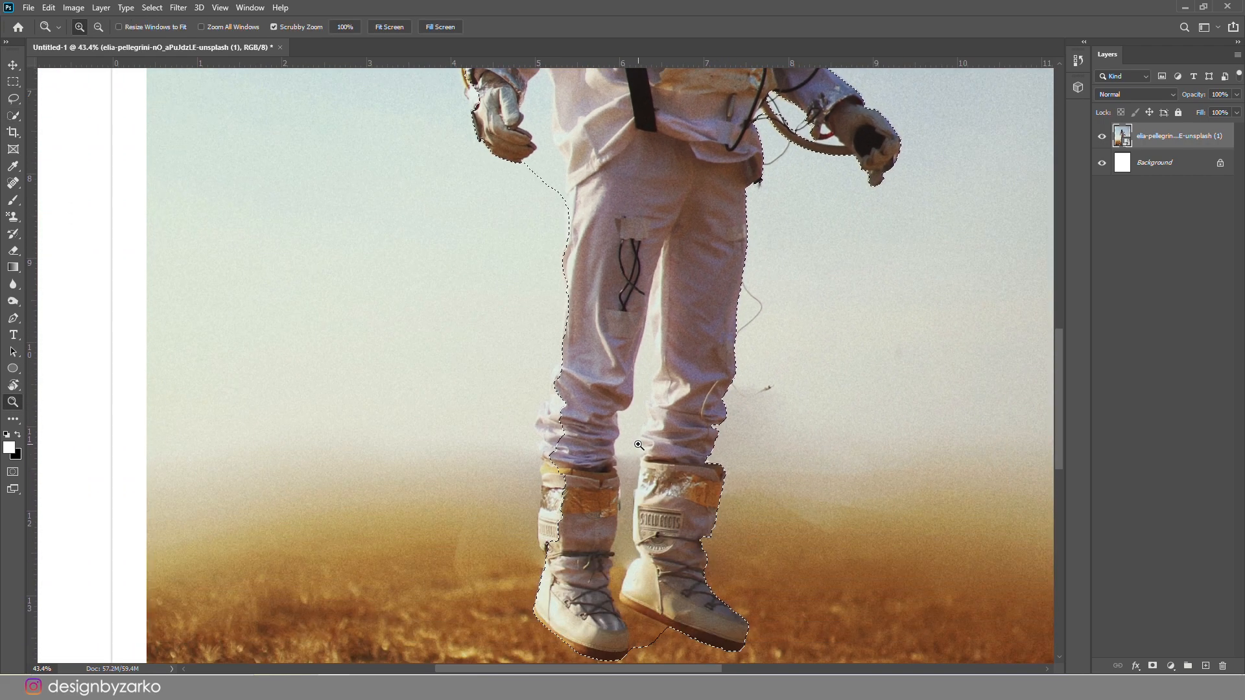
drag(507, 470, 601, 471)
key(w)
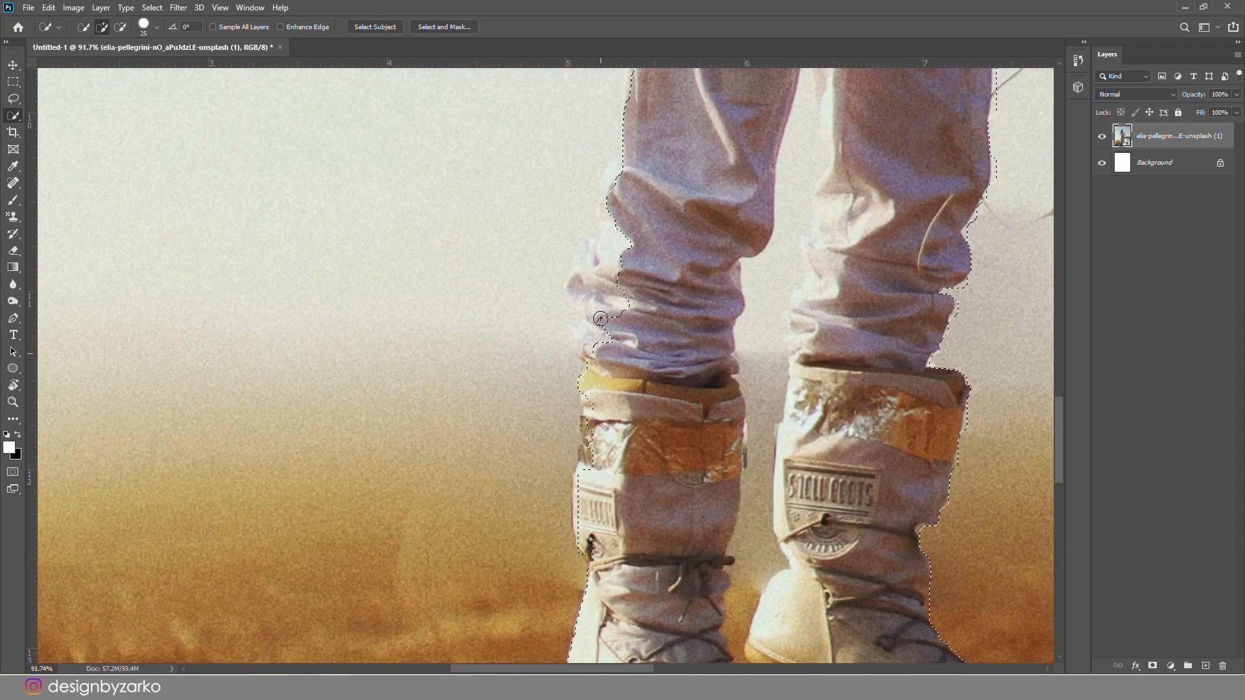
drag(592, 266, 616, 205)
Subtract the sky between the lowered glove and the torso, keeping the jacket's outer edge selected.
key(z)
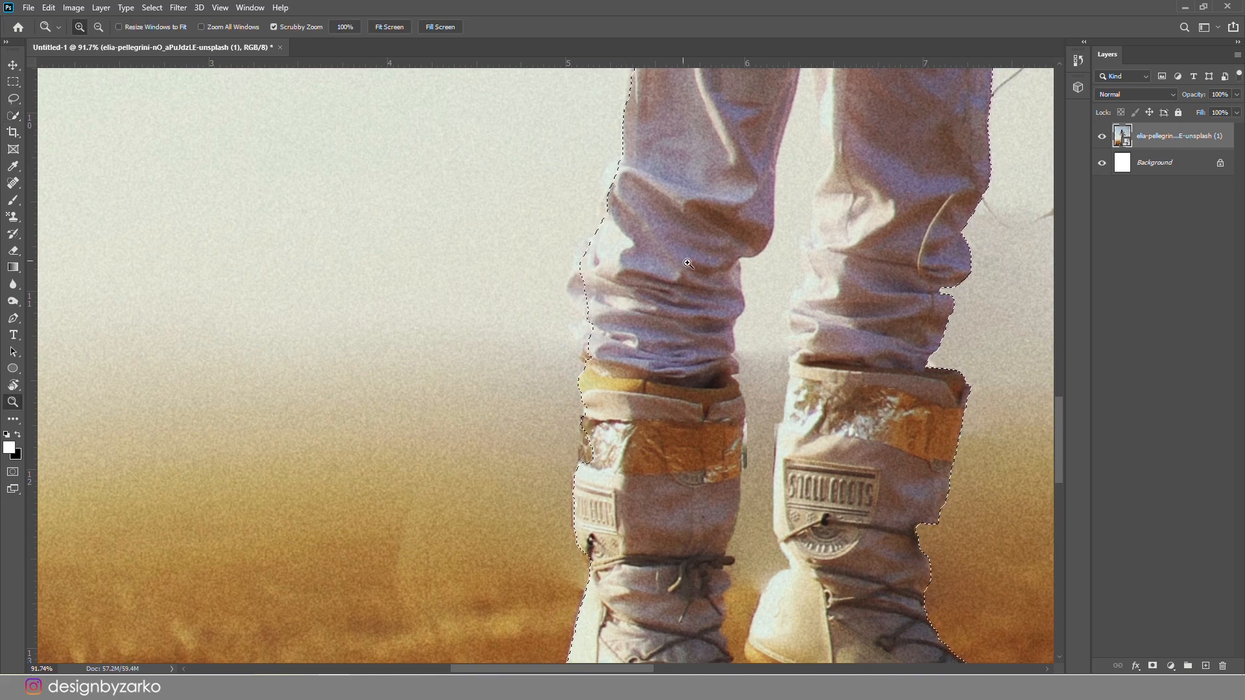
drag(691, 305, 606, 259)
scroll(605, 259, up, 3)
drag(659, 292, 765, 292)
key(w)
key(x)
key(z)
mouse_move(675, 411)
mouse_down()
mouse_move(731, 344)
mouse_move(733, 485)
mouse_move(605, 342)
mouse_up()
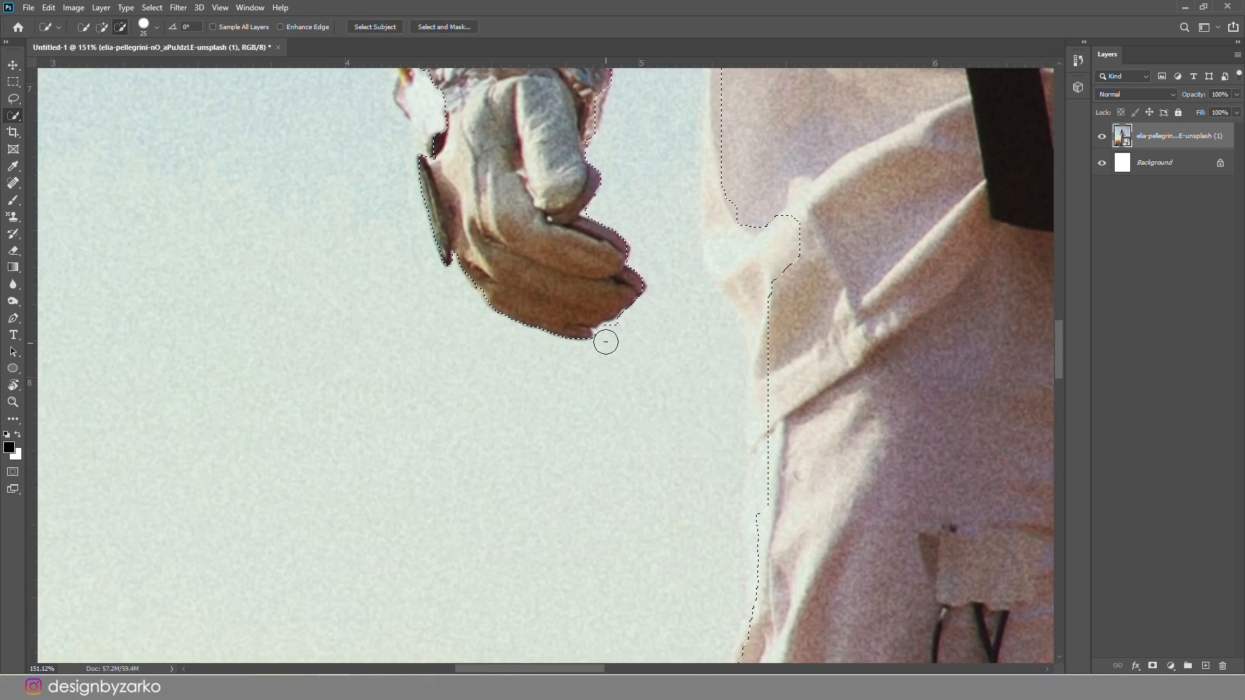
scroll(753, 289, up, 1)
drag(753, 289, 715, 247)
Refine the selection around the lowered arm's cuff, wrist opening and yellow tubing.
scroll(662, 247, up, 2)
mouse_move(423, 311)
mouse_down()
mouse_move(432, 322)
mouse_move(399, 195)
mouse_up()
scroll(411, 253, up, 2)
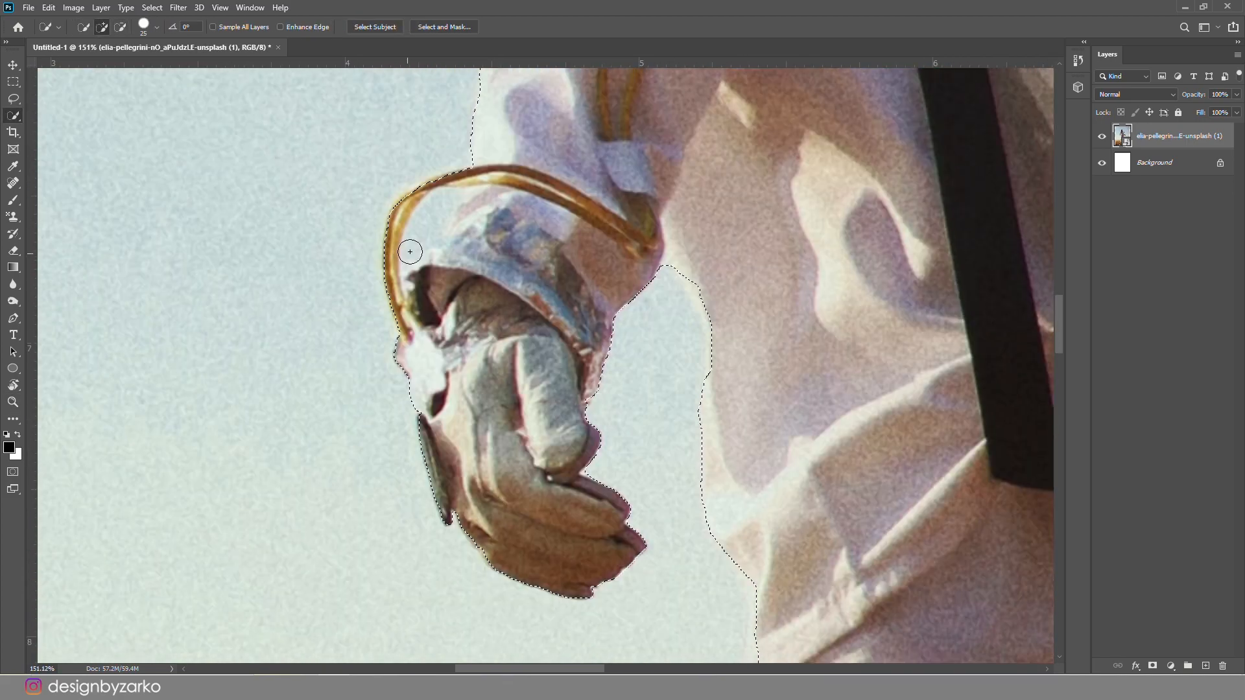
key(z)
drag(442, 261, 411, 262)
key(w)
drag(518, 130, 394, 386)
Trim the sky from the selection around the helmet's edge and earpiece.
key(z)
mouse_move(546, 185)
mouse_down()
mouse_move(500, 182)
mouse_move(577, 185)
mouse_up()
key(w)
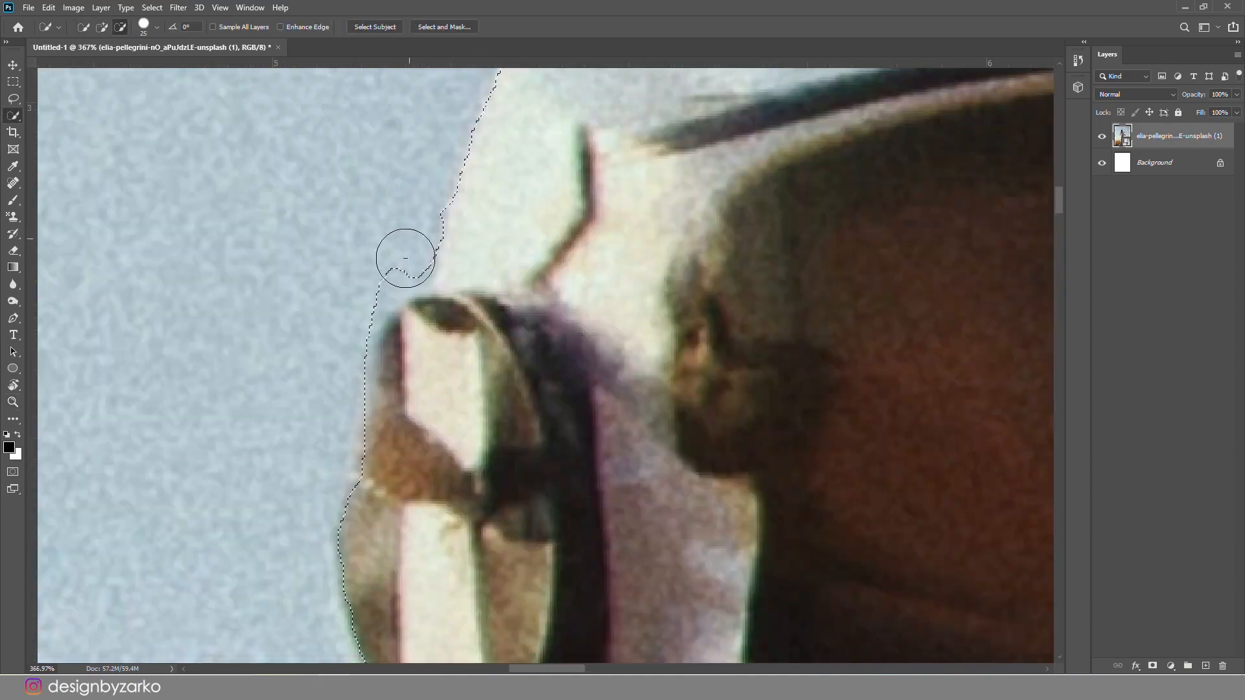
key(z)
drag(406, 263, 350, 263)
Add the thick curved hose running from the helmet to the outstretched sleeve to the selection.
drag(624, 298, 692, 297)
key(w)
scroll(694, 297, down, 3)
mouse_move(531, 87)
mouse_down()
mouse_move(718, 224)
mouse_move(739, 324)
mouse_move(733, 396)
mouse_up()
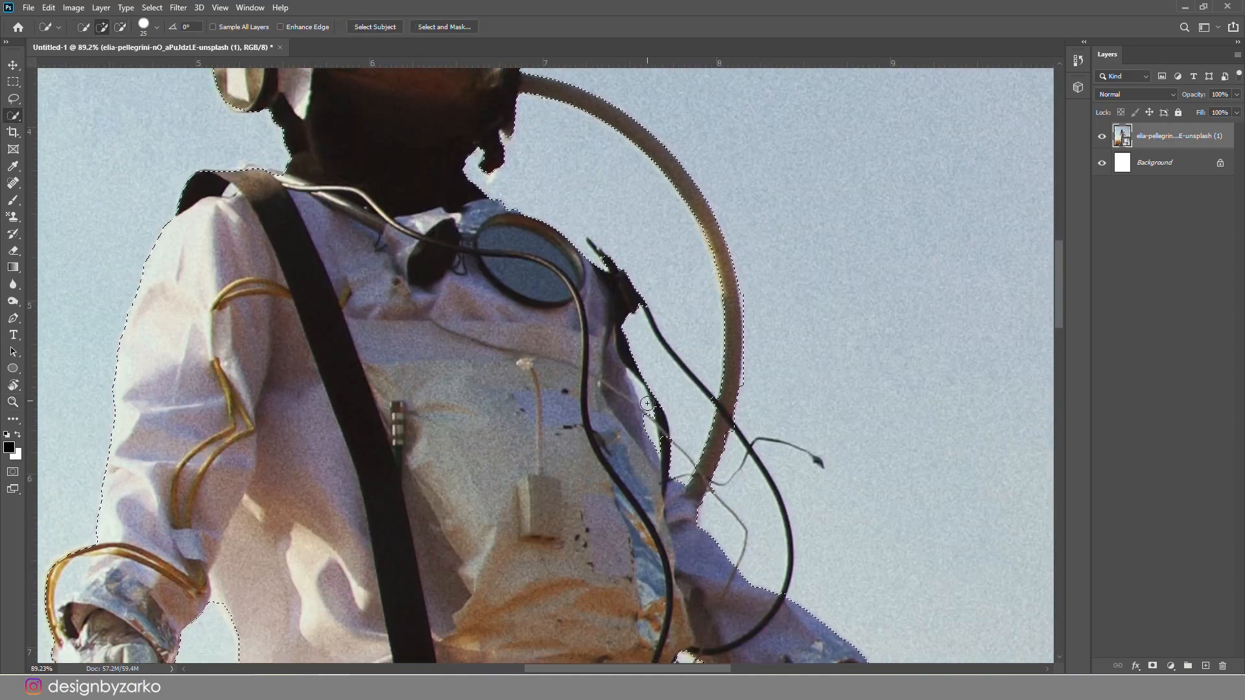
Subtract the sky gap between the jacket's side and the black strap with a 7 px selection brush.
scroll(649, 389, up, 3)
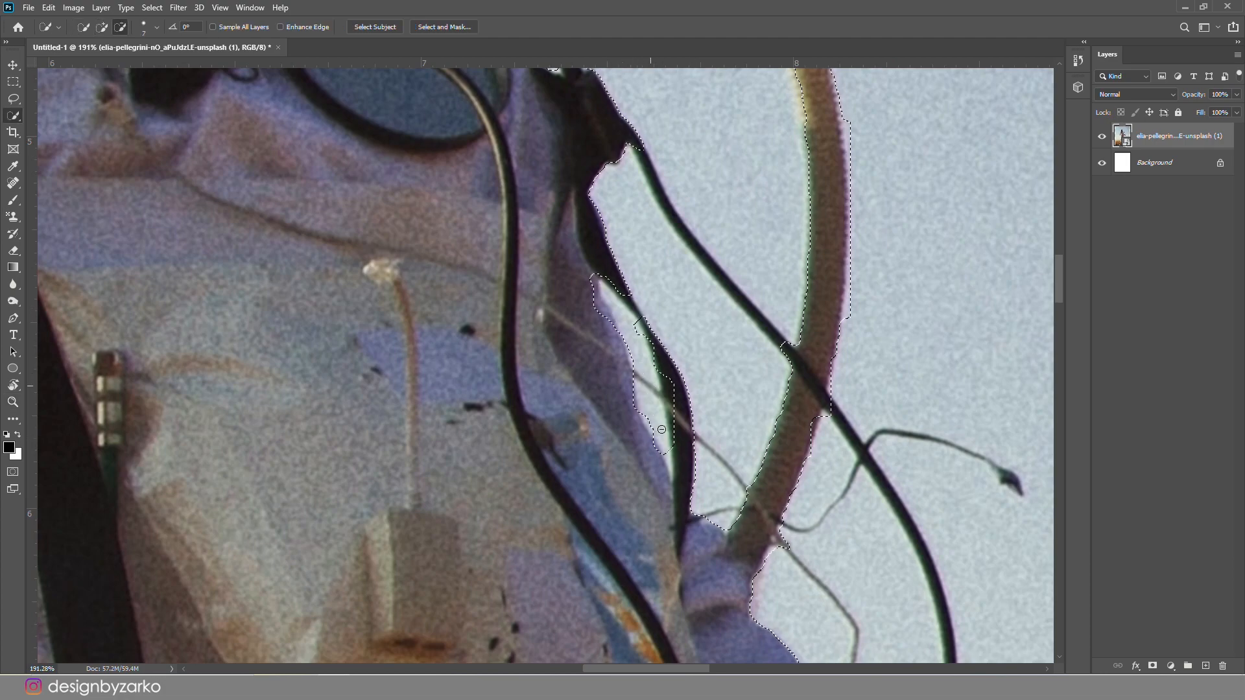
scroll(661, 429, down, 3)
scroll(697, 413, down, 3)
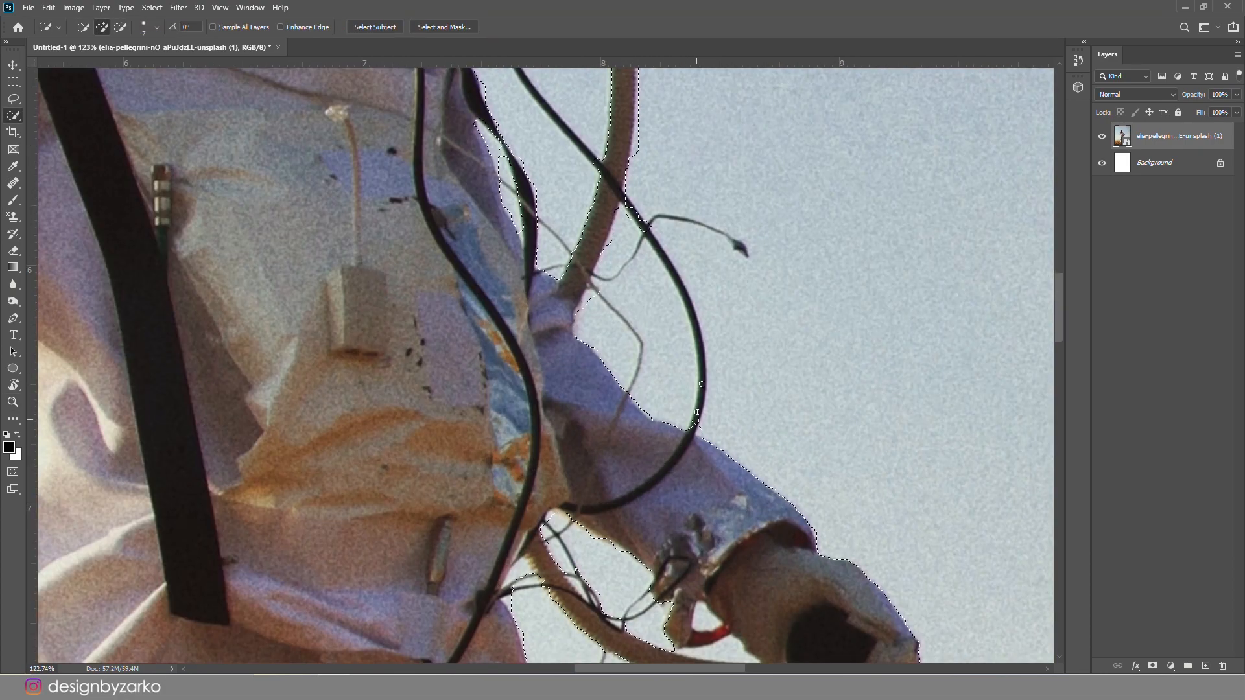
Add the thin black cable looping from the shoulder across the hose to the outstretched sleeve to the selection.
scroll(688, 307, up, 4)
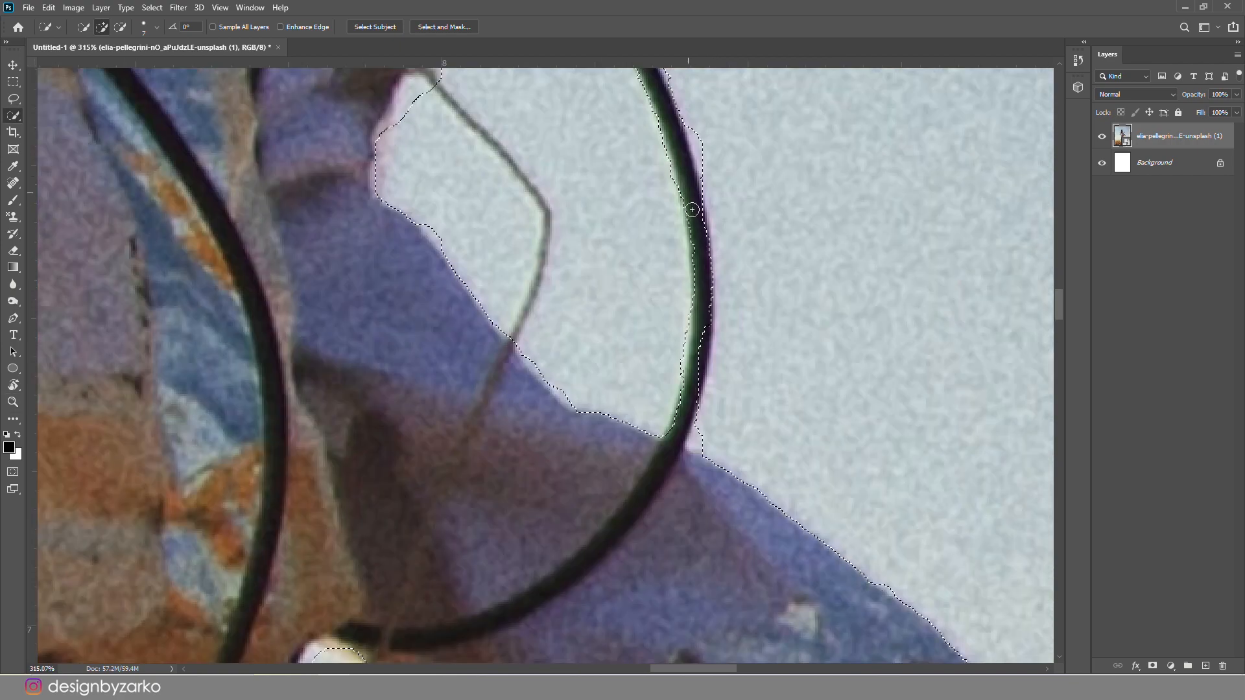
scroll(739, 414, down, 3)
drag(488, 183, 704, 613)
scroll(694, 370, up, 4)
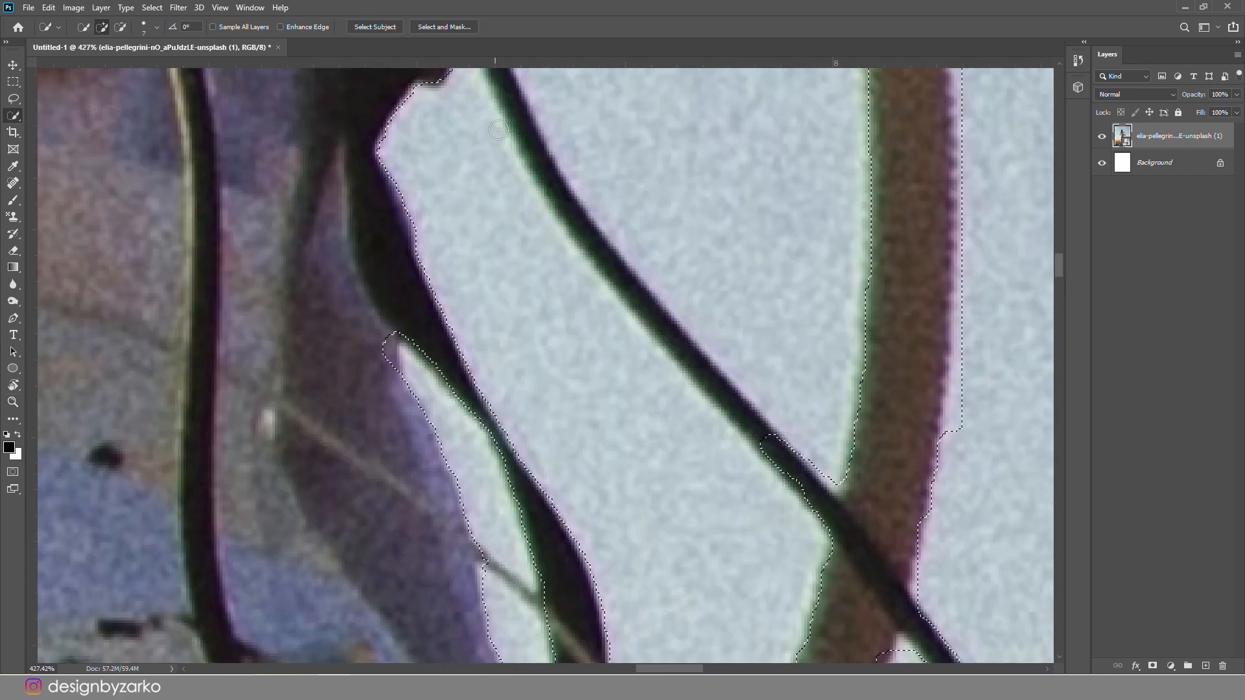
drag(497, 81, 513, 161)
scroll(513, 161, down, 2)
drag(628, 324, 711, 422)
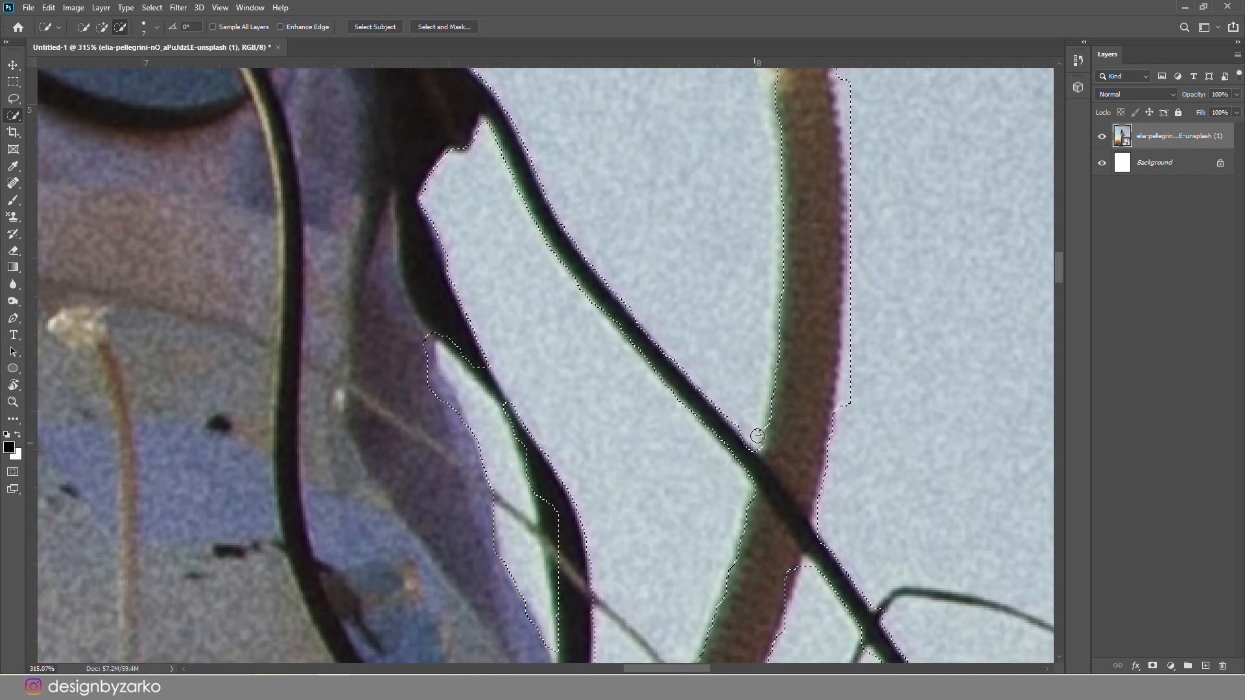
Subtract the leftover sky along the edges of the curved hose where the black cable crosses it.
click(825, 352)
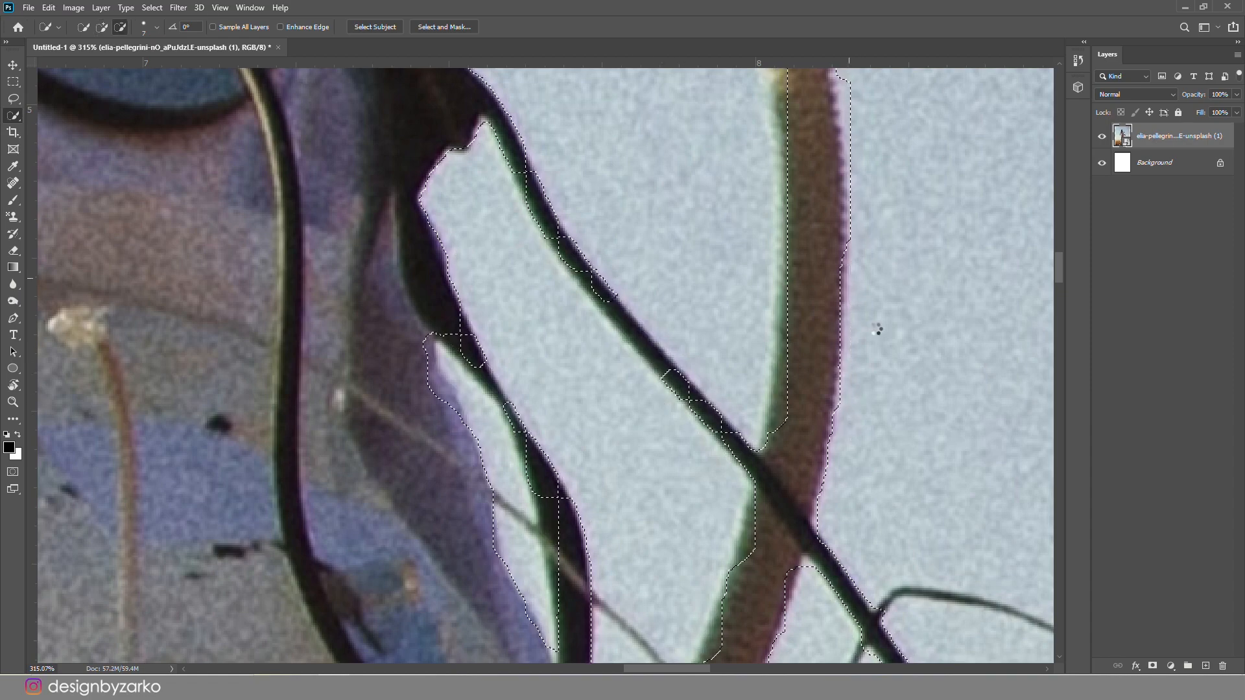
drag(875, 251, 772, 272)
drag(778, 415, 828, 428)
Subtract the sky between the jacket's waist, the thin wires and the lower hose from the selection.
scroll(824, 492, down, 5)
scroll(786, 356, up, 6)
scroll(786, 356, down, 5)
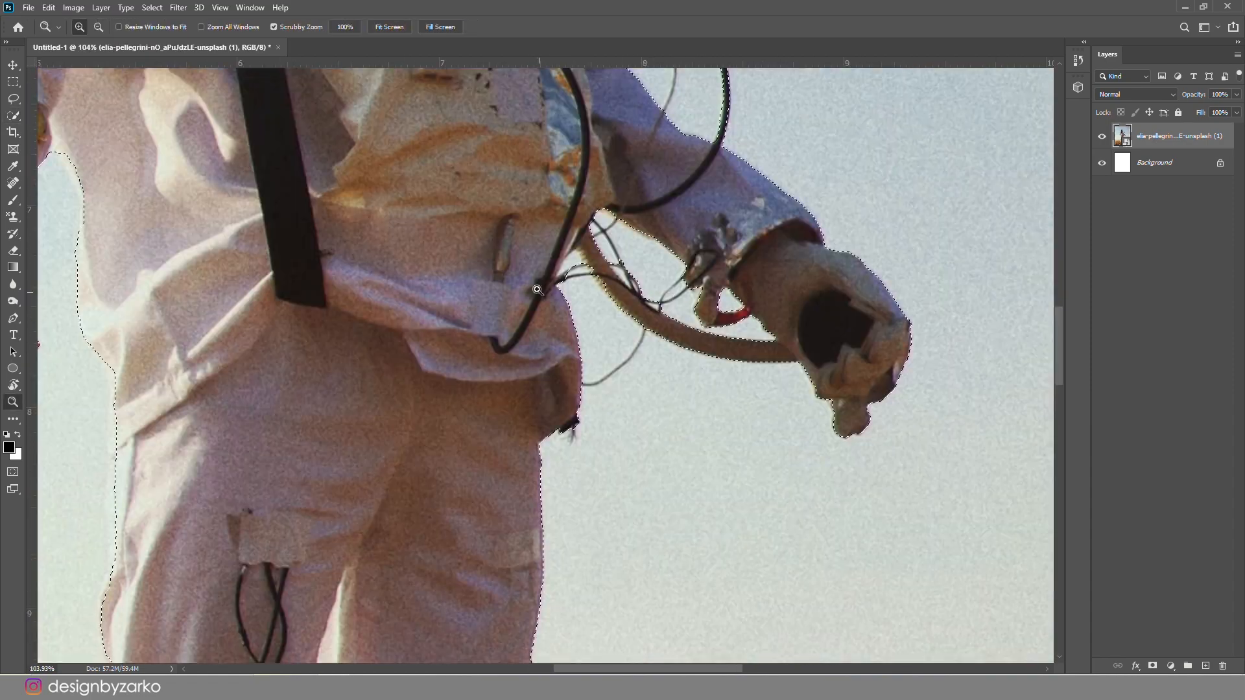
scroll(579, 271, up, 6)
drag(579, 271, 522, 328)
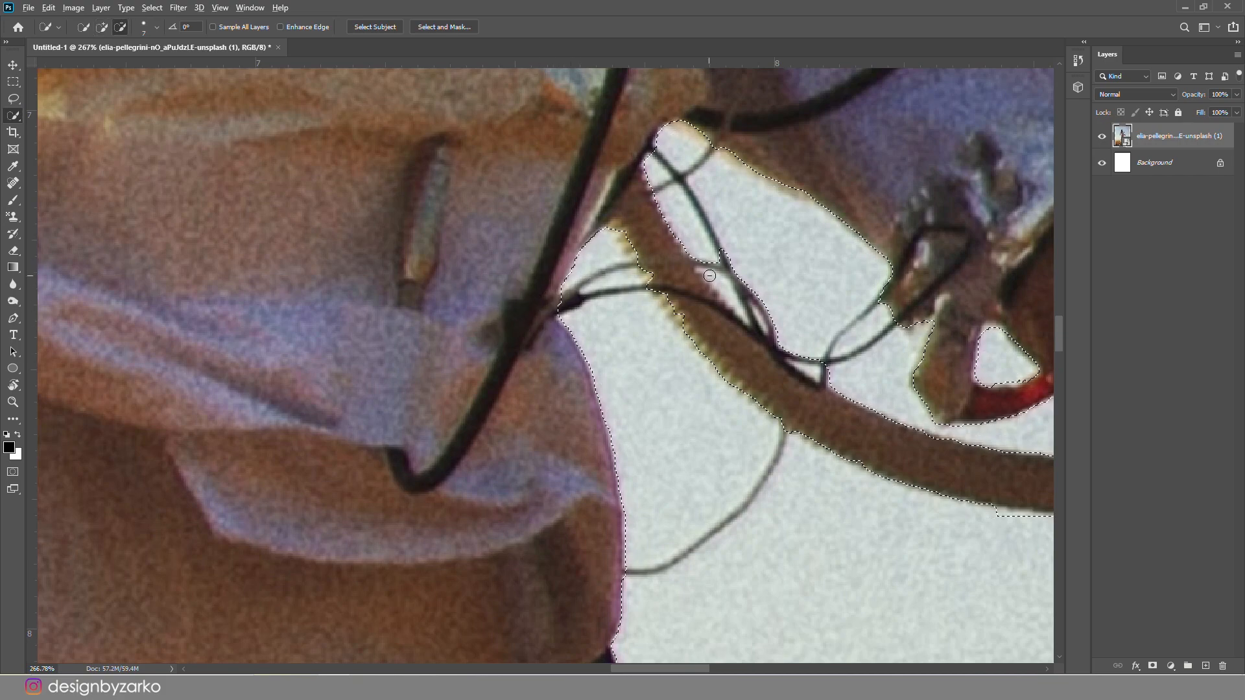
Enlarge the selection brush to 25 px and subtract the background between the two boots.
scroll(523, 328, down, 6)
scroll(561, 501, up, 3)
key(])
key(])
key(])
key(])
key(])
key(])
alt+click(546, 473)
Subtract the remaining background between the trouser legs up to the crotch from the selection.
scroll(524, 422, up, 3)
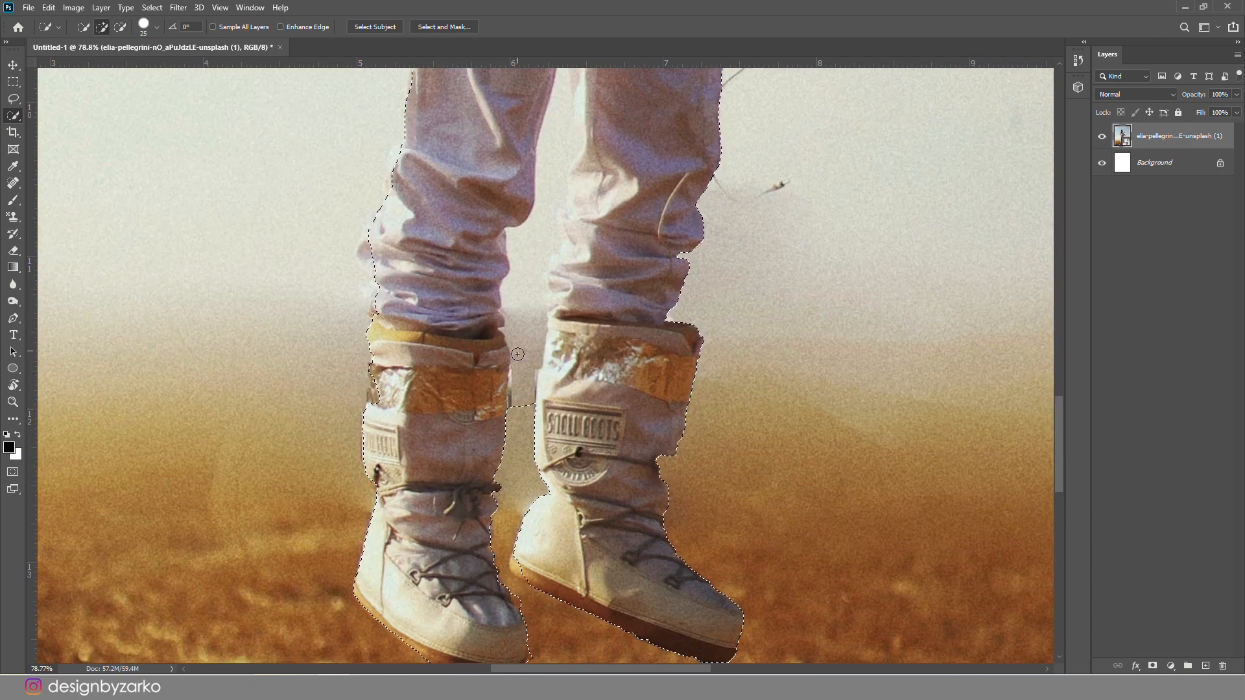
scroll(571, 181, up, 1)
scroll(579, 155, up, 2)
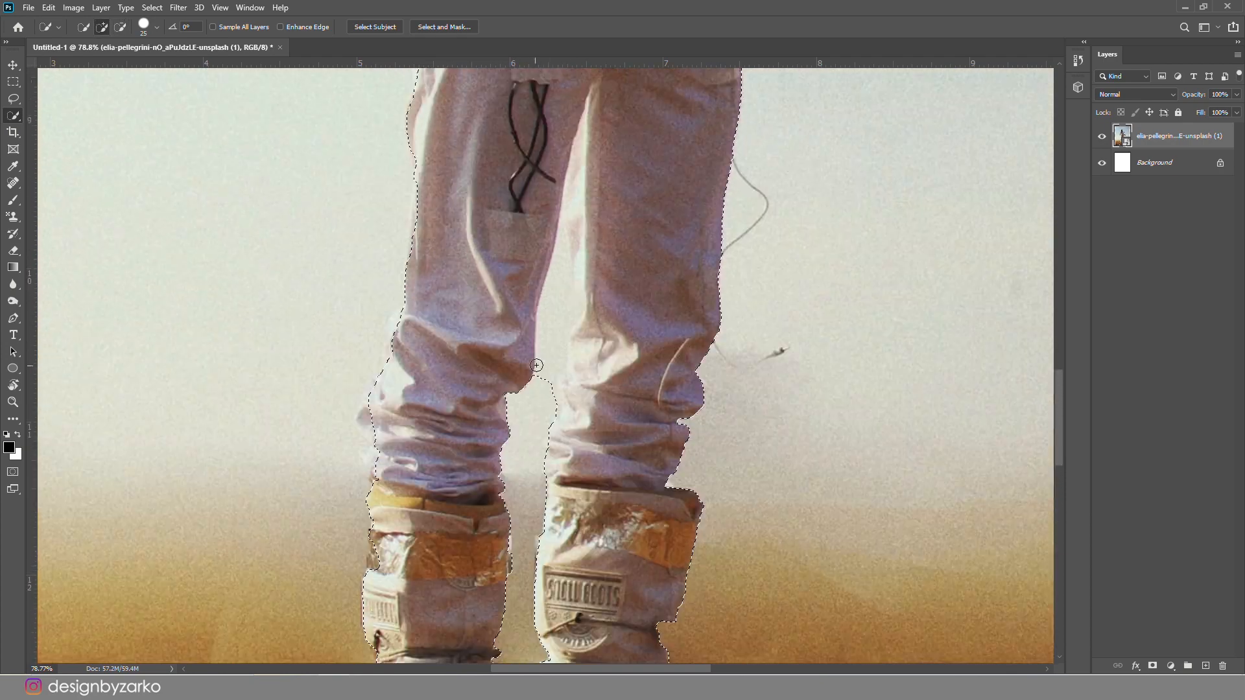
scroll(559, 201, up, 4)
Open the selection in Select and Mask and set Shift Edge to -67%.
key(z)
drag(506, 258, 311, 422)
key(ctrl+0)
key(ctrl+alt+r)
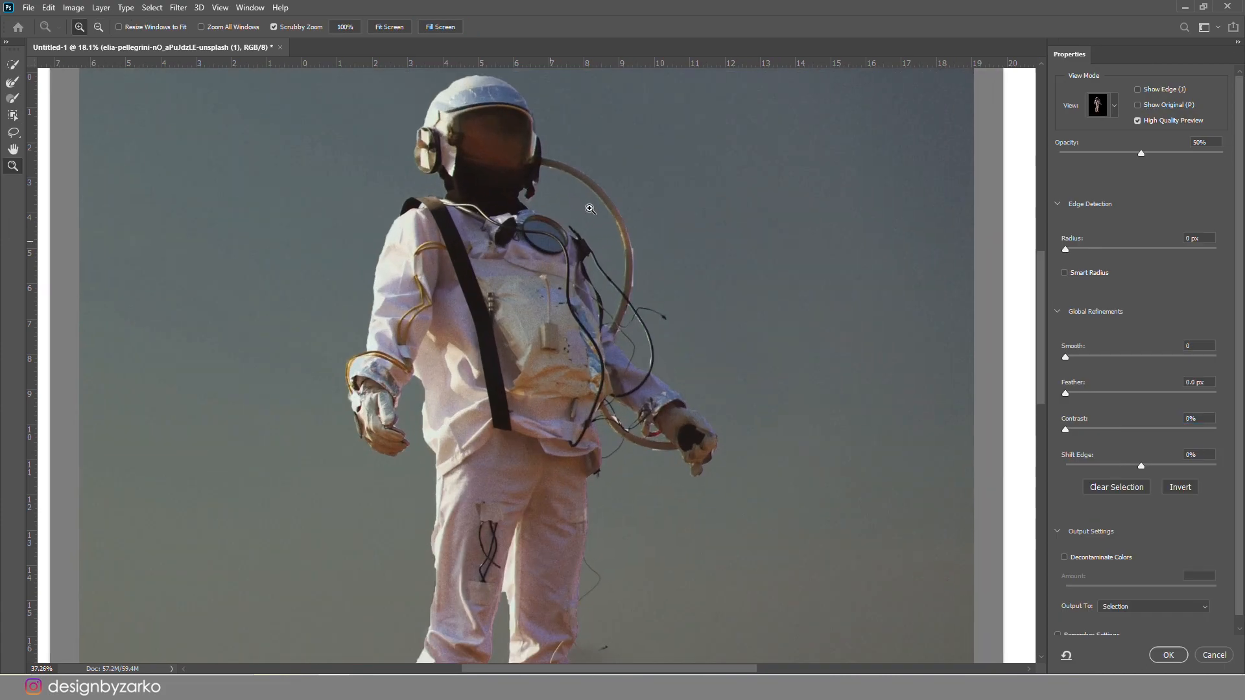
scroll(548, 250, up, 4)
click(1115, 465)
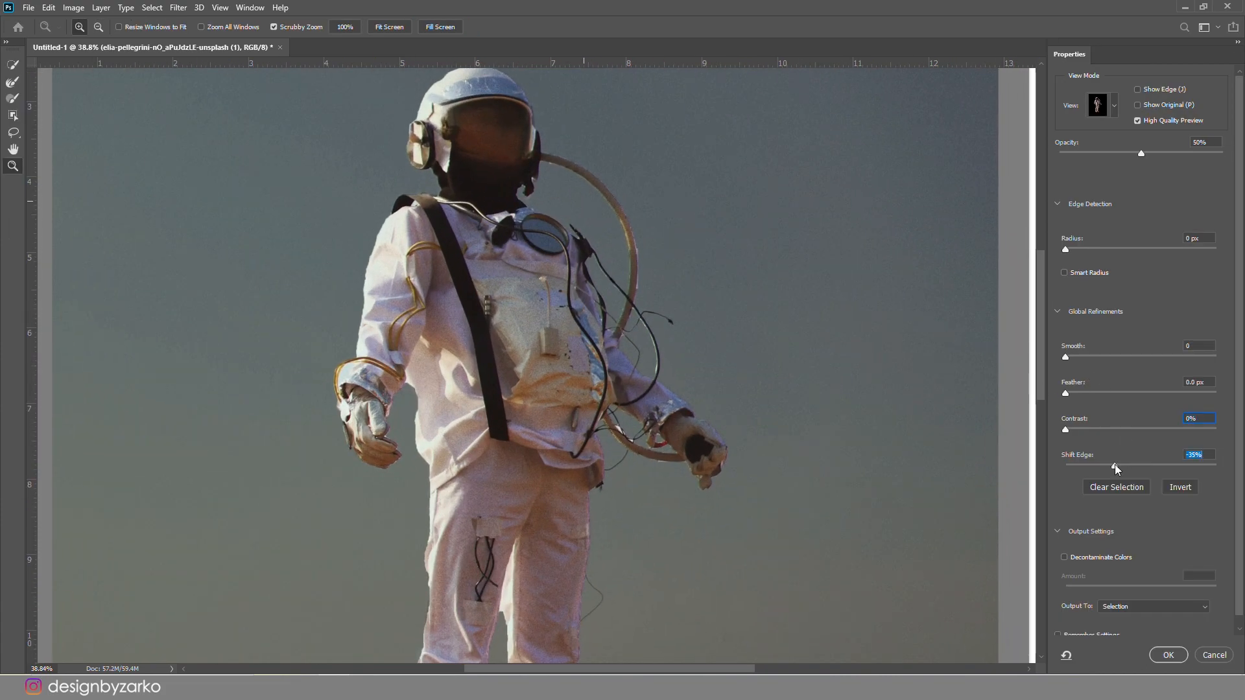
drag(1114, 465, 1092, 467)
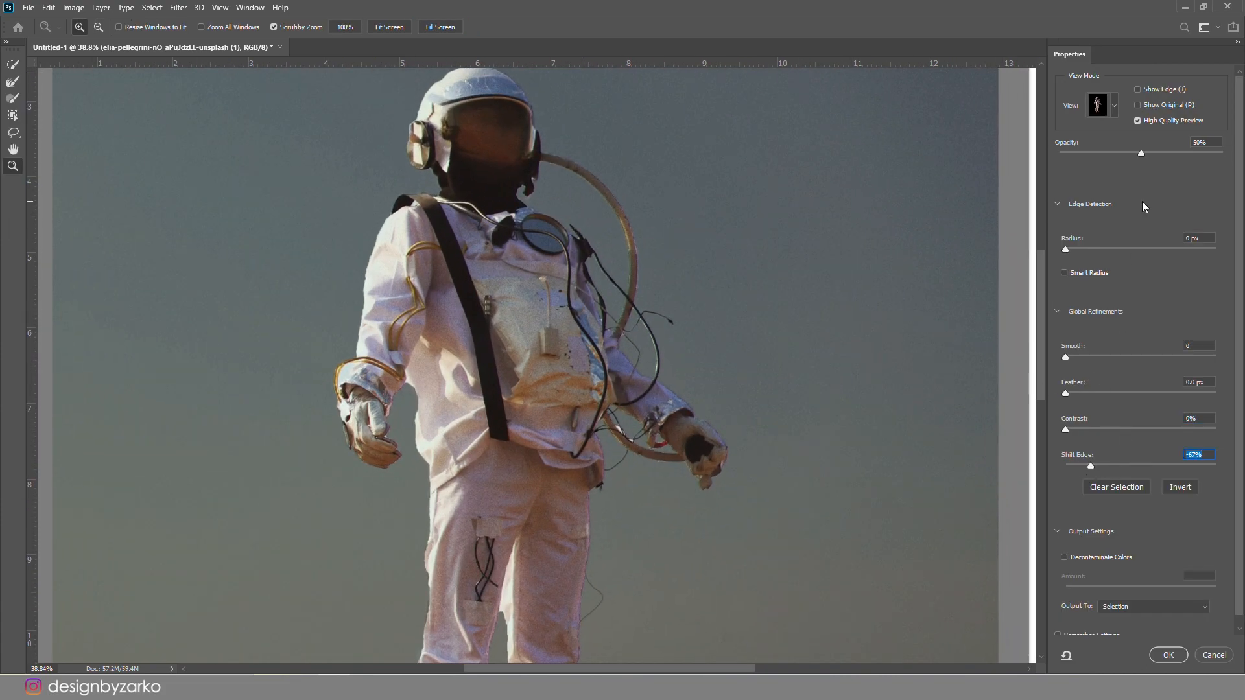
Set the preview opacity to 100% and Smooth to 6, and enable Decontaminate Colors.
drag(1173, 153, 1221, 153)
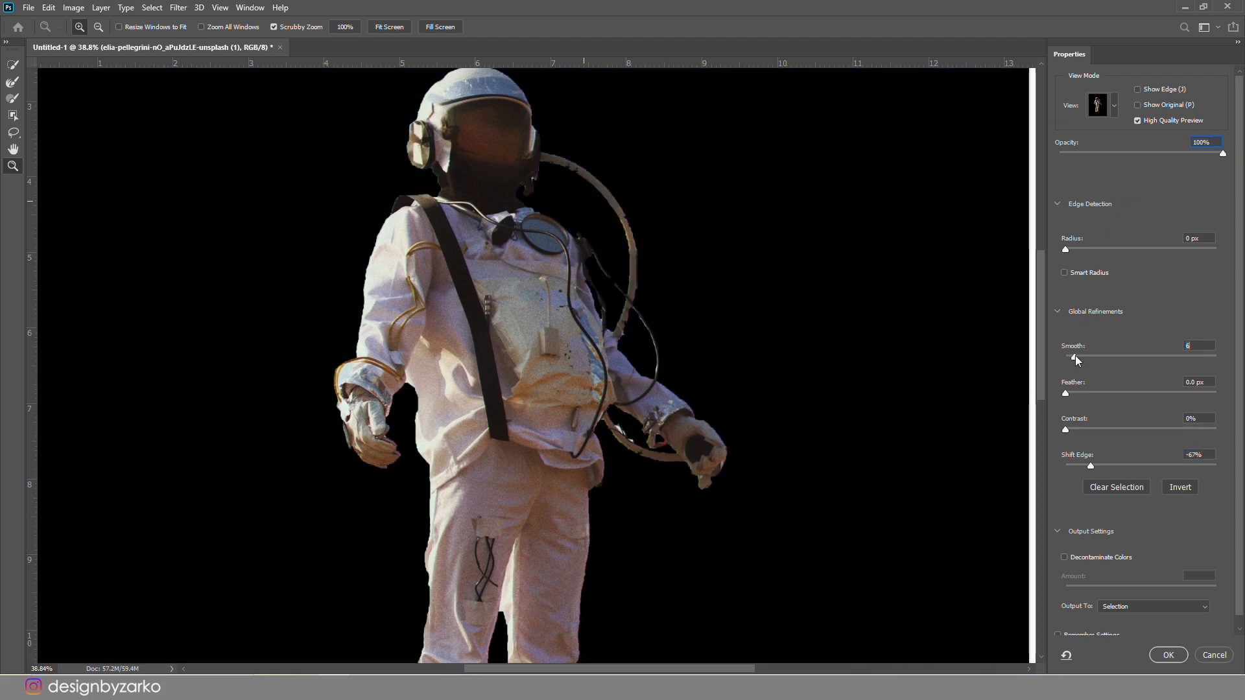
click(1063, 556)
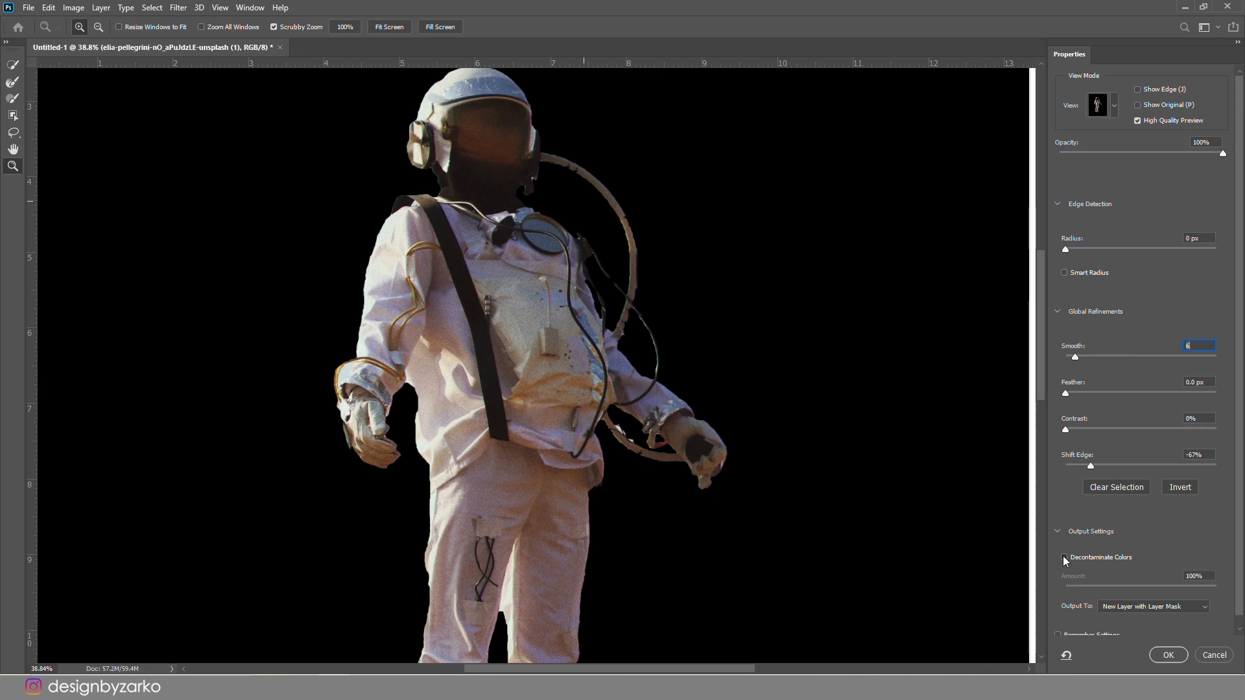
click(1064, 557)
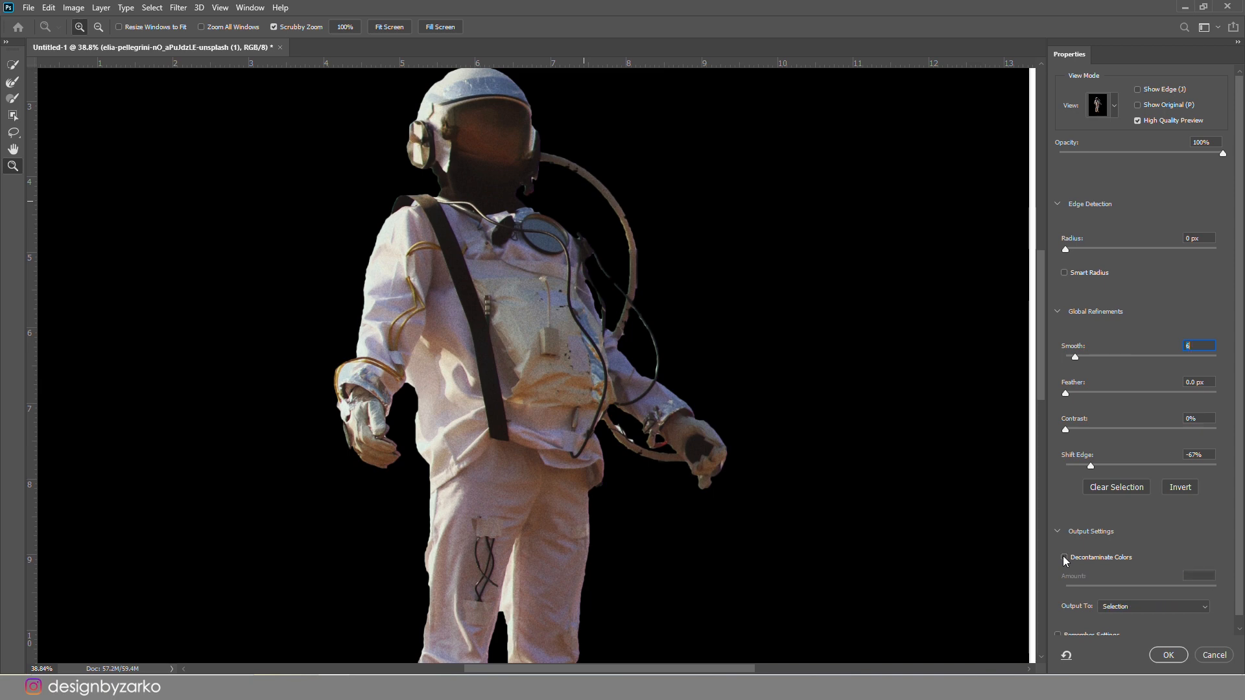
click(1063, 557)
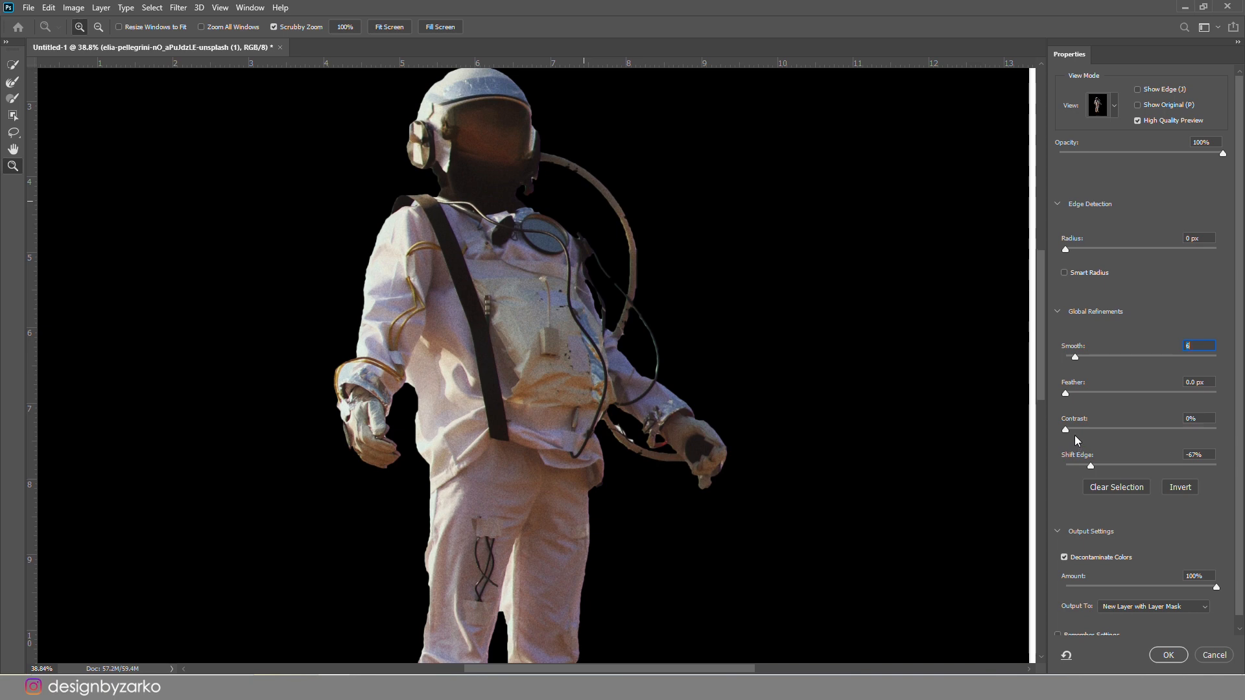
Set Feather to 2.2 px, increase Contrast slightly, and output the cutout as a new layer with a layer mask.
click(1083, 392)
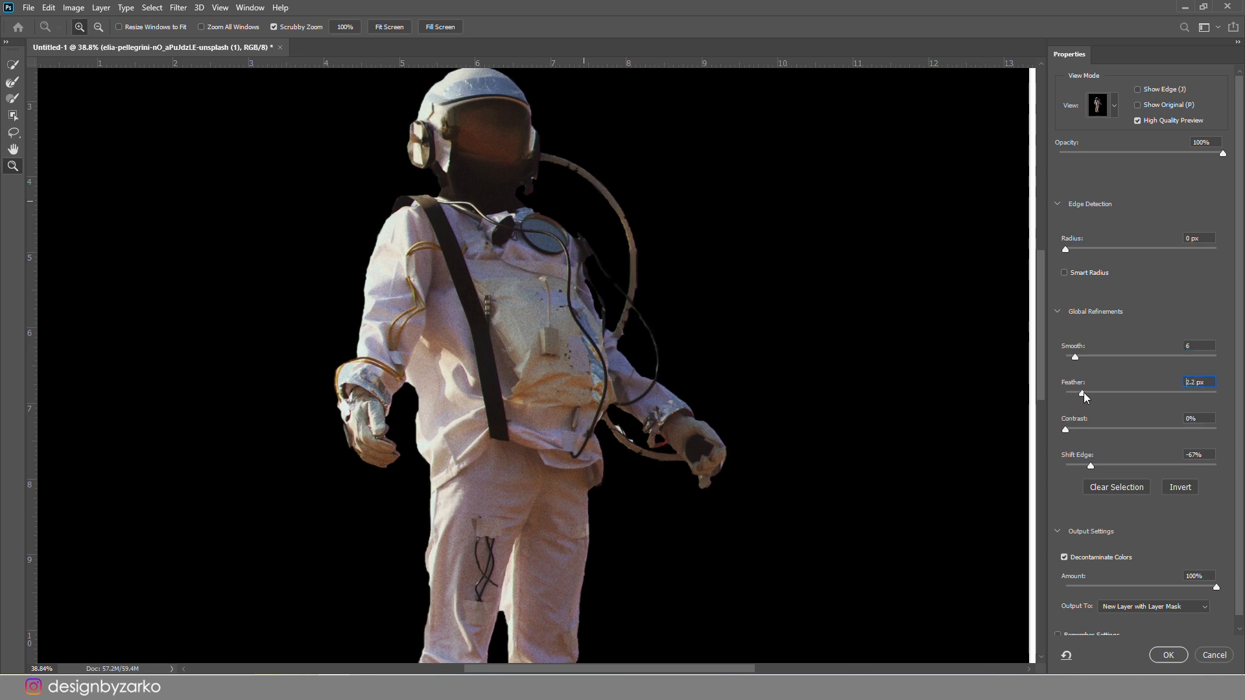
click(1098, 427)
drag(1098, 428, 1091, 428)
click(1168, 655)
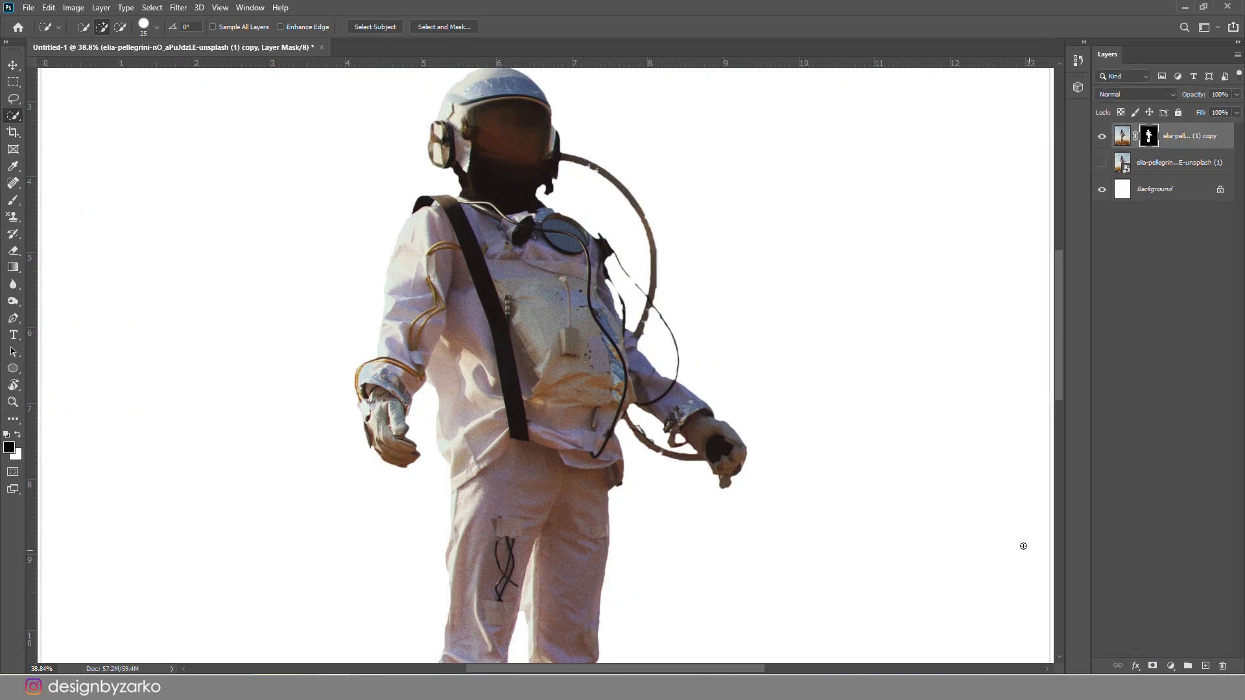
Fill the Background layer with black and reselect the astronaut copy's layer mask.
click(1170, 199)
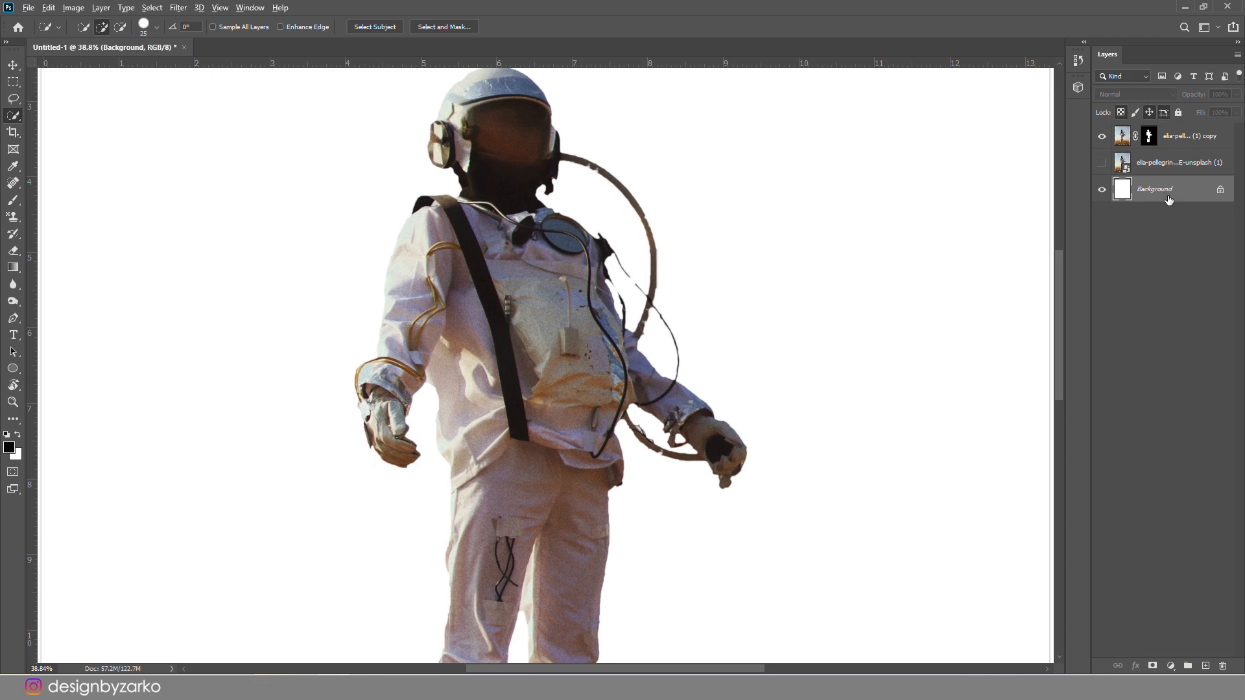
key(alt+BackSpace)
click(1195, 143)
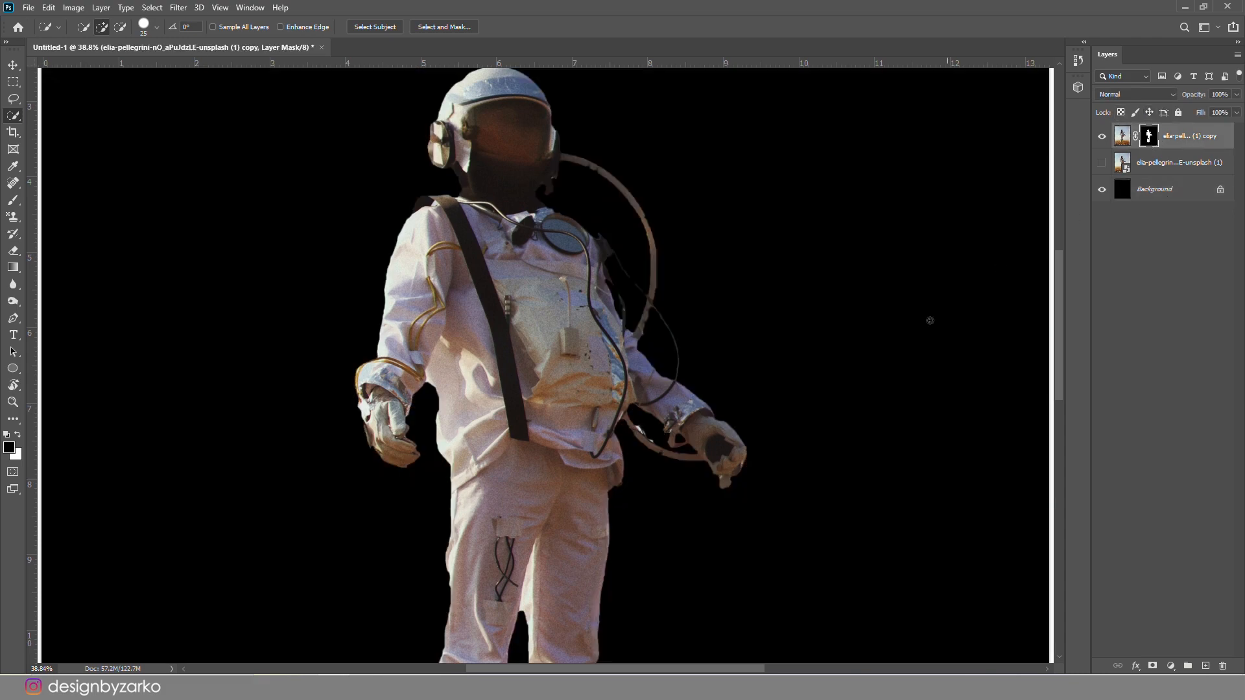
Paint black on the layer mask with a small brush to hide the white sky remnants along the lower hose.
key(z)
drag(668, 458, 762, 333)
key(b)
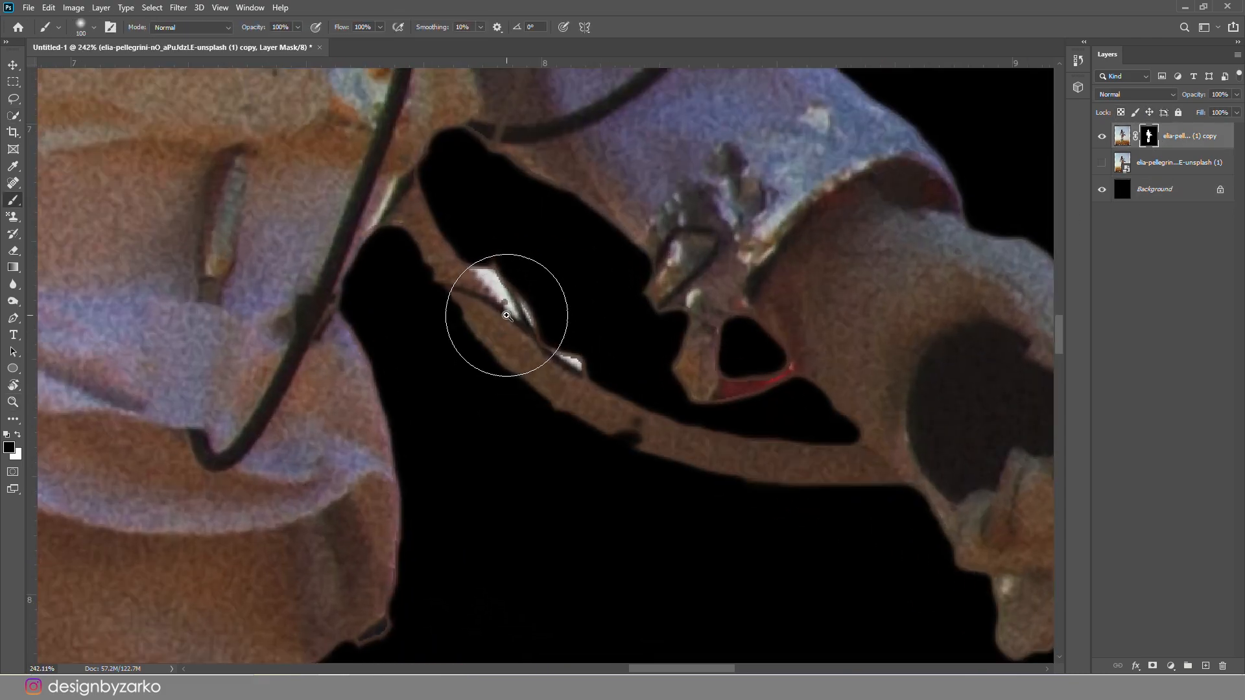
key(bracketleft)
key(bracketleft)
key(bracketleft)
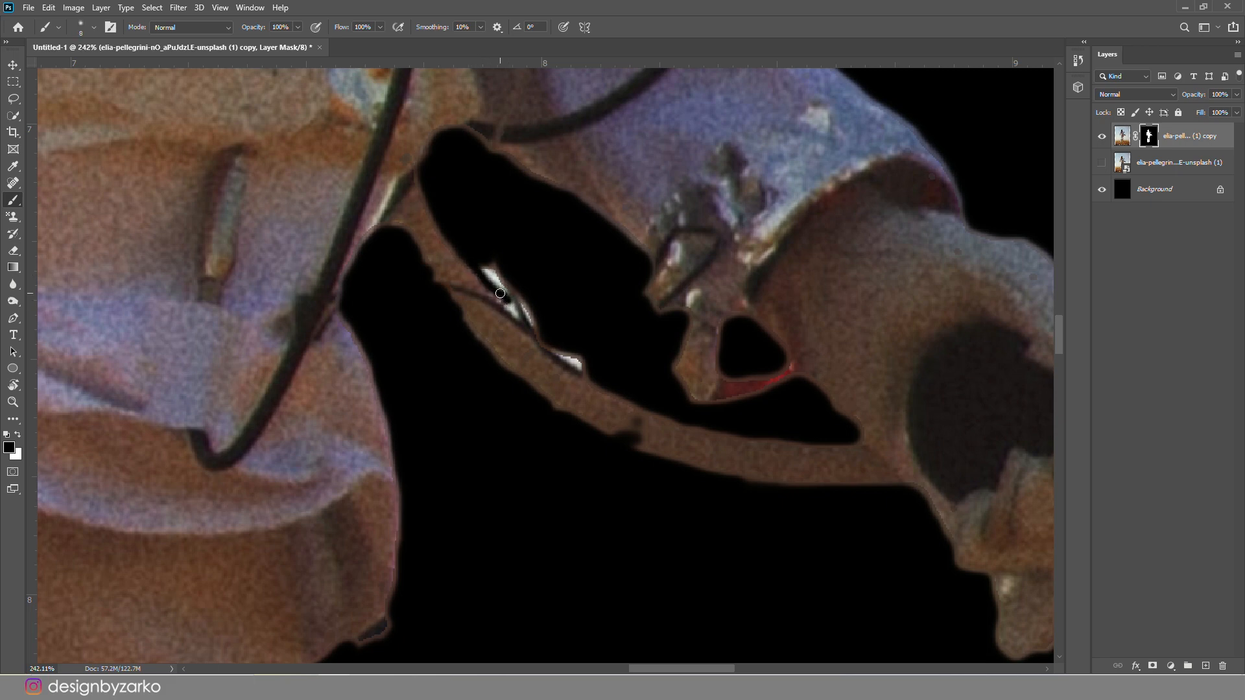
shift+click(568, 365)
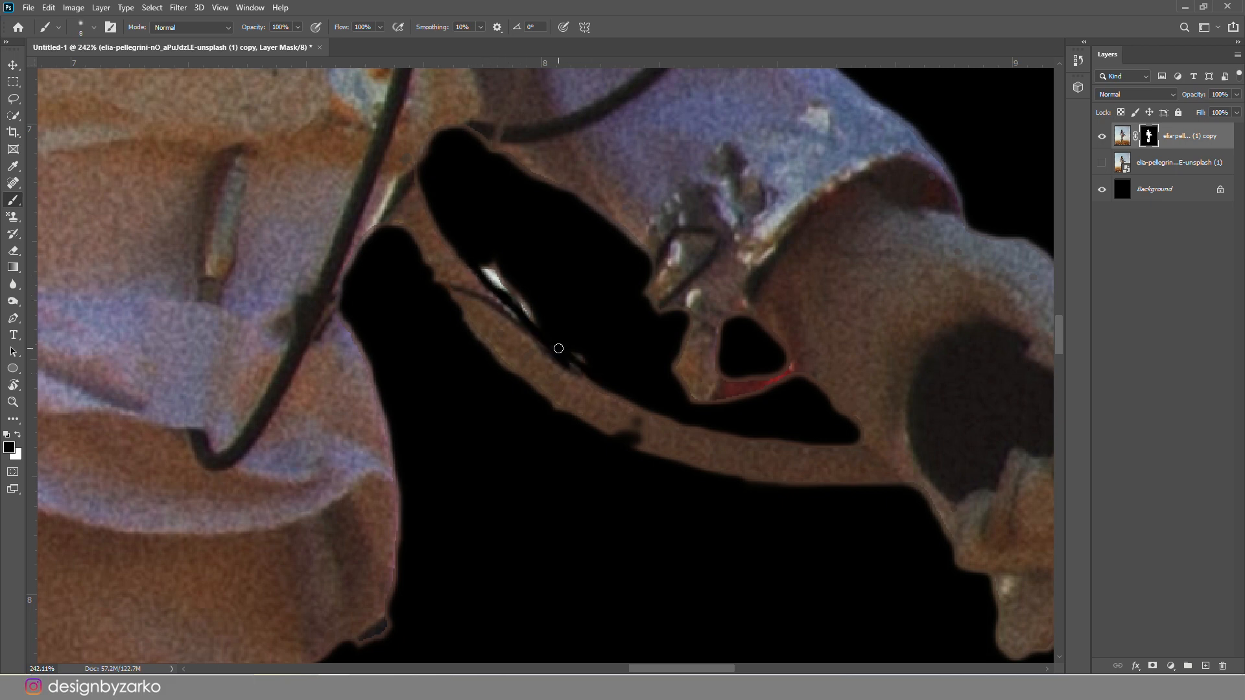
drag(558, 348, 471, 244)
key(bracketright)
key(bracketright)
mouse_move(550, 326)
mouse_down()
mouse_move(544, 317)
mouse_move(587, 354)
mouse_up()
Mask out the stray fragments at the jacket's lower hem and beneath the lower hose.
key(x)
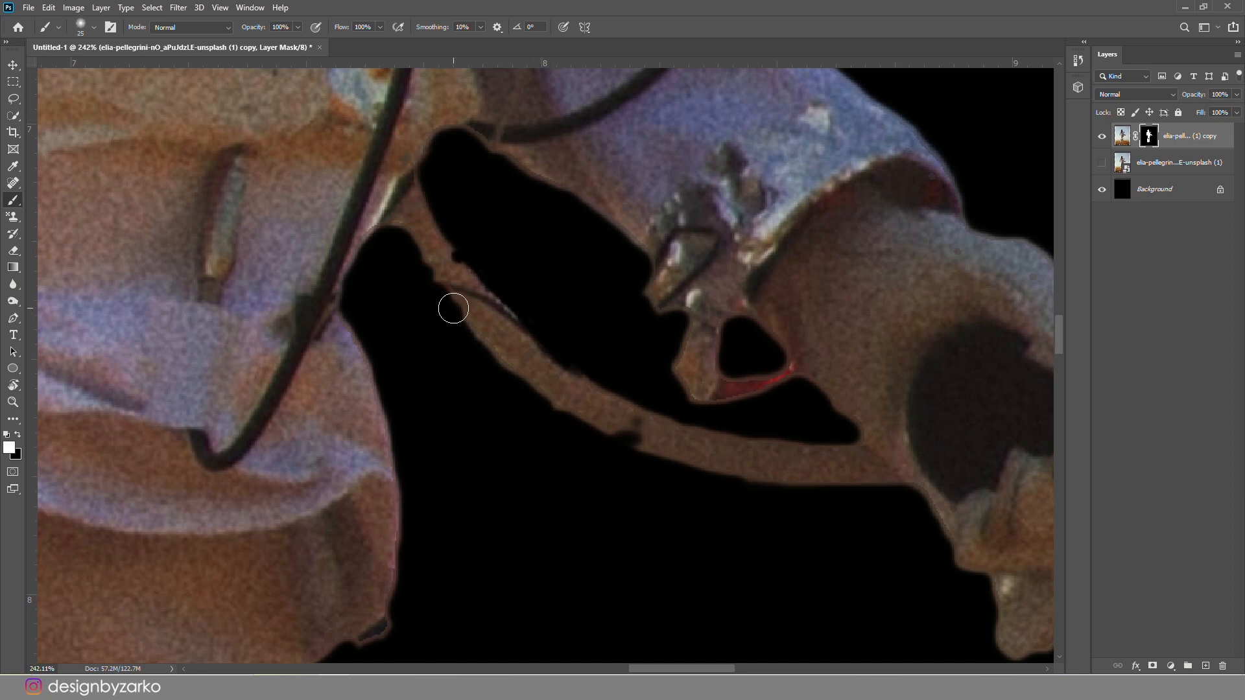
key(x)
mouse_move(363, 632)
mouse_down()
mouse_move(500, 442)
mouse_move(522, 437)
mouse_move(719, 233)
mouse_move(723, 499)
mouse_up()
Paint white on the layer mask along the curved cable beside the upper arm.
key(x)
scroll(745, 447, up, 3)
mouse_move(703, 597)
mouse_down()
mouse_move(704, 570)
mouse_move(725, 641)
mouse_move(728, 508)
mouse_move(672, 654)
mouse_move(745, 406)
mouse_move(743, 339)
mouse_move(737, 462)
mouse_move(670, 356)
mouse_up()
key(z)
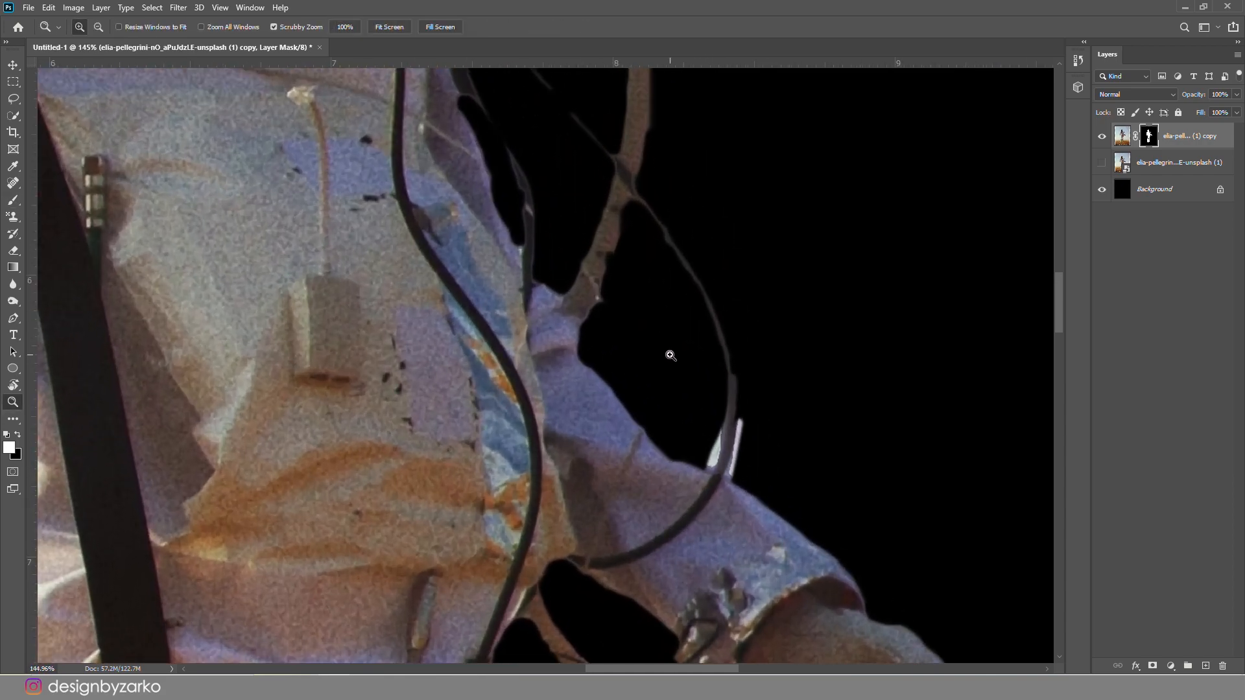
Undo the mask painting, black background fill and cutout output to return to the astronaut selection on the original photo layer.
key(ctrl+z)
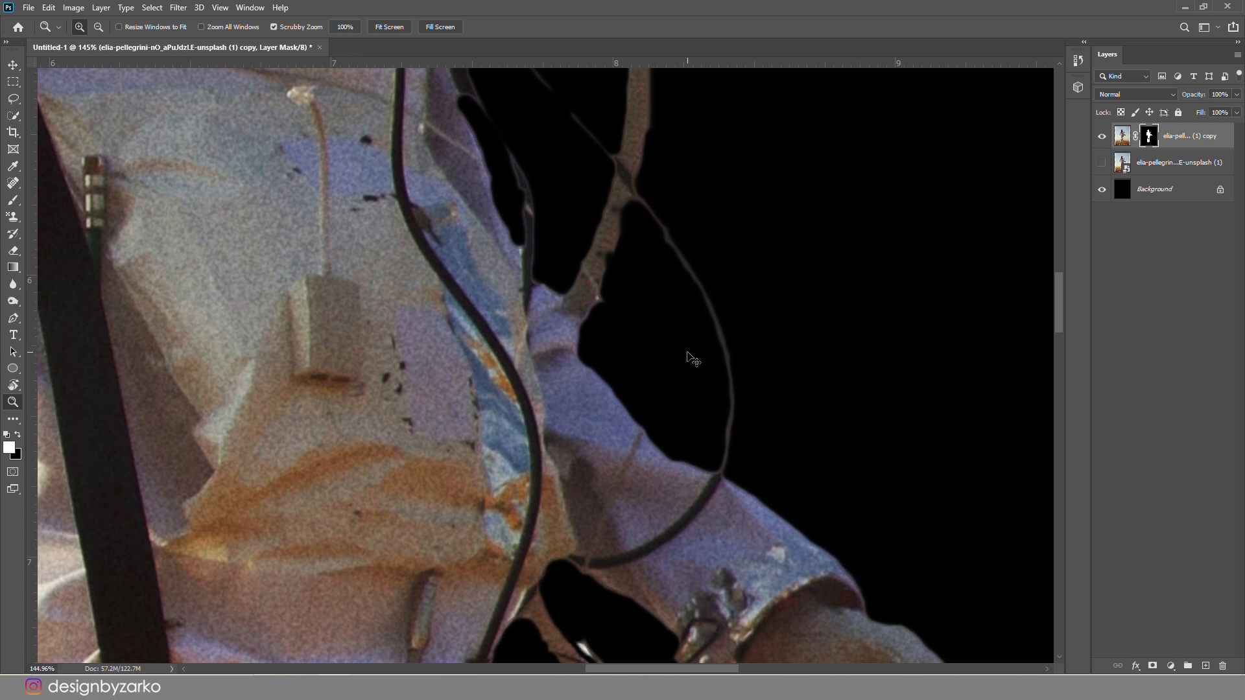
key(ctrl+z)
key(ctrl+z)
key(ctrl+z)
key(ctrl+z)
key(ctrl+z)
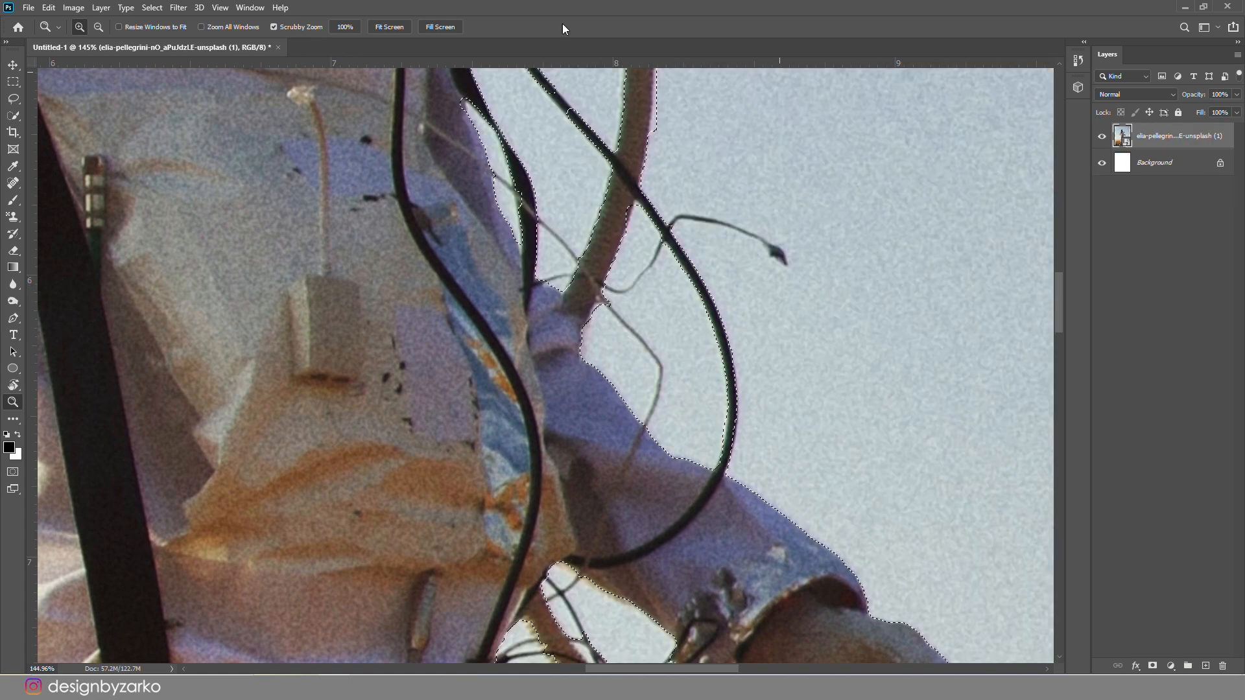
Refine the astronaut selection in Select and Mask with a negative Shift Edge, more Contrast, and slight Smooth and Feather.
key(w)
click(458, 27)
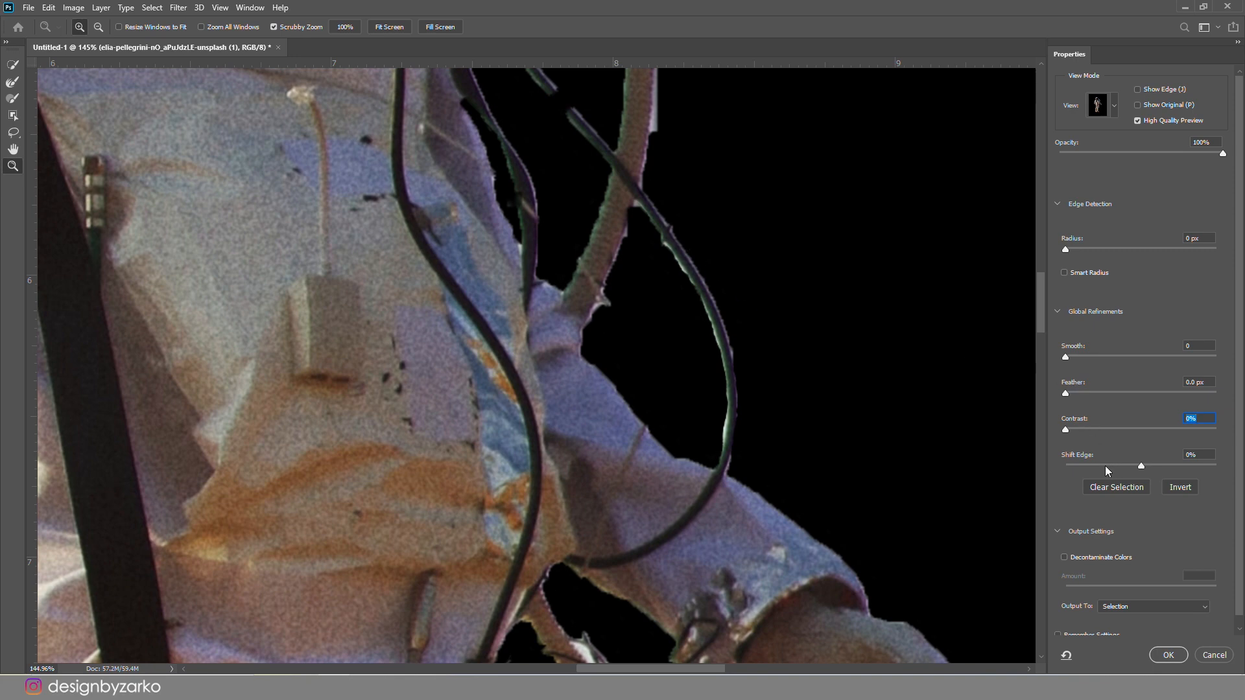
drag(1107, 465, 1104, 466)
click(1090, 430)
drag(1074, 360, 1068, 395)
click(1169, 655)
Add a layer mask from the astronaut selection and invert the white Background layer to black.
click(1153, 665)
click(1137, 168)
key(ctrl+i)
Touch up the astronaut's layer mask around the helmet's lower edge with a small black brush.
key(z)
drag(658, 250, 577, 249)
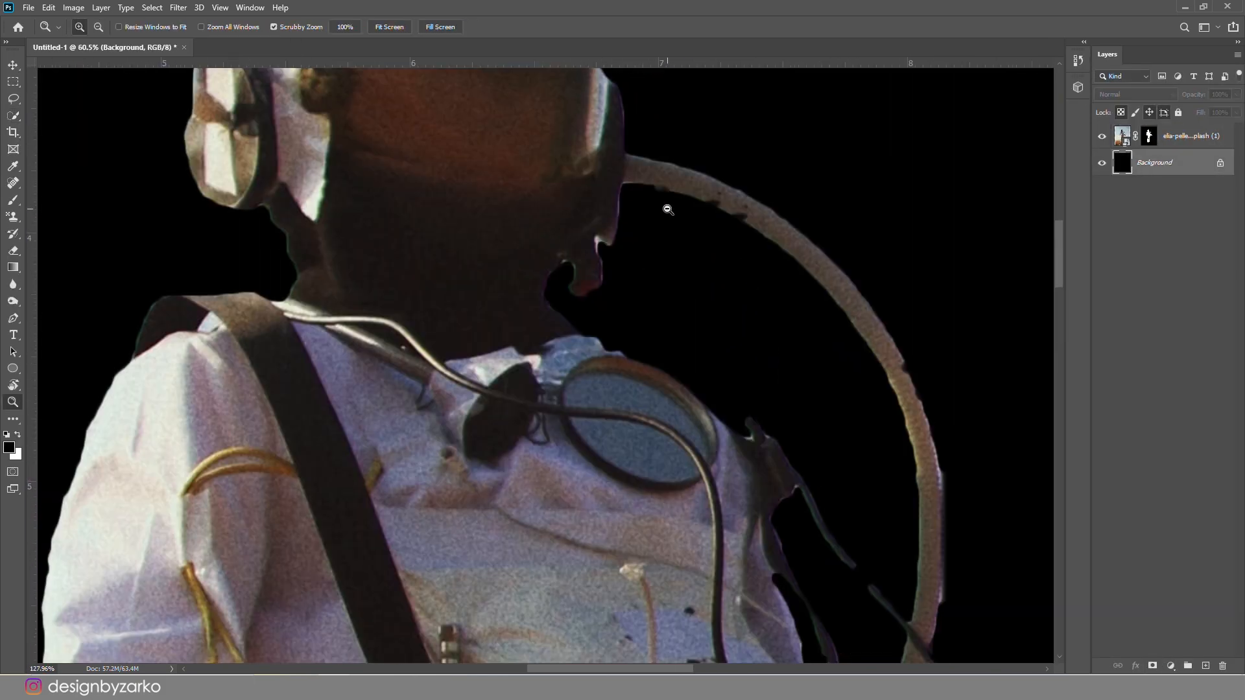
key(b)
key(x)
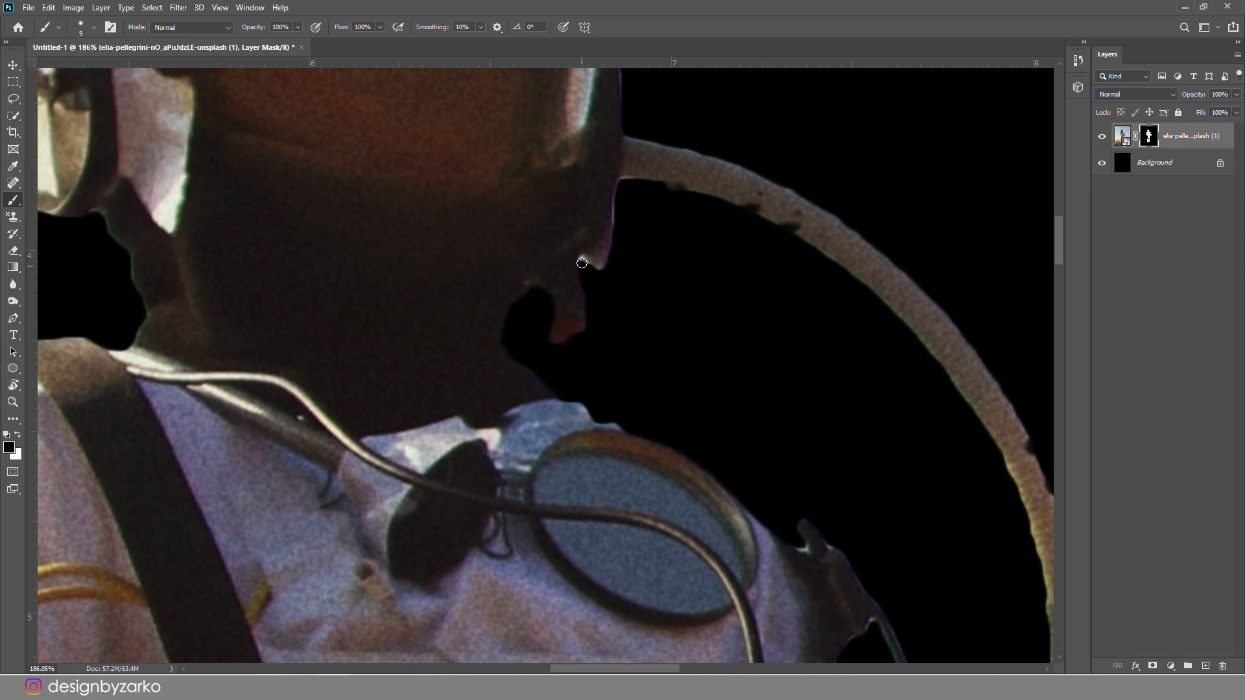
scroll(617, 246, up, 3)
key(z)
drag(623, 231, 551, 189)
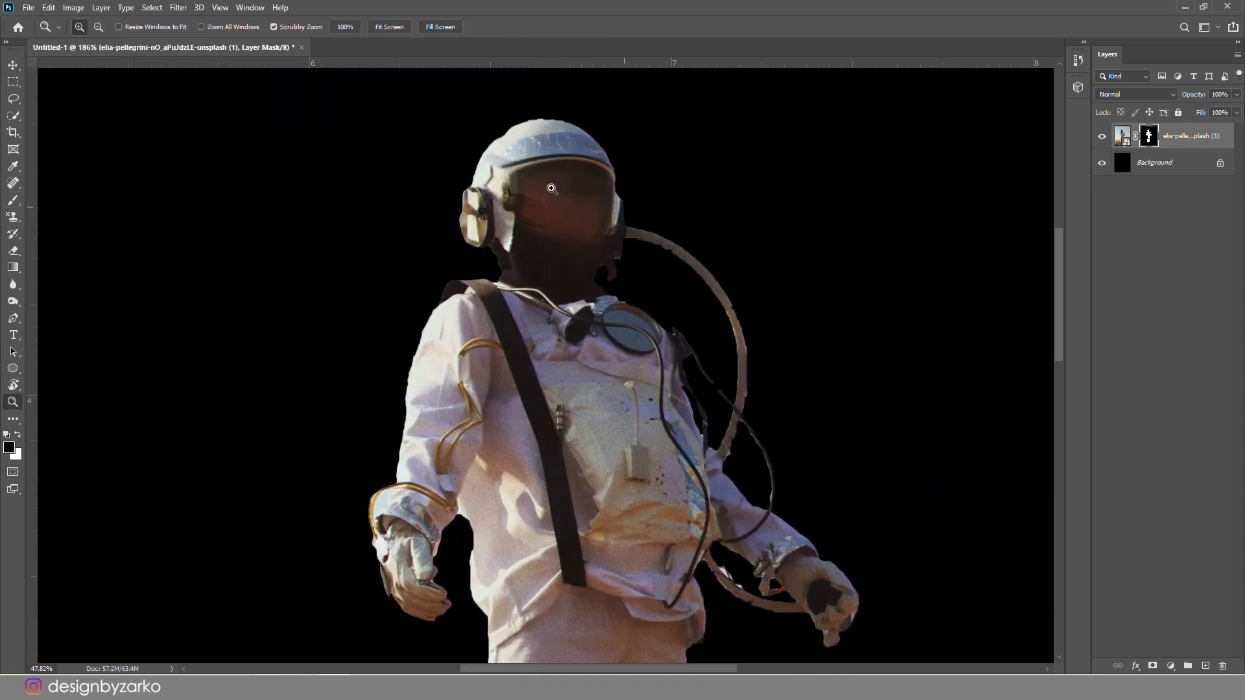
Paint black on the layer mask to remove the pale fringe along the outer edge of the lower hose.
drag(751, 437, 822, 437)
key(b)
drag(672, 472, 679, 476)
key(x)
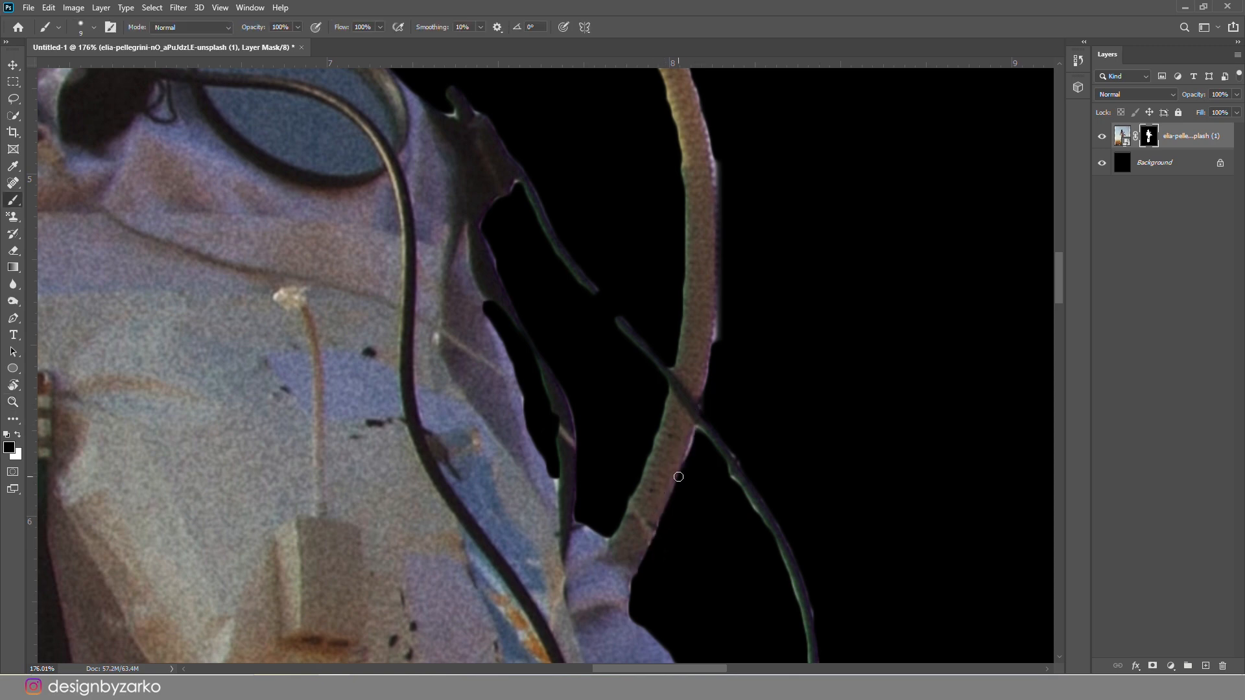
mouse_move(706, 399)
mouse_down()
mouse_move(735, 198)
mouse_move(721, 156)
mouse_up()
Paint white on the layer mask to restore the nicks along the upper curve of the hose.
key(z)
drag(701, 189, 584, 188)
scroll(584, 189, up, 3)
scroll(622, 279, down, 2)
drag(676, 378, 741, 365)
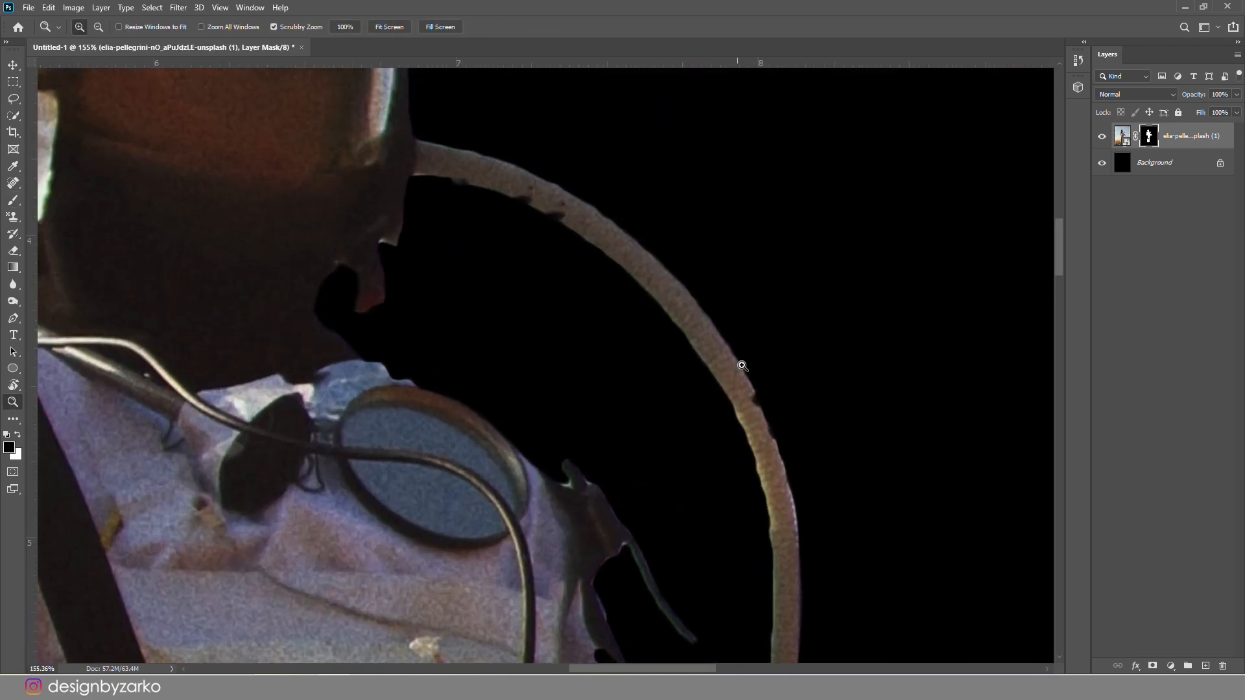
key(b)
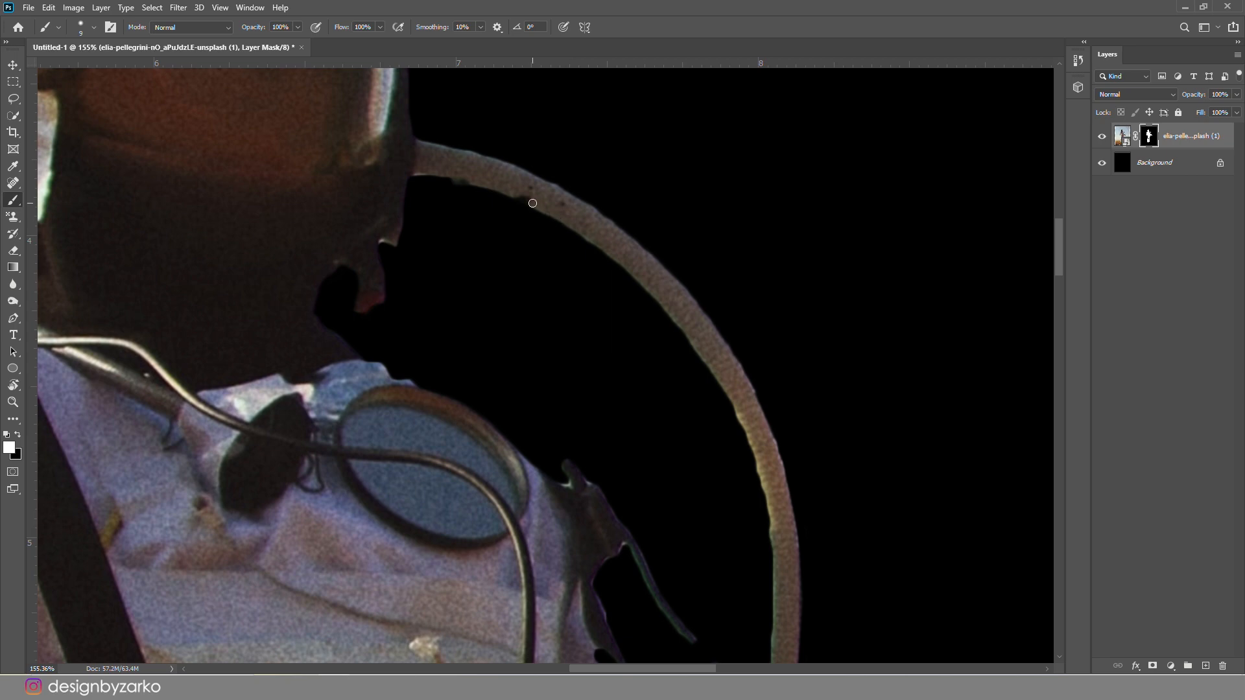
Paint white on the layer mask to bridge the gap in the thin cable between the shoulder and the hose.
key(z)
drag(493, 90, 427, 91)
drag(730, 531, 788, 531)
key(b)
key(x)
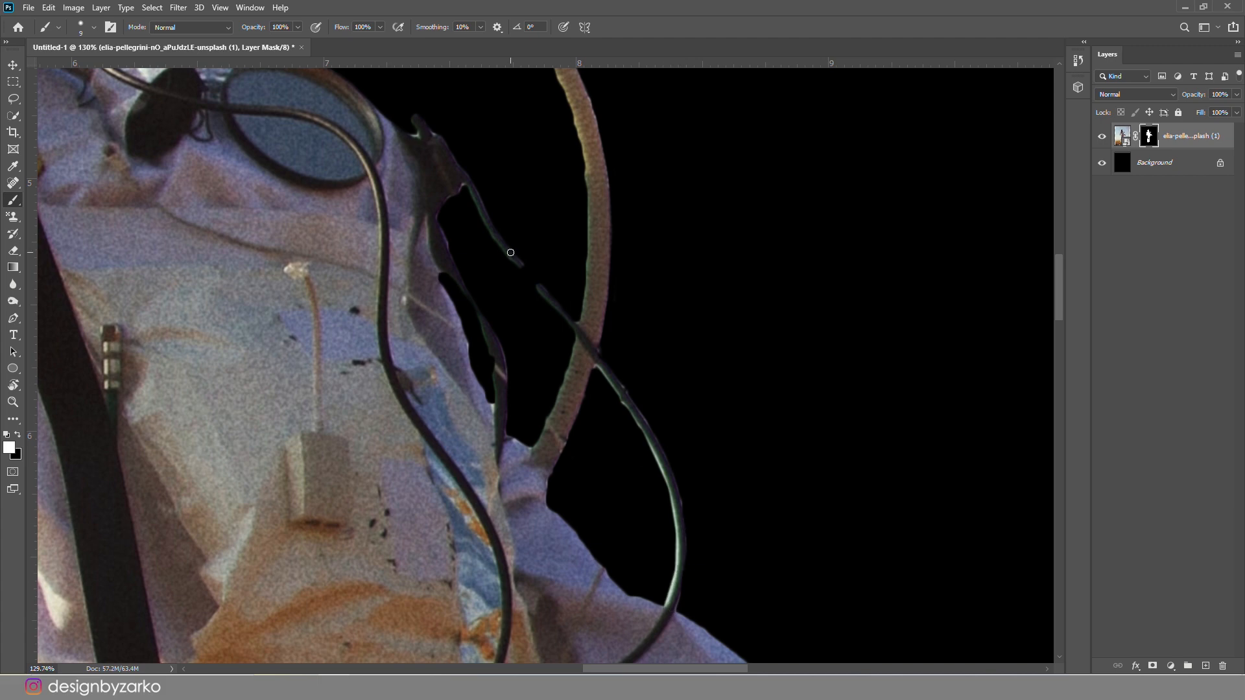
drag(575, 329, 503, 250)
key(ctrl+0)
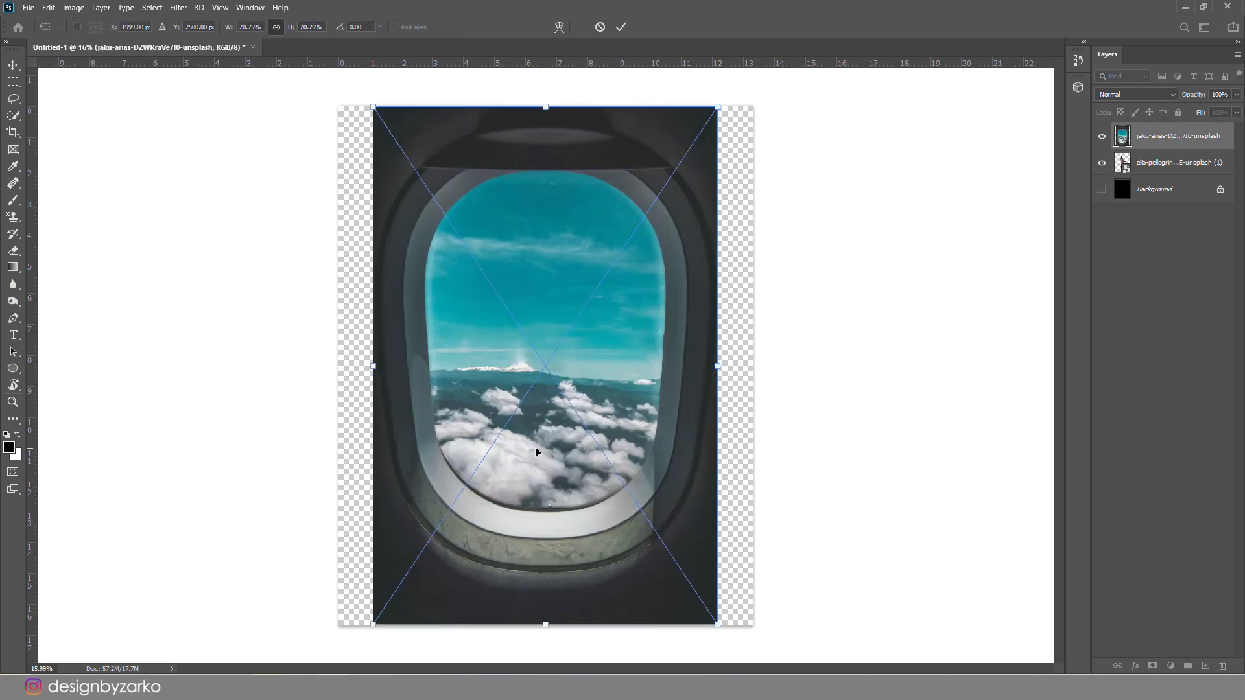
Scale the placed airplane window photo to about 25% so it covers the whole canvas.
drag(726, 100, 813, 94)
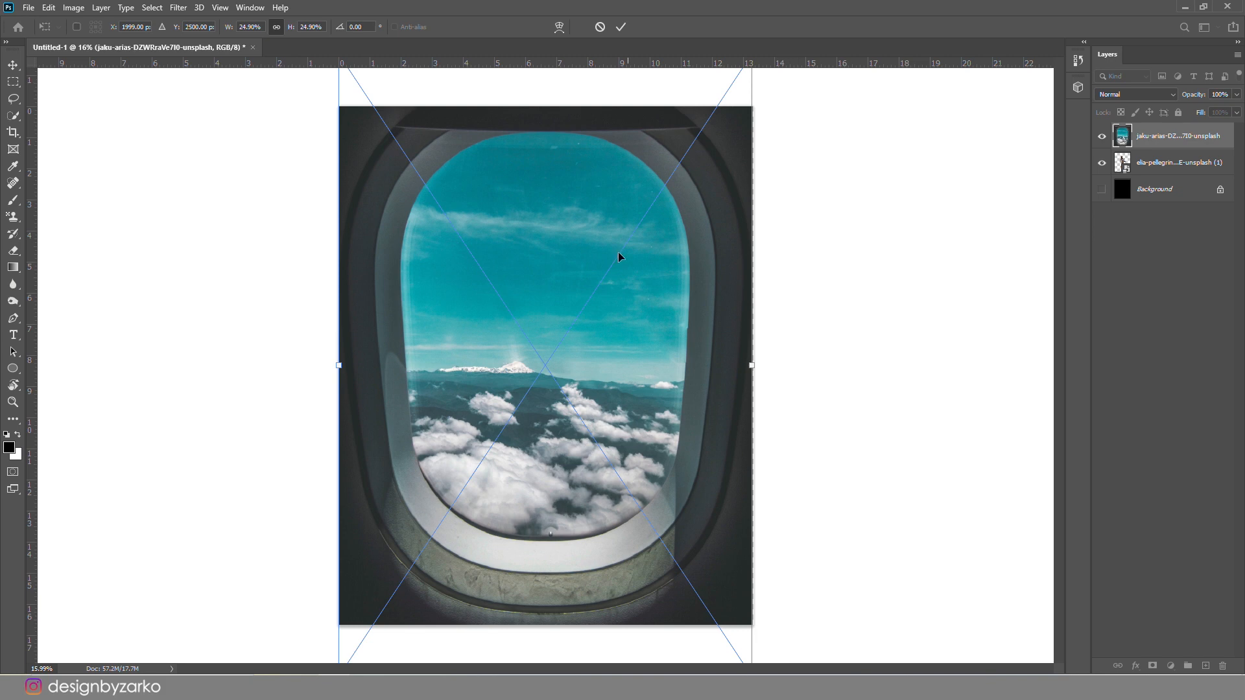
scroll(589, 348, down, 2)
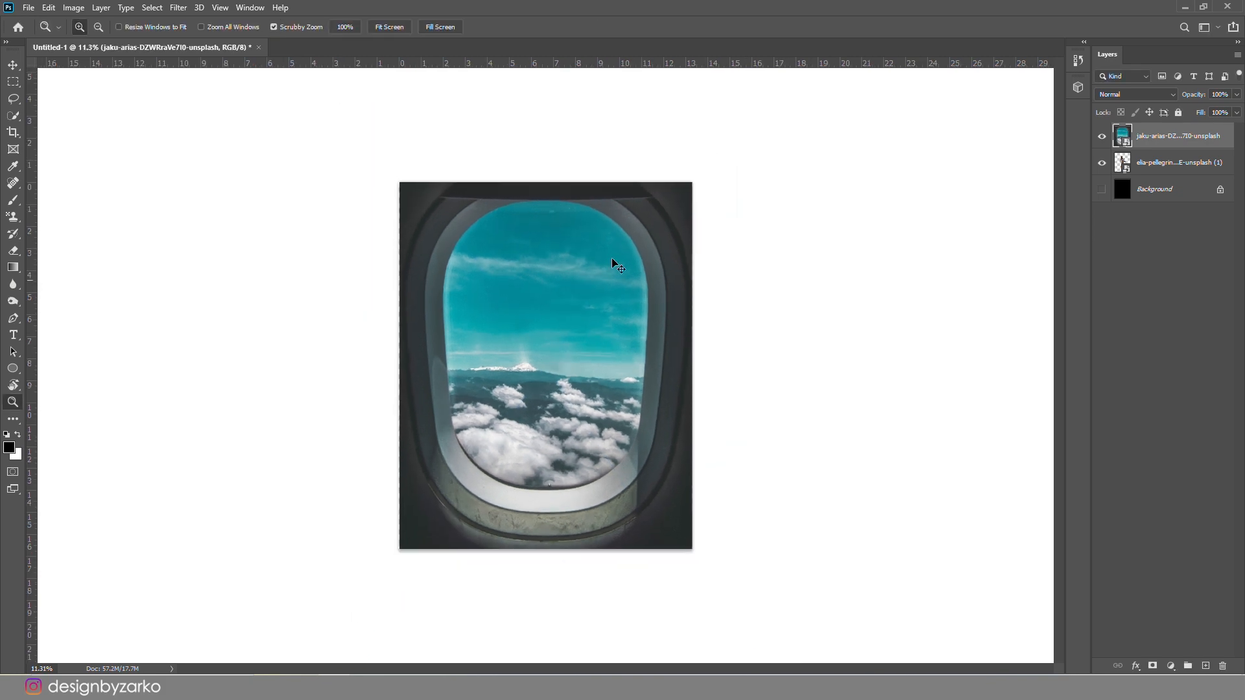
drag(691, 143, 695, 145)
key(Return)
Select the airplane window frame around the glass with the Quick Selection tool.
key(z)
drag(523, 392, 550, 393)
key(w)
mouse_move(428, 182)
mouse_down()
mouse_move(381, 363)
mouse_move(708, 465)
mouse_move(679, 154)
mouse_move(656, 182)
mouse_move(577, 547)
mouse_up()
key(z)
drag(407, 446, 564, 447)
key(w)
drag(478, 367, 478, 320)
click(430, 333)
Reduce the Quick Selection brush to 60 px and correct the frame selection along the lower rim of the glass.
key(z)
drag(793, 538, 754, 538)
key(w)
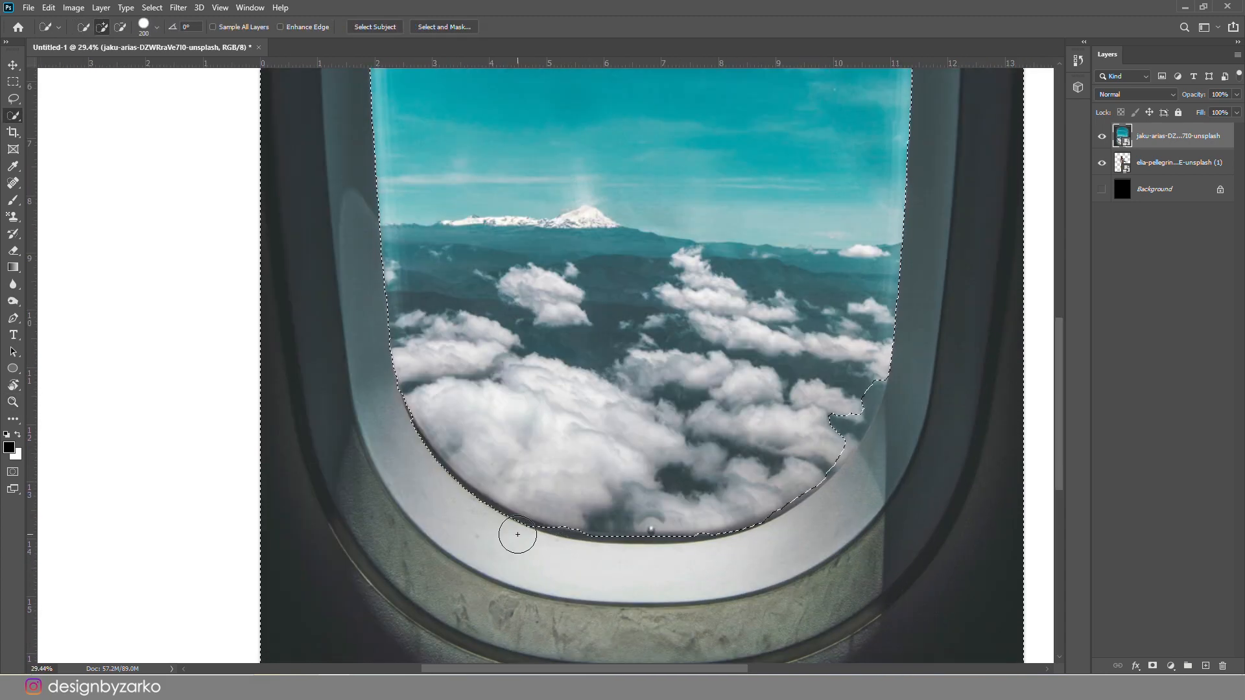
key(z)
drag(549, 562, 590, 562)
key(w)
key(bracketleft)
key(bracketleft)
key(bracketleft)
key(bracketleft)
key(bracketleft)
key(bracketleft)
key(bracketleft)
mouse_move(335, 364)
mouse_down()
mouse_move(536, 504)
mouse_move(376, 399)
mouse_move(311, 324)
mouse_move(439, 430)
mouse_move(585, 490)
mouse_move(655, 500)
mouse_up()
Refine the frame selection along the lower-right curve of the glass so it follows the edge of the clouds.
key(z)
mouse_move(883, 489)
mouse_down()
mouse_move(862, 489)
mouse_move(901, 489)
mouse_up()
key(w)
drag(750, 457, 936, 292)
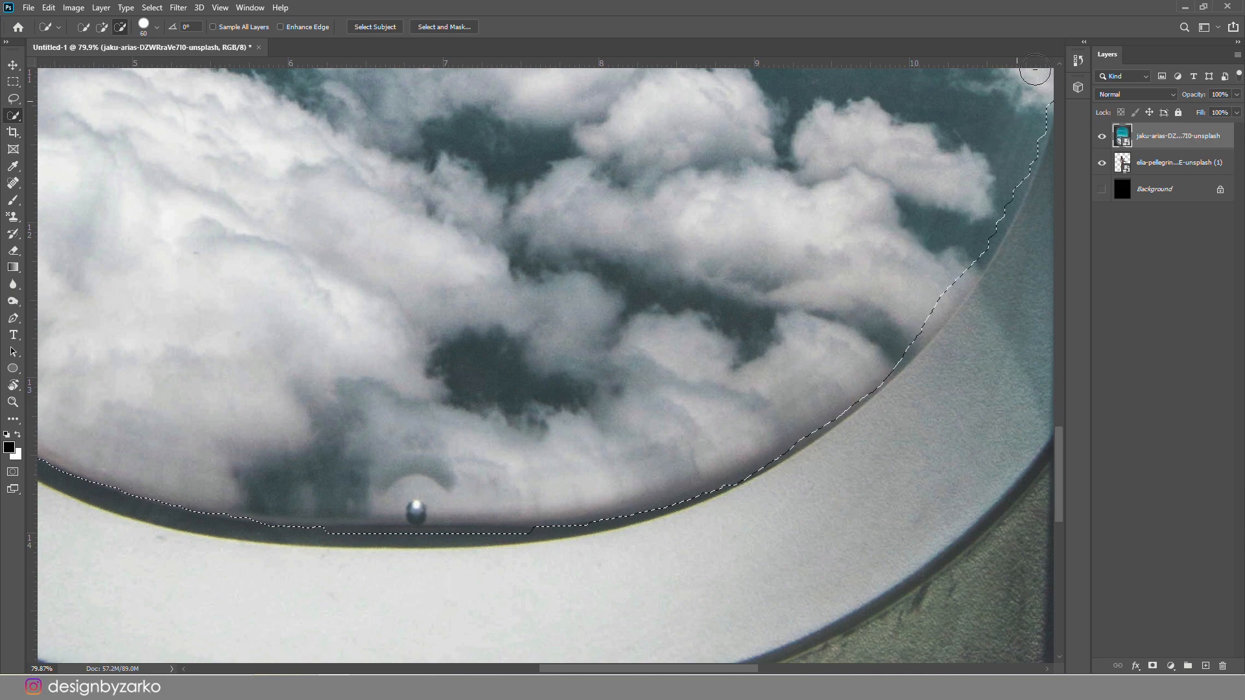
key(z)
drag(943, 356, 956, 356)
drag(956, 356, 711, 395)
key(w)
drag(467, 532, 737, 318)
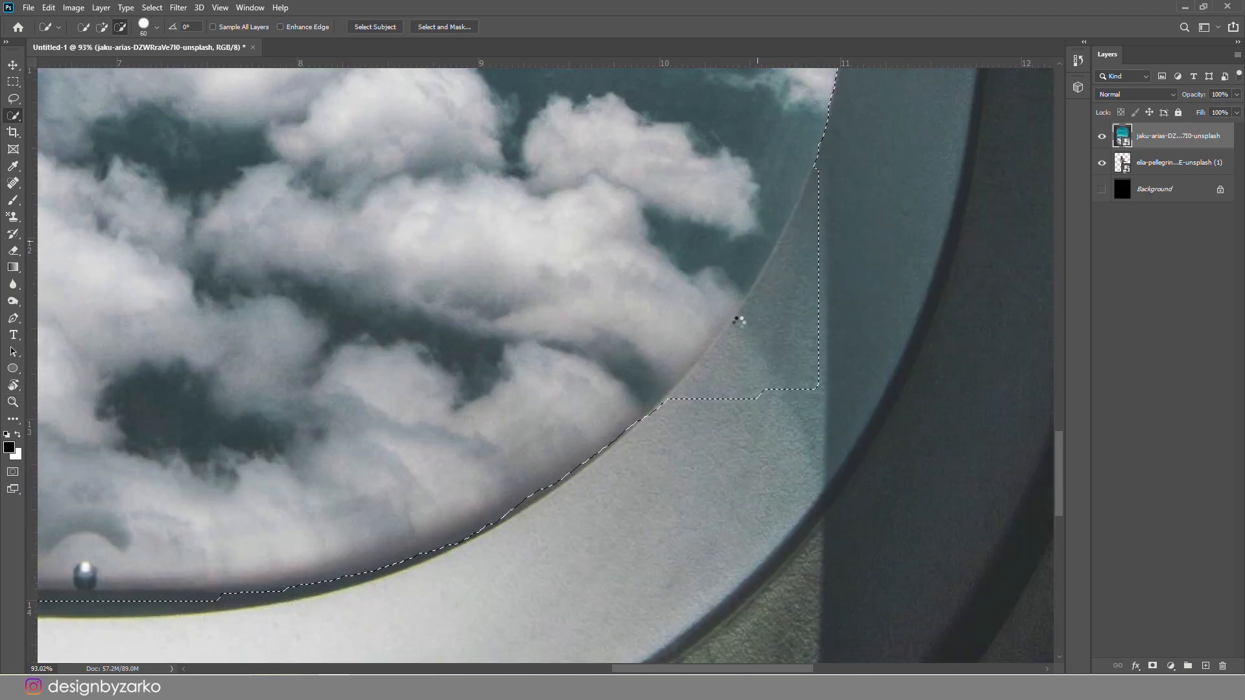
mouse_move(570, 430)
mouse_down()
mouse_move(603, 421)
mouse_move(674, 353)
mouse_move(764, 167)
mouse_up()
Add the remaining dark rim at the bottom and lower left of the glass to the frame selection.
key(z)
drag(760, 397, 697, 399)
drag(483, 464, 551, 460)
key(w)
drag(562, 406, 394, 364)
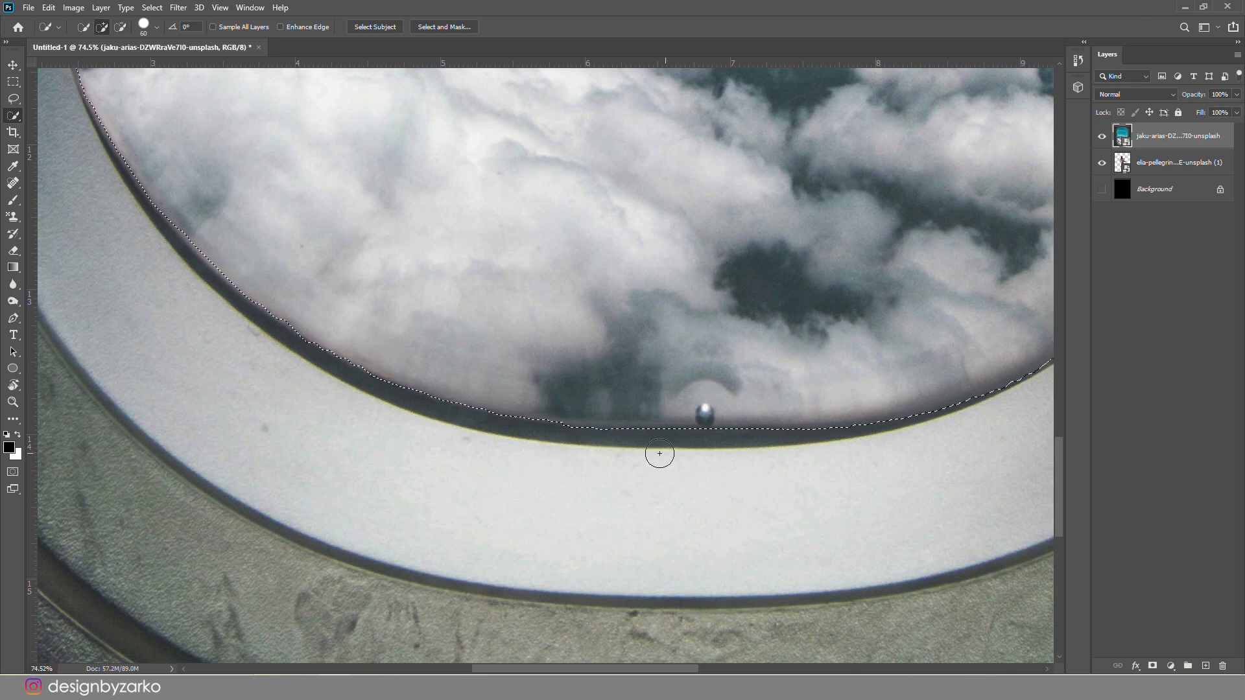
key(z)
drag(659, 453, 551, 453)
drag(539, 272, 654, 267)
key(w)
mouse_move(398, 293)
mouse_down()
mouse_move(717, 272)
mouse_move(506, 278)
mouse_move(659, 278)
mouse_move(638, 278)
mouse_up()
key(z)
key(ctrl+0)
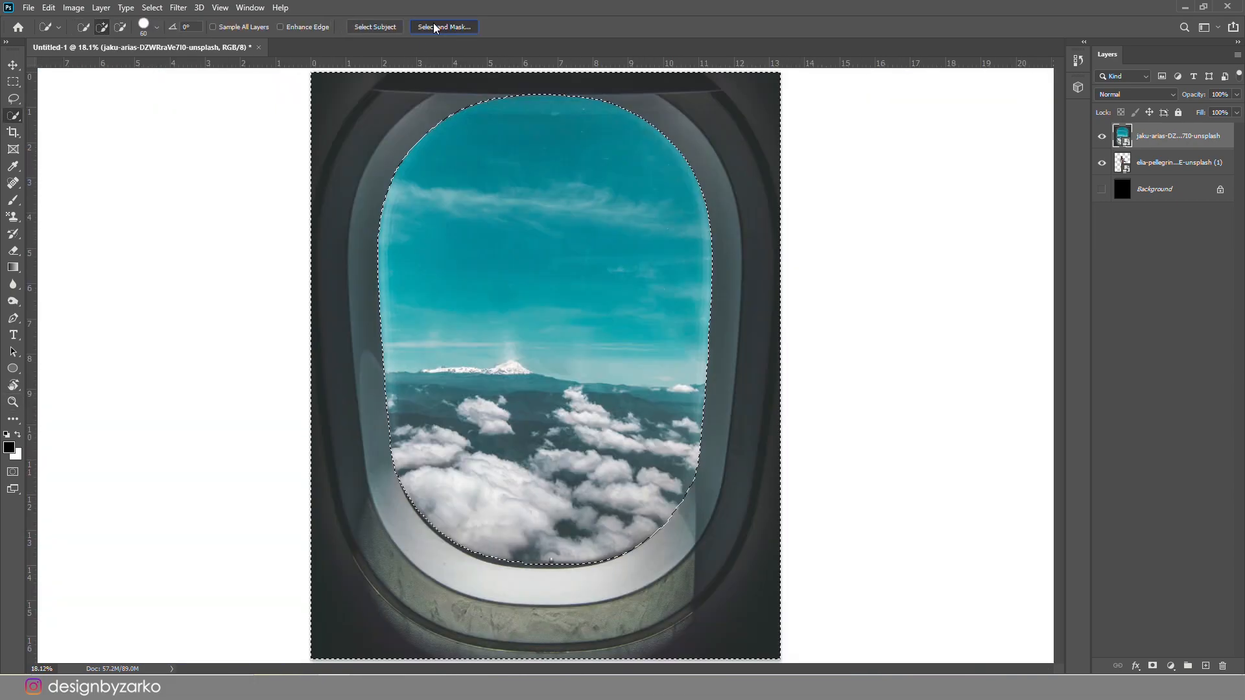
In Select and Mask, set Smooth to 8, Feather to 28.1 px, Contrast to 29% and Shift Edge to -6%.
click(444, 26)
click(1077, 356)
click(1104, 392)
click(1109, 429)
click(1117, 392)
click(1116, 465)
click(1135, 392)
click(1136, 464)
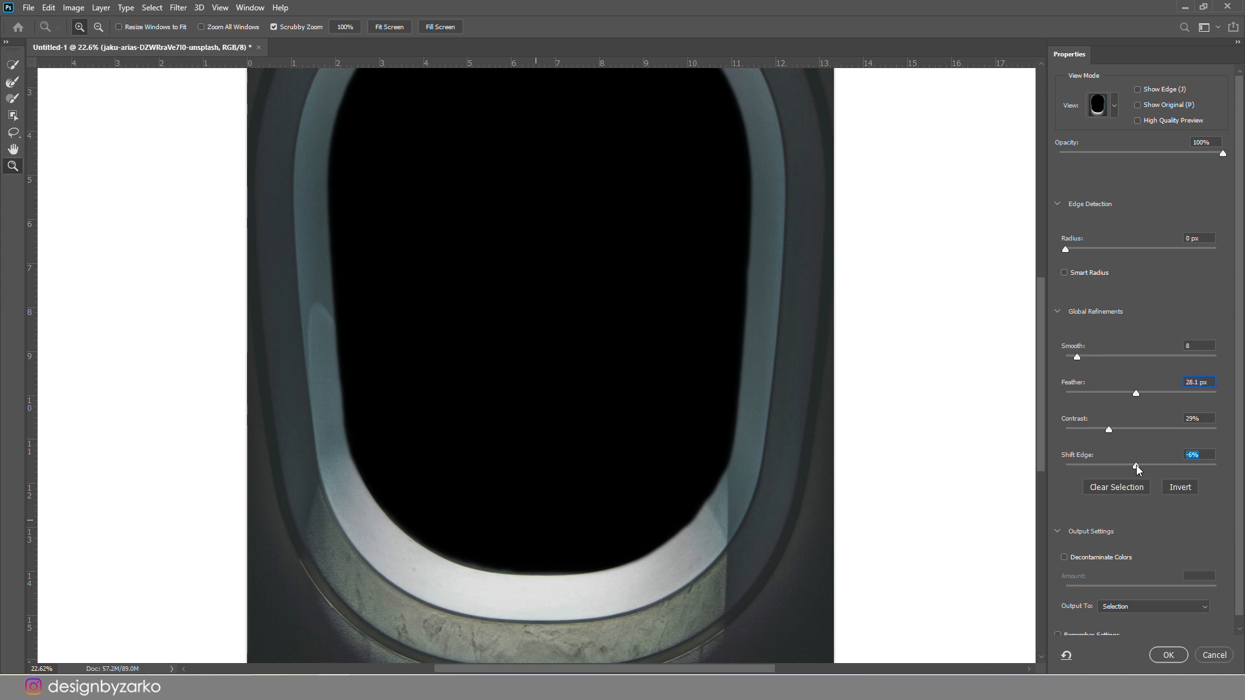
Fine-tune the Feather amount, raise Contrast further, and accept the refined window frame selection.
click(1129, 392)
click(1133, 392)
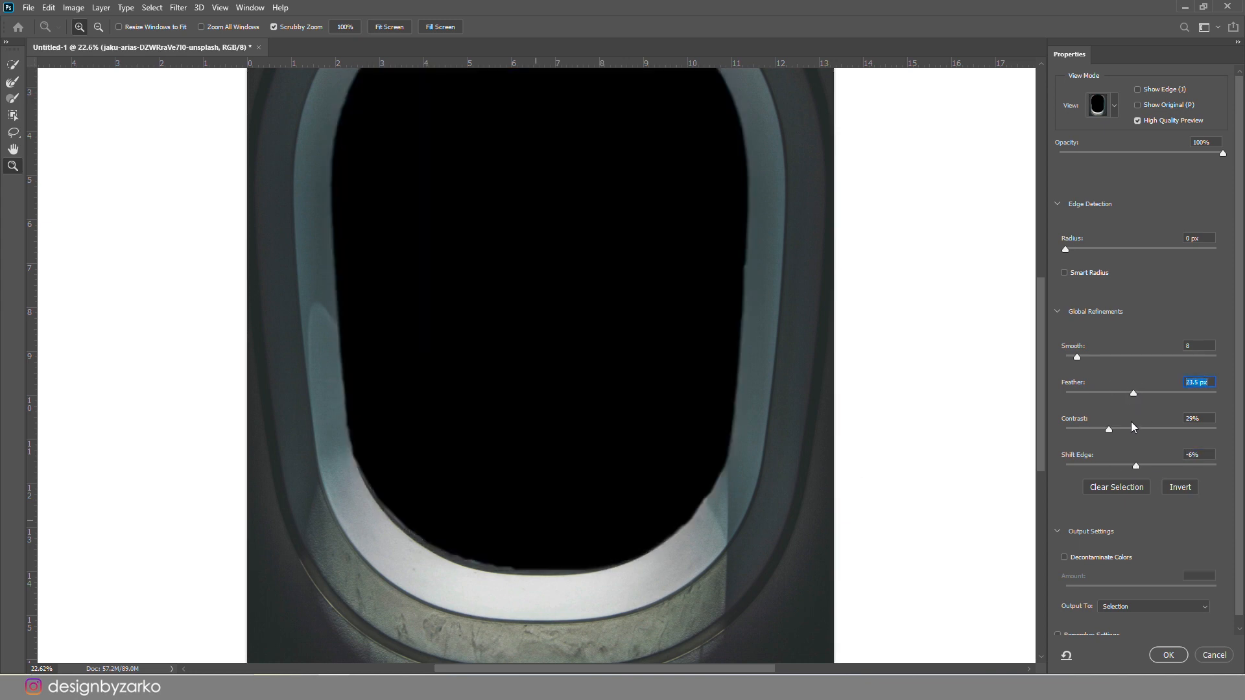
click(1136, 393)
click(1169, 429)
key(Return)
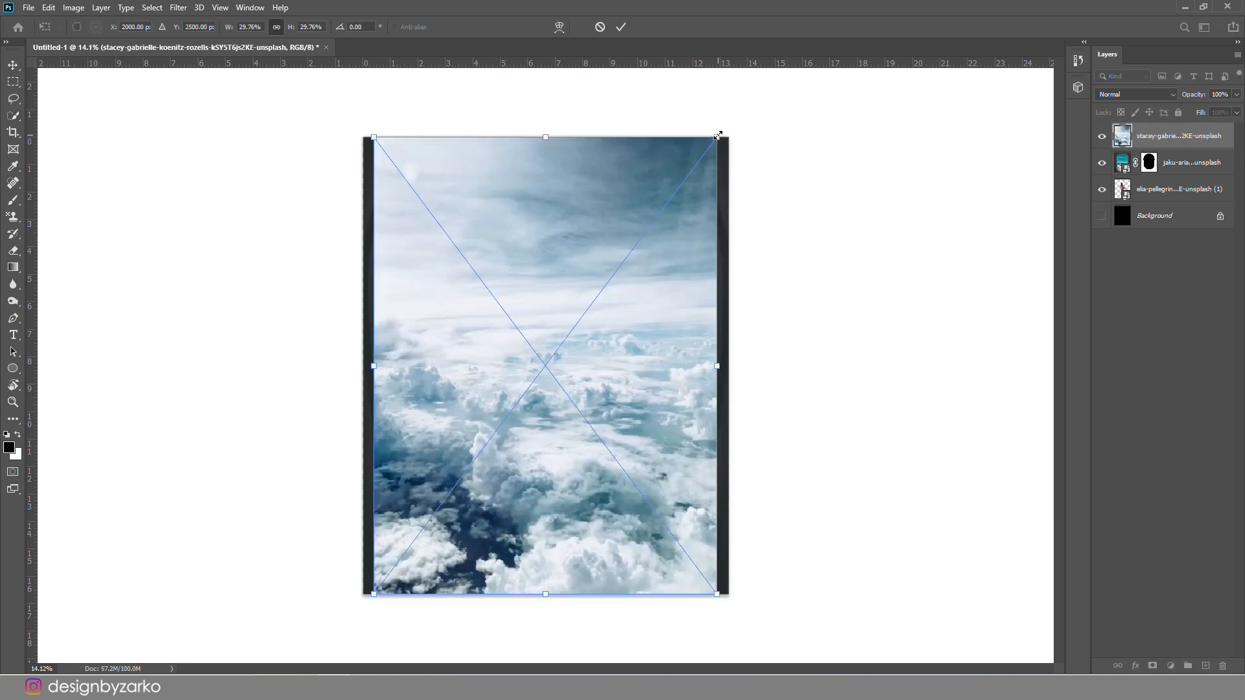
Commit the placed cloud photo and move its layer beneath the astronaut layer.
key(Return)
drag(1173, 135, 1158, 158)
key(z)
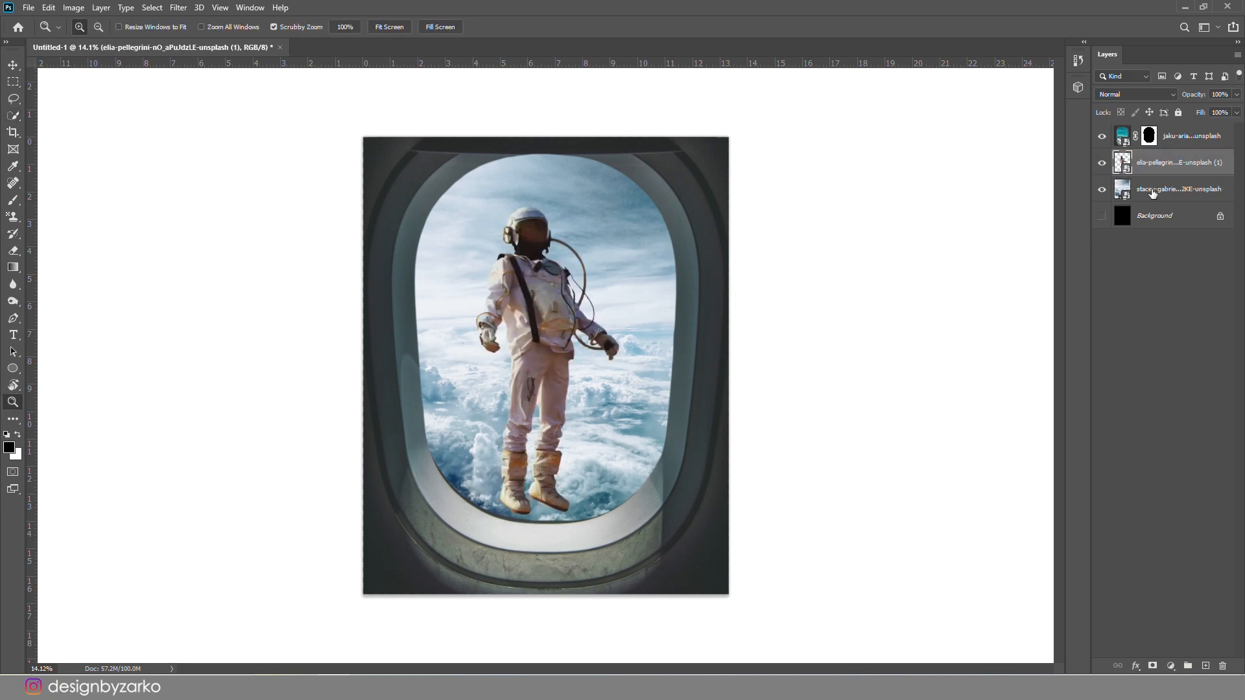
Scale the astronaut down to a small figure, tilt it slightly counter-clockwise, and position it near the center of the window.
key(ctrl+t)
drag(618, 205, 553, 307)
drag(583, 349, 545, 356)
drag(559, 297, 558, 300)
key(Return)
key(z)
drag(531, 346, 551, 314)
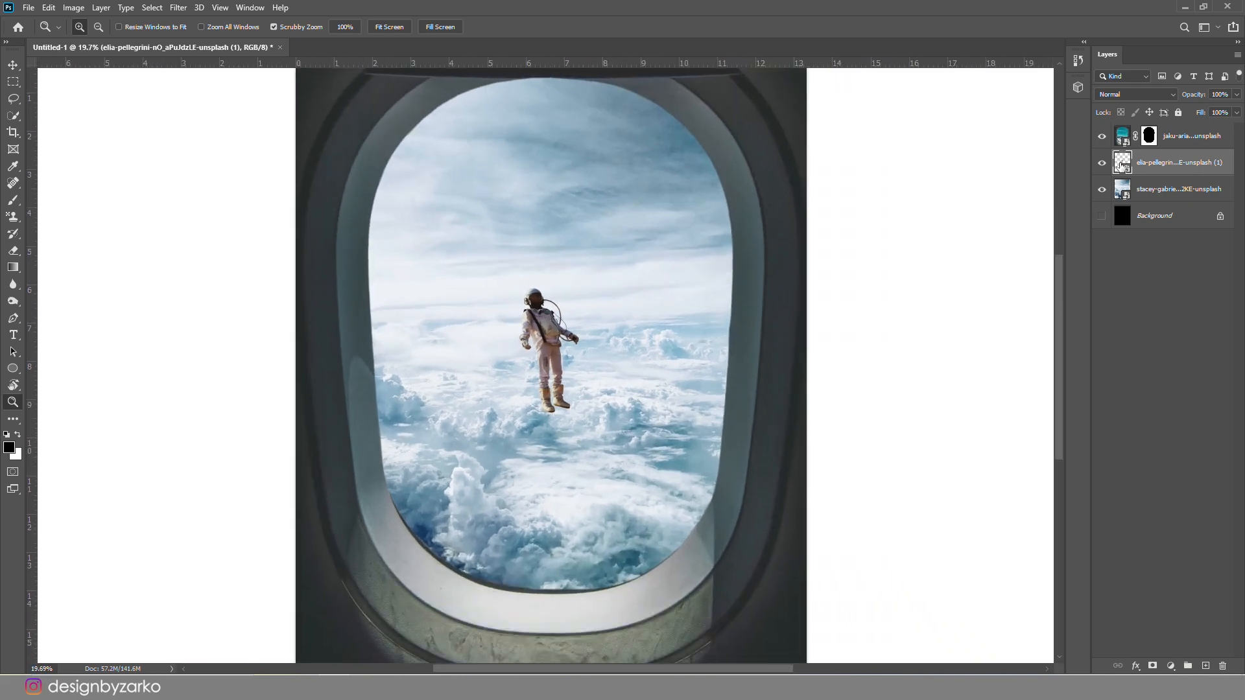
Add a Levels adjustment above the cloud photo with input shadows 19, midtones 0.79 and output white 253.
click(1125, 190)
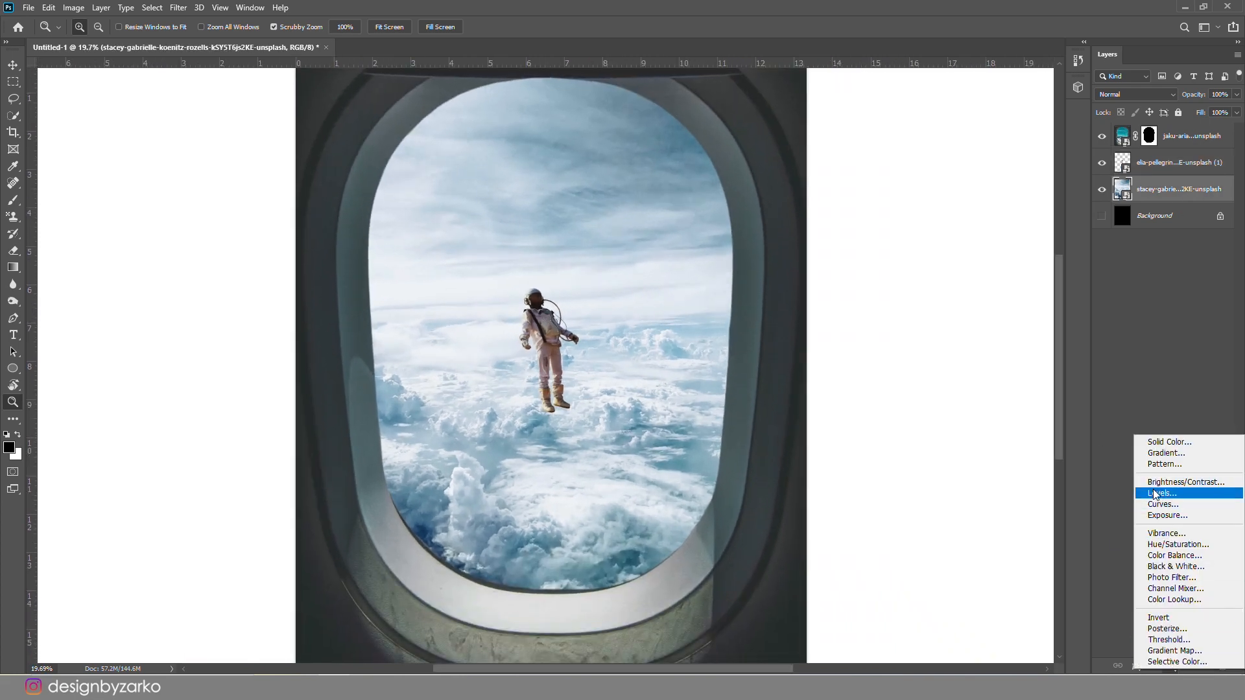
click(1162, 493)
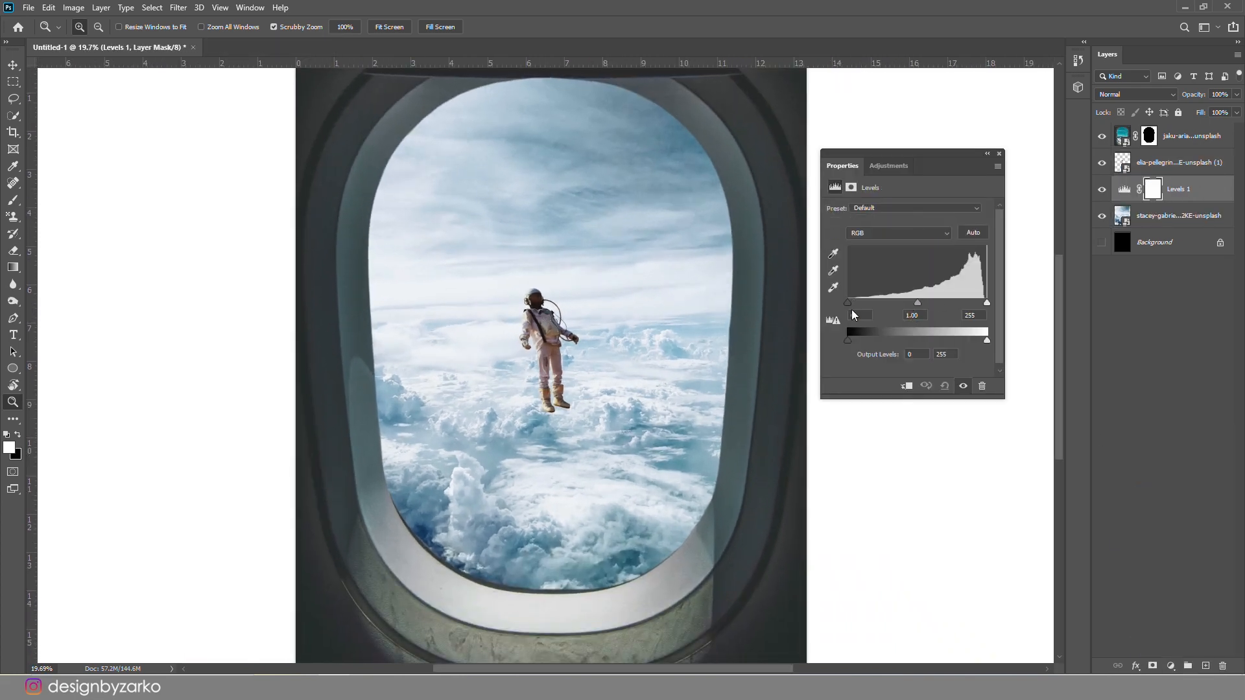
drag(920, 301, 928, 305)
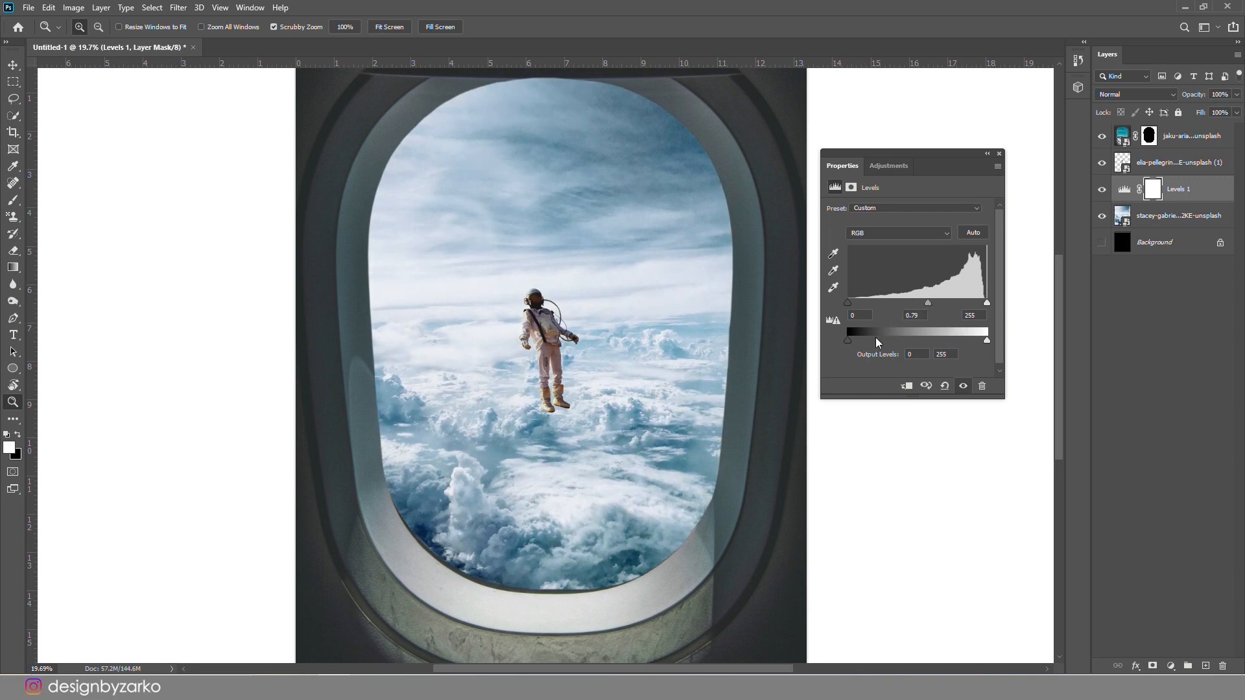
drag(848, 303, 857, 302)
mouse_move(986, 340)
mouse_down()
mouse_move(969, 340)
mouse_move(985, 339)
mouse_up()
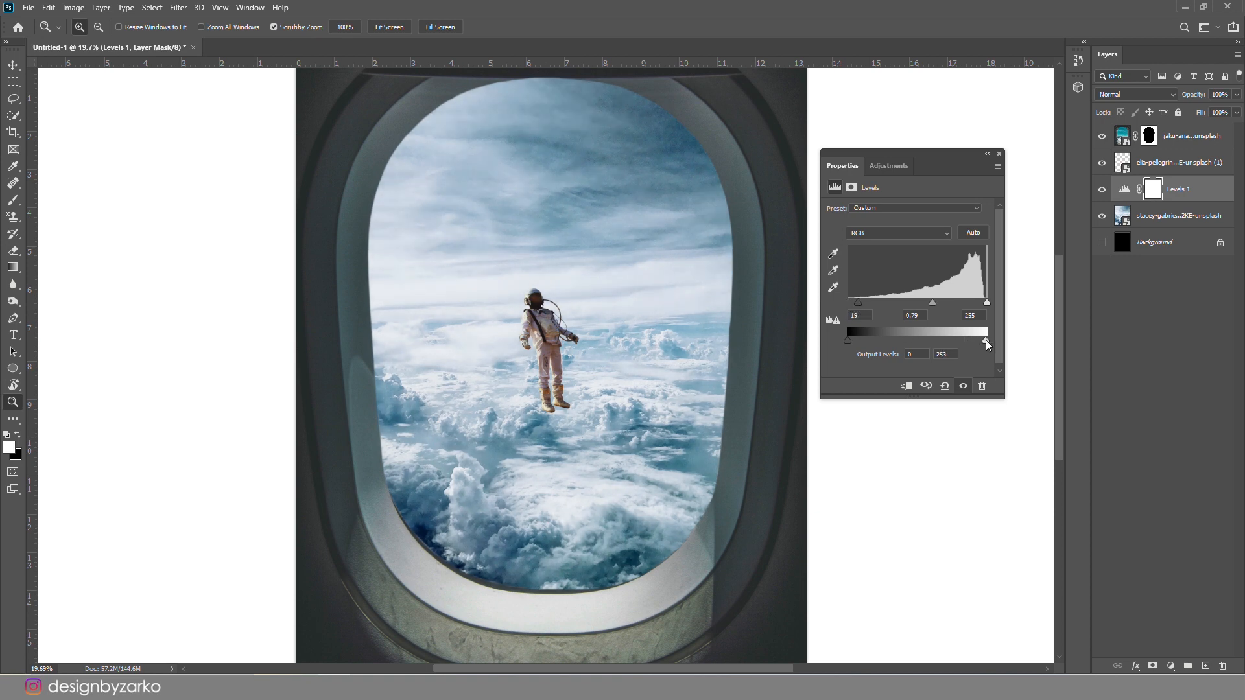
click(999, 155)
Add a Brightness/Contrast adjustment above the clouds' Levels layer with Brightness at -19.
click(1170, 666)
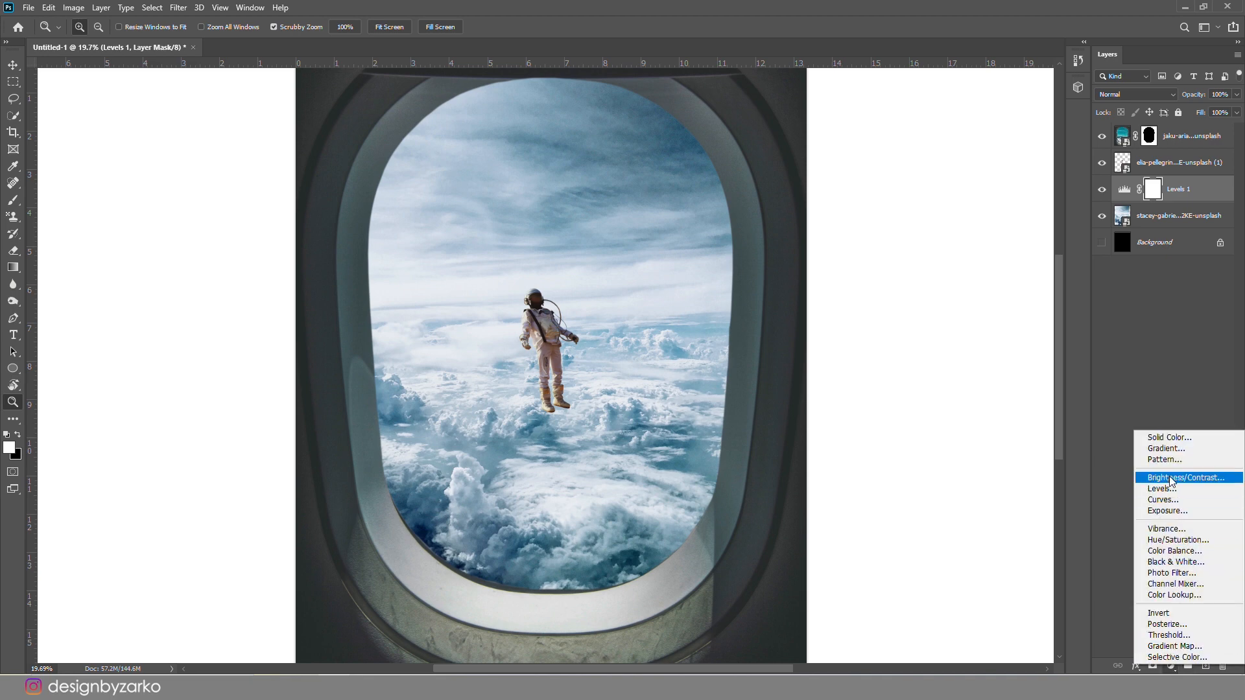
click(1177, 477)
mouse_move(906, 247)
mouse_down()
mouse_move(885, 249)
mouse_move(894, 250)
mouse_up()
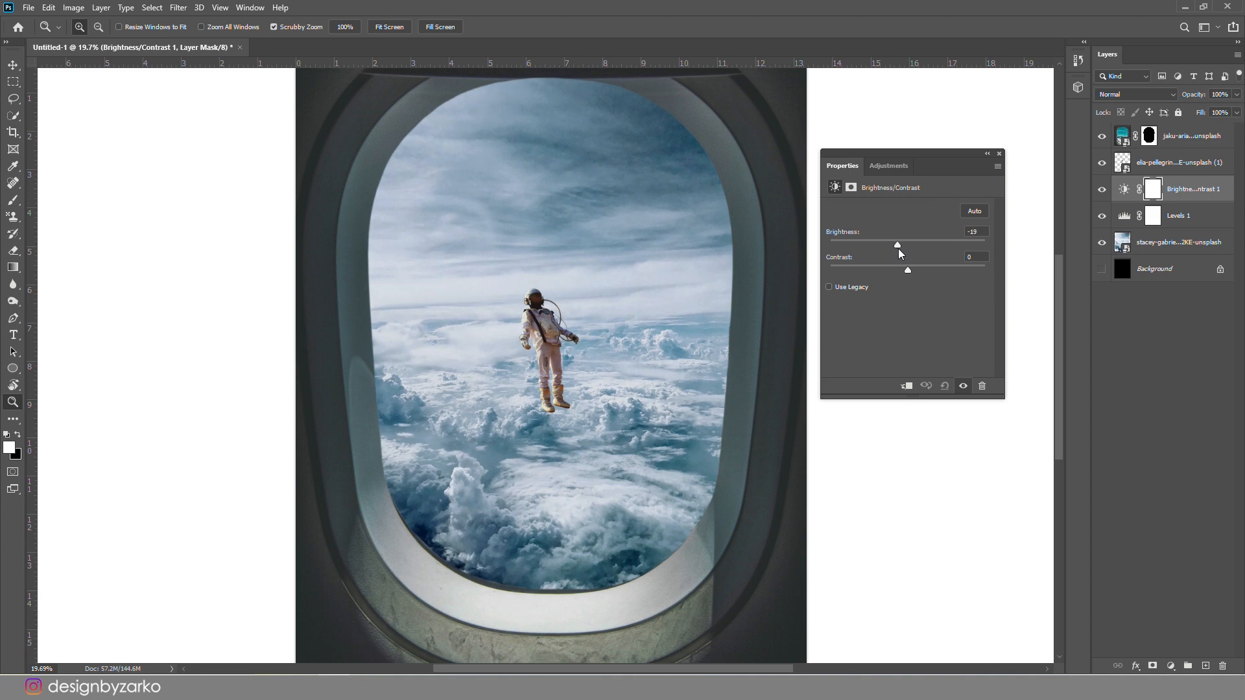
click(999, 154)
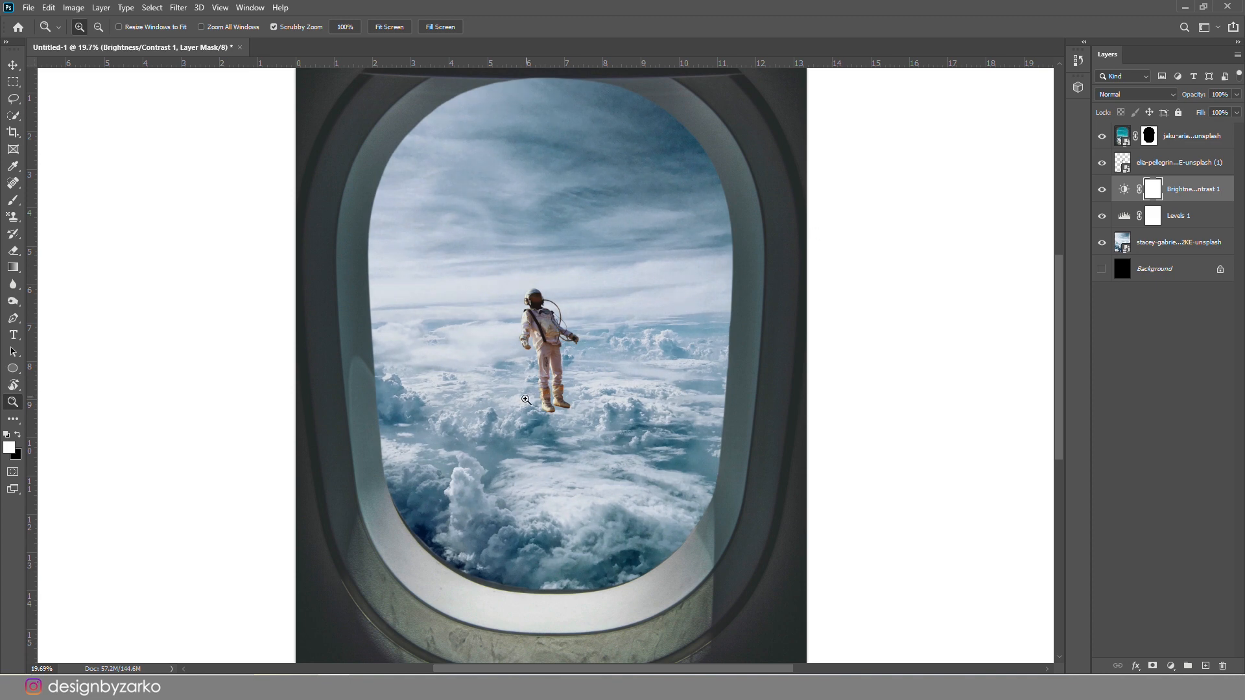
Add a Levels adjustment above the astronaut layer and clip it to that layer.
click(1206, 666)
key(ctrl+z)
click(1175, 166)
click(1171, 666)
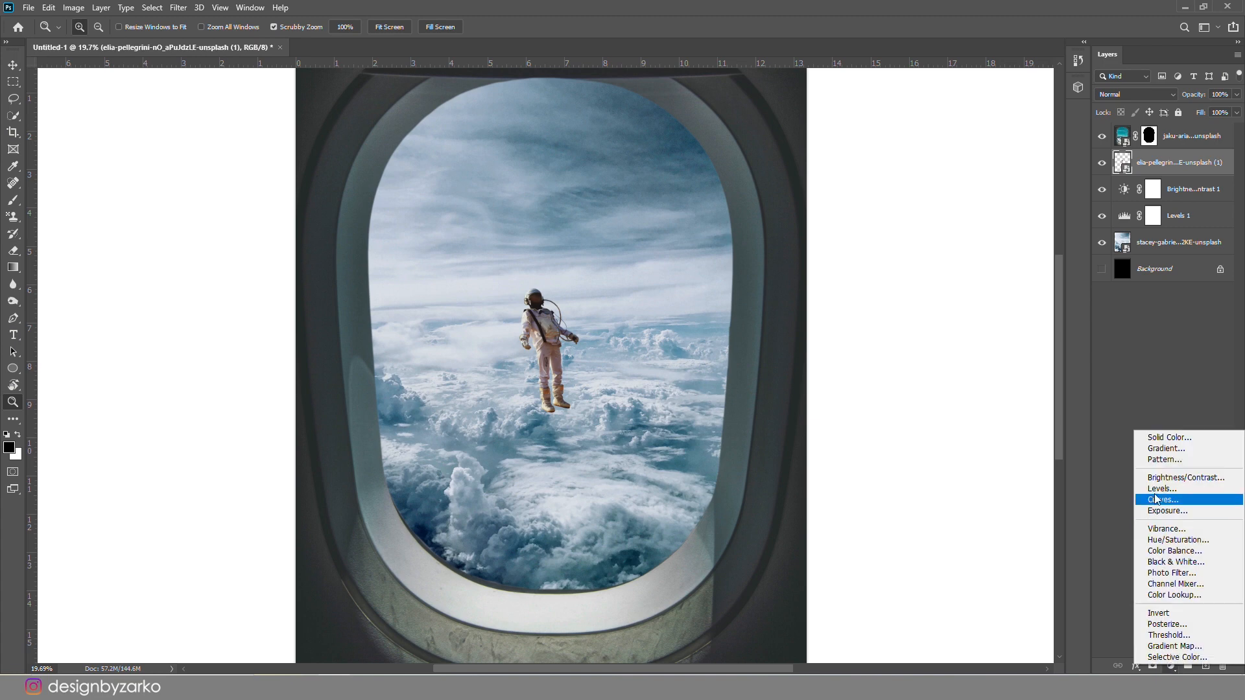
click(1161, 488)
click(905, 386)
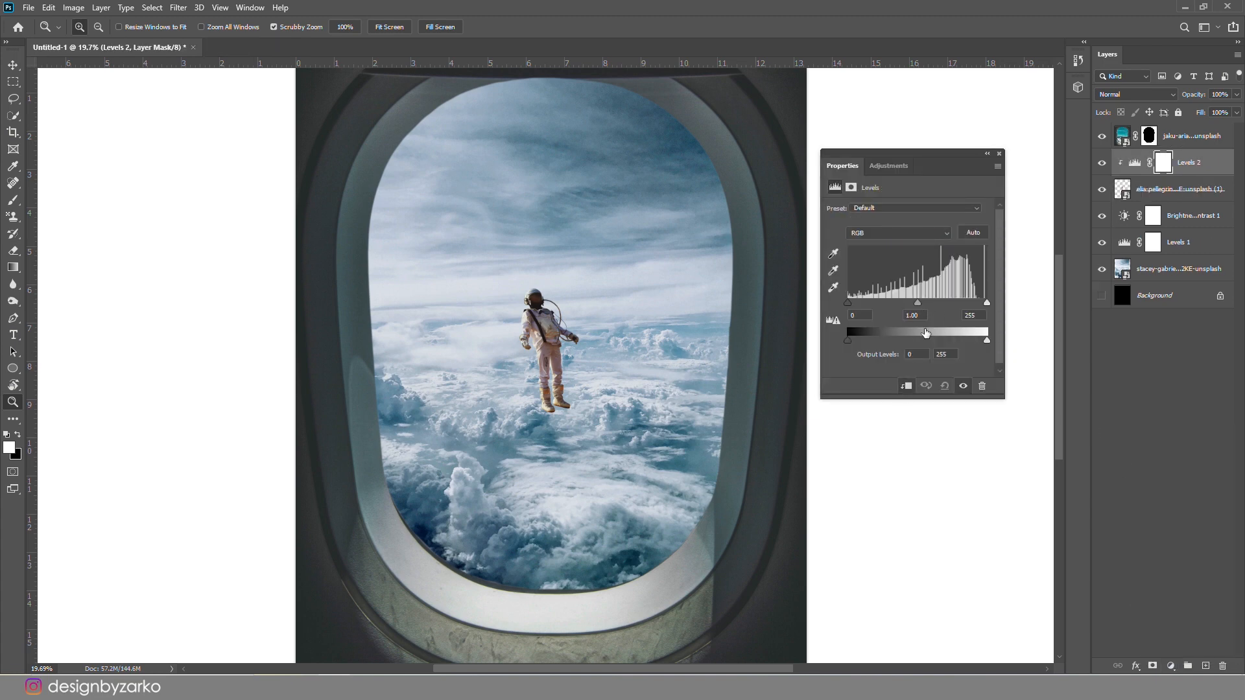
Set the astronaut's Levels auto options to Find Dark & Light Colors and sample the target shadow color from the dark clouds.
click(1135, 163)
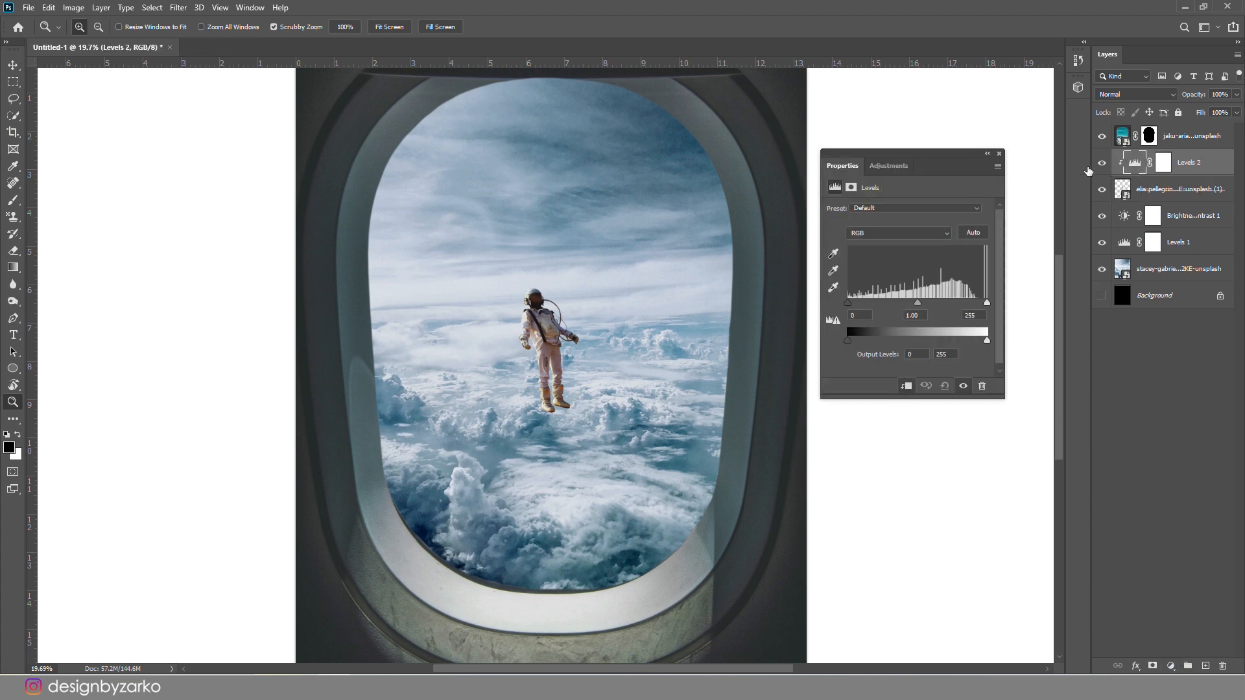
click(998, 168)
click(1028, 235)
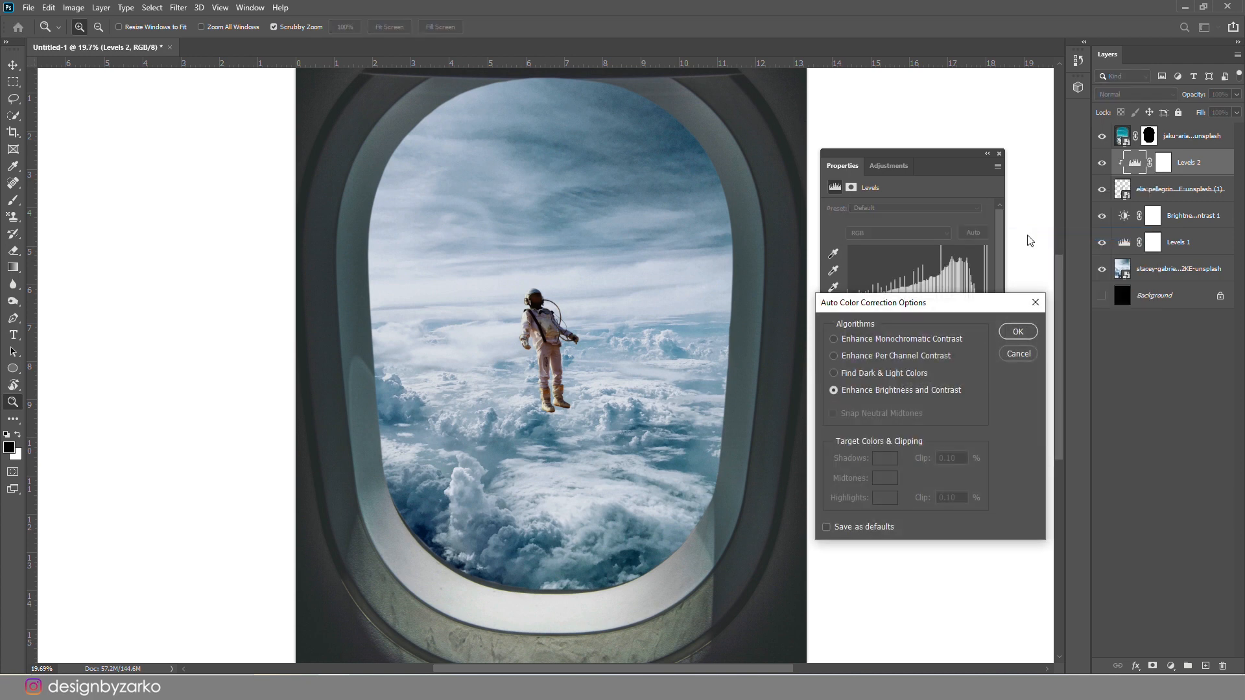
click(866, 374)
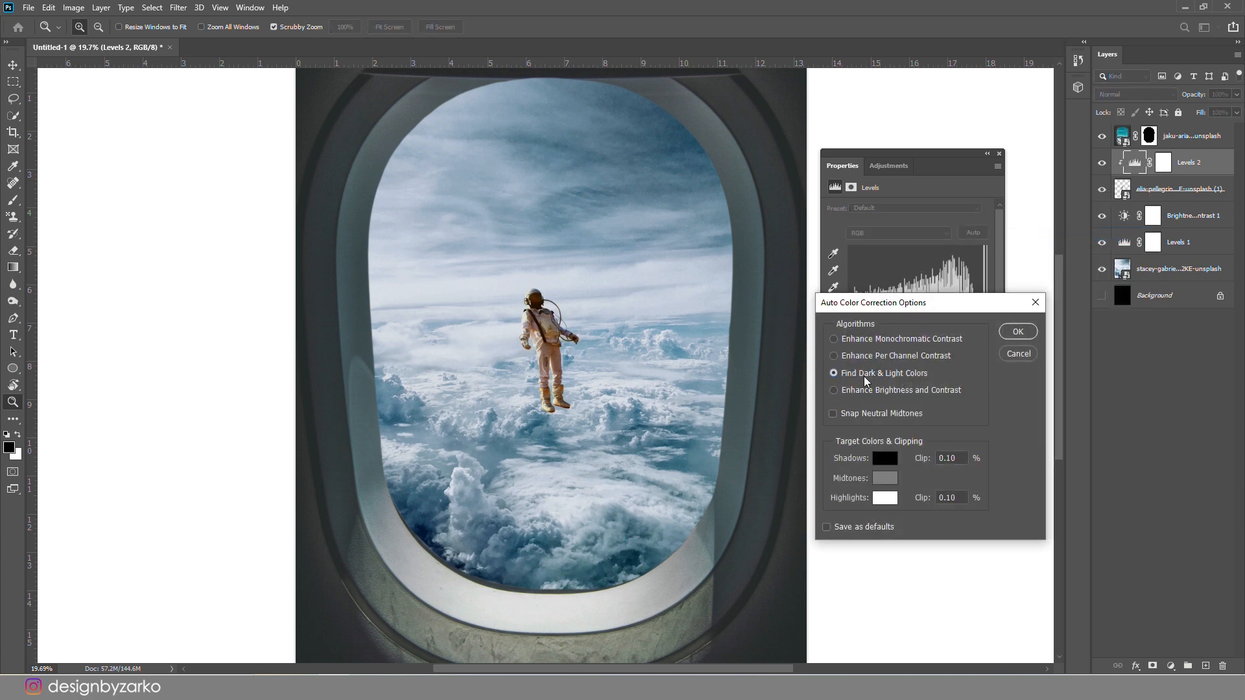
click(883, 459)
click(426, 533)
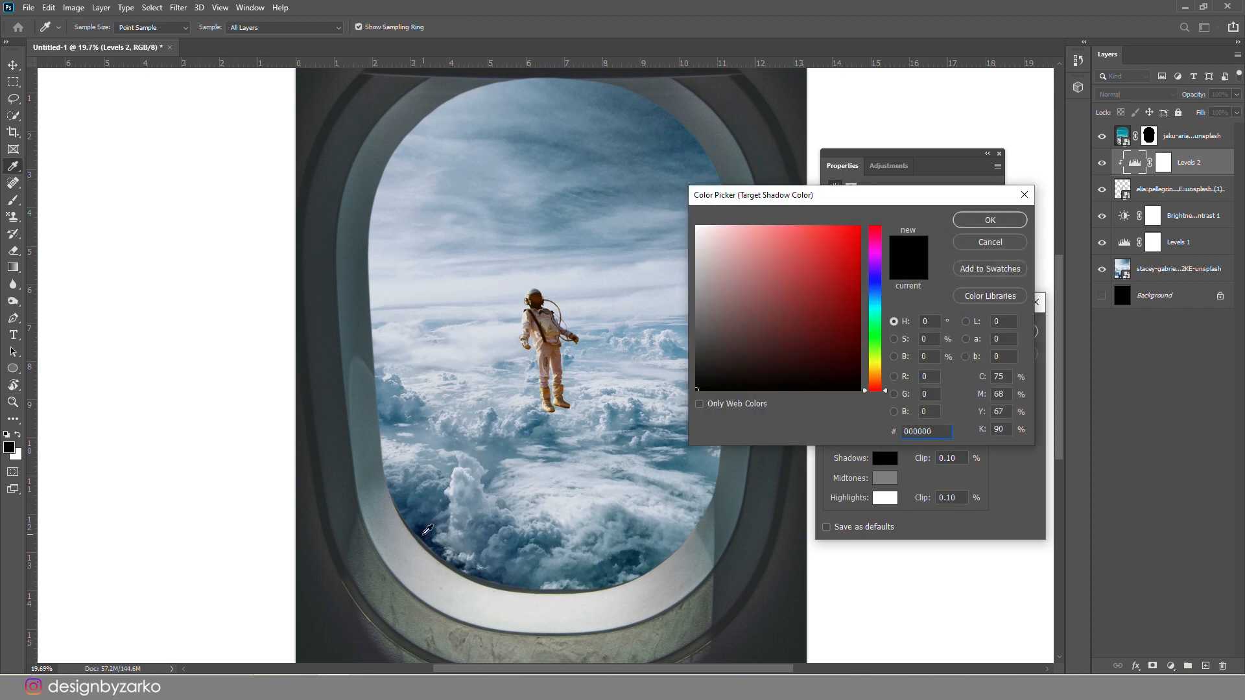
click(991, 220)
Set the target midtone color to the blue 7398ab sampled from the upper sky.
click(885, 478)
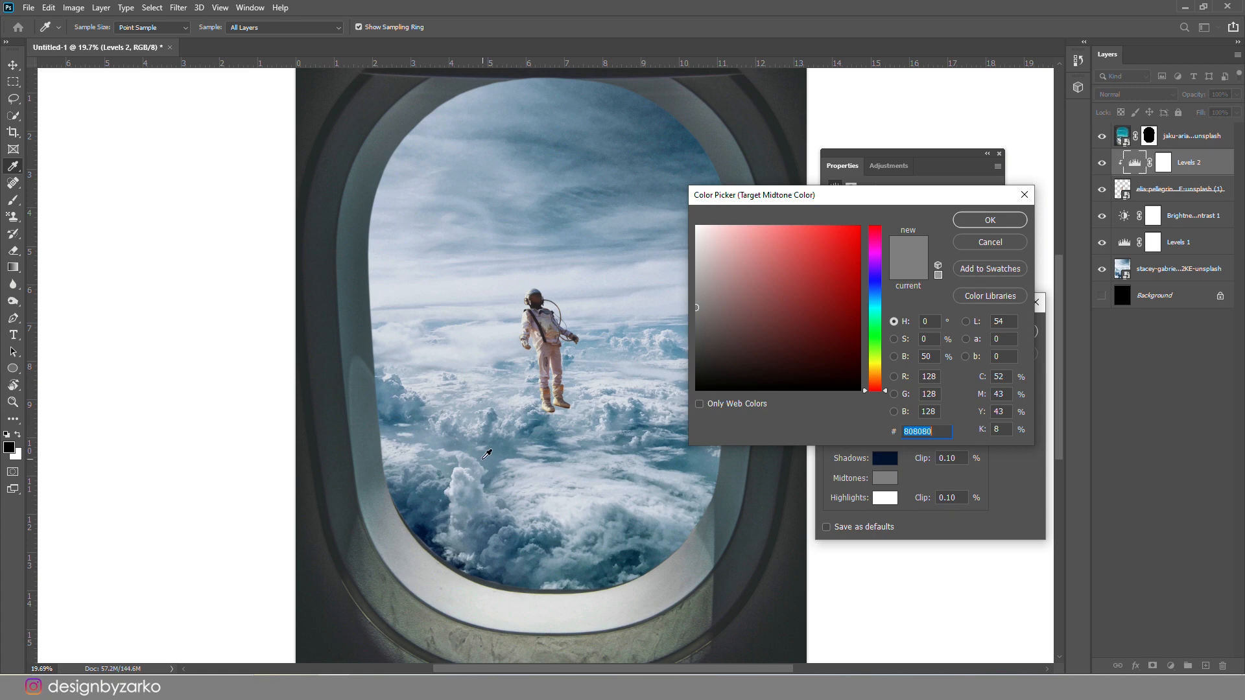
click(438, 440)
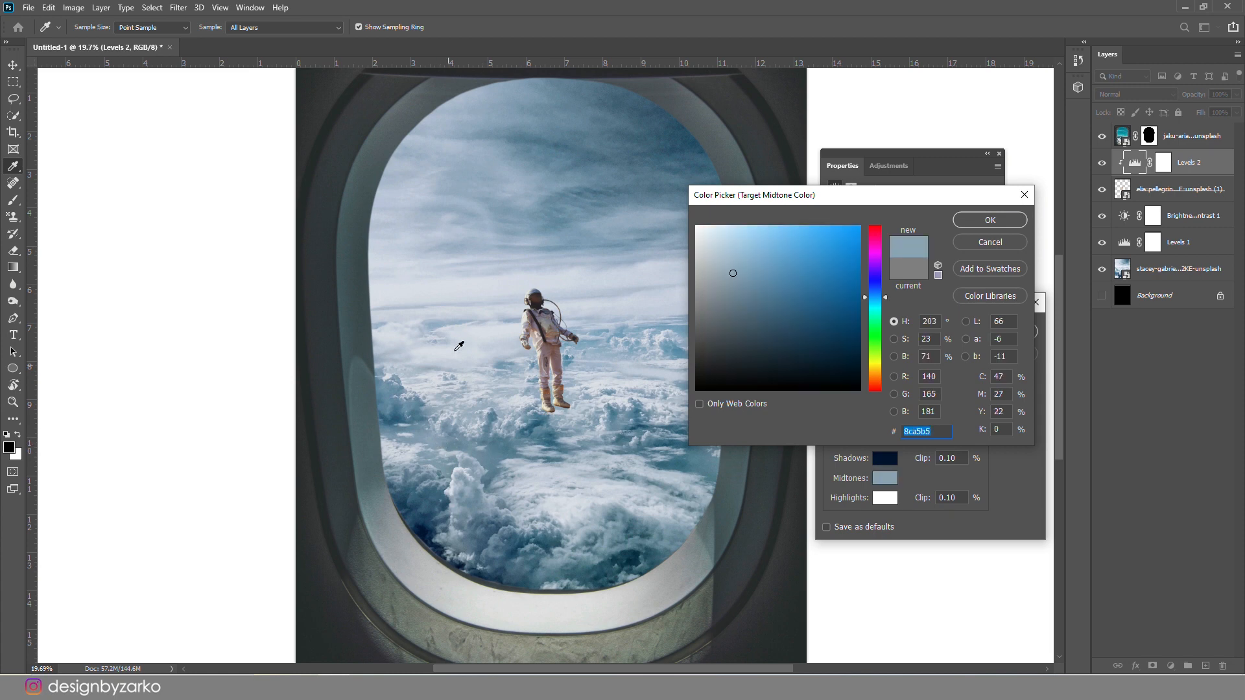
click(554, 192)
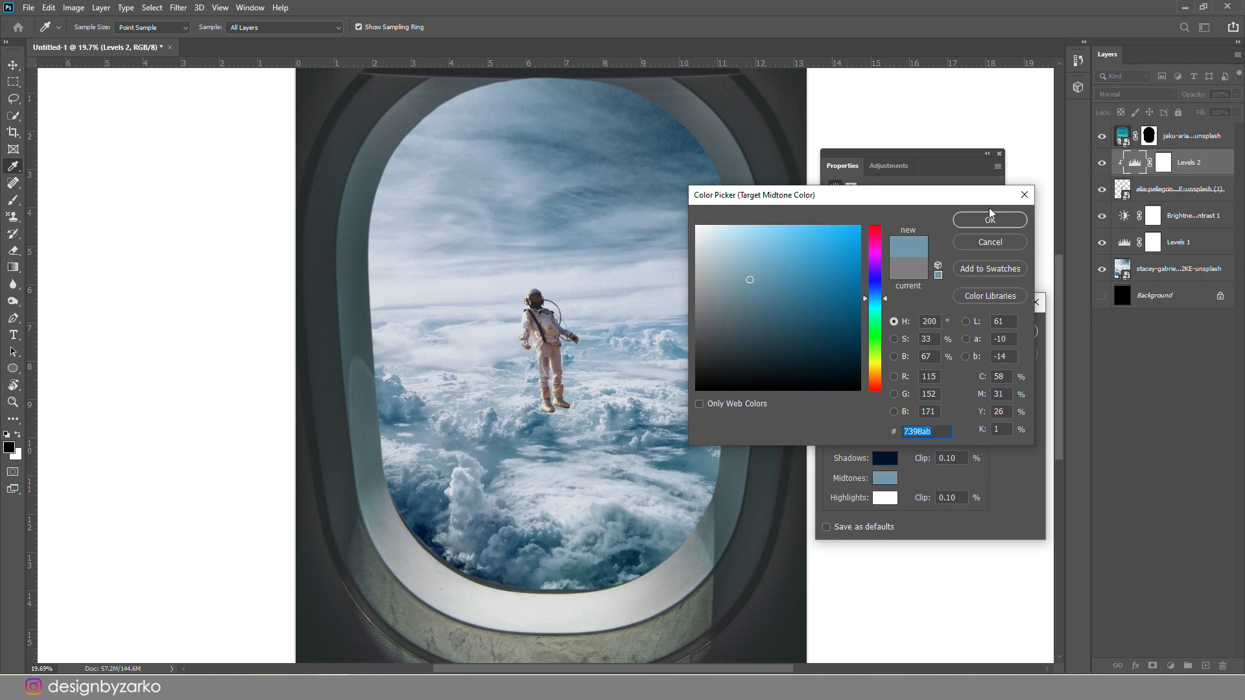
click(990, 217)
Set the target highlight color to a near-white based on the bright clouds and apply the auto color correction options.
click(883, 498)
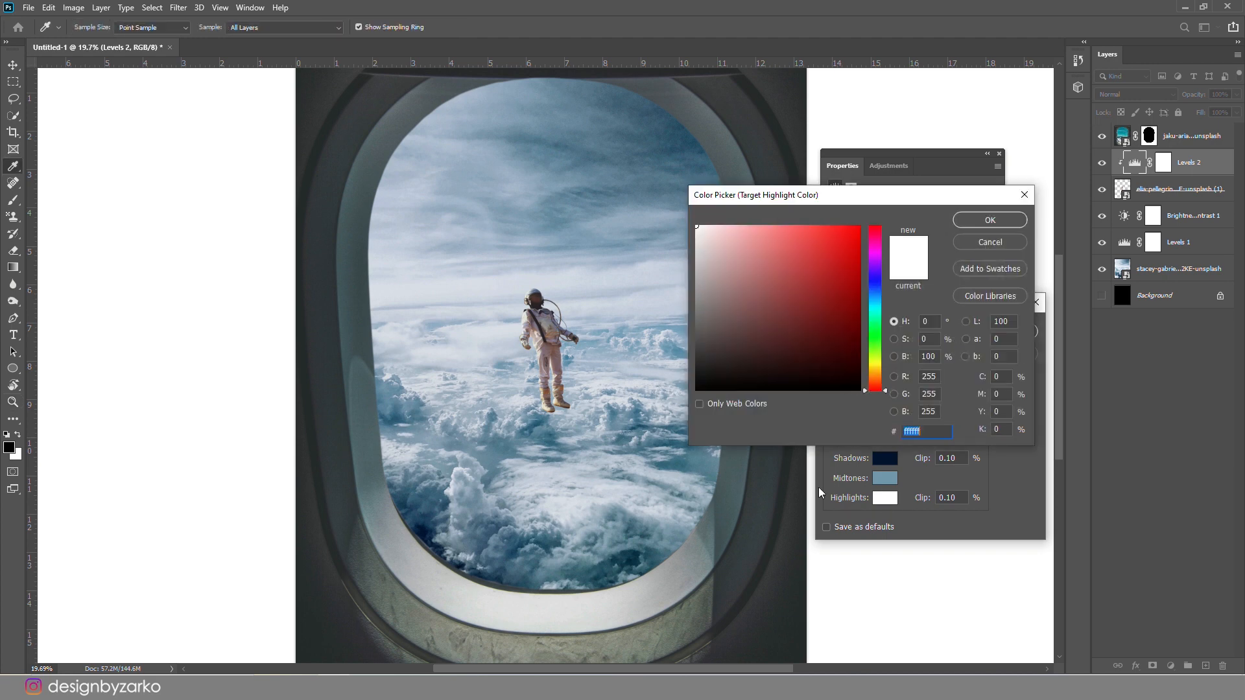
click(472, 339)
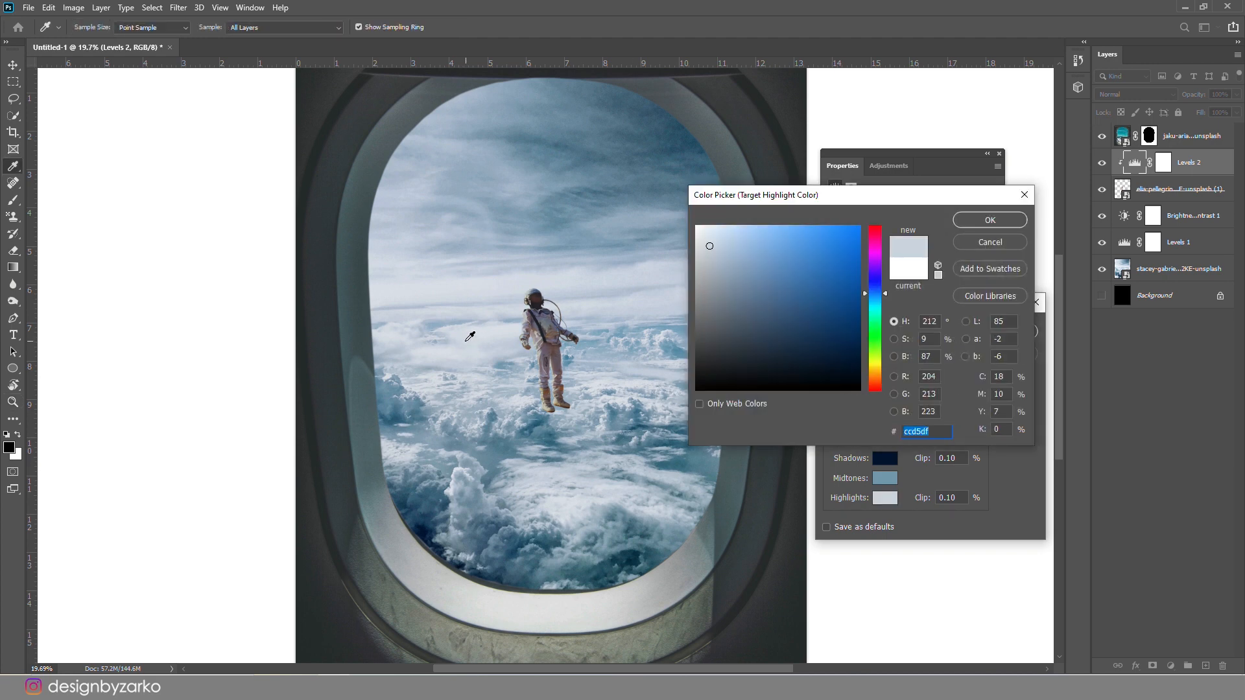
click(400, 328)
click(697, 234)
click(988, 220)
click(1008, 331)
key(Return)
click(999, 154)
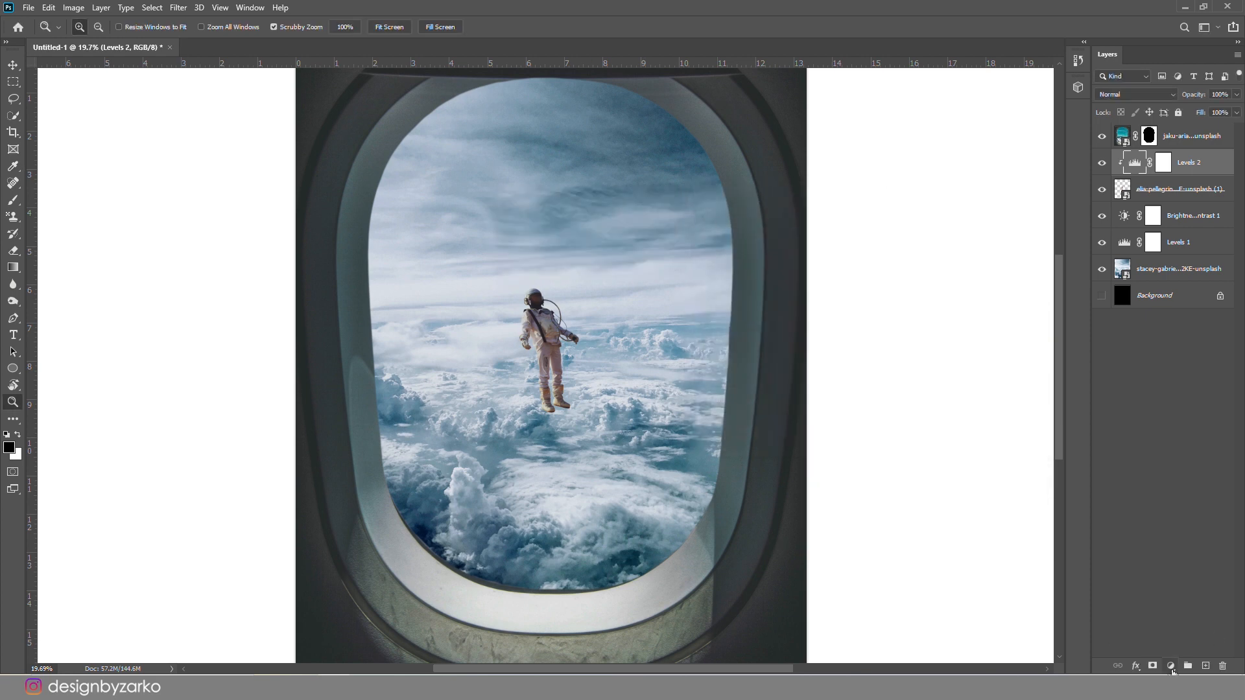
Add a Color Balance adjustment clipped to the astronaut, fine-tuning the yellow-blue balance and shifting the red balance toward cyan.
click(1171, 666)
click(1167, 570)
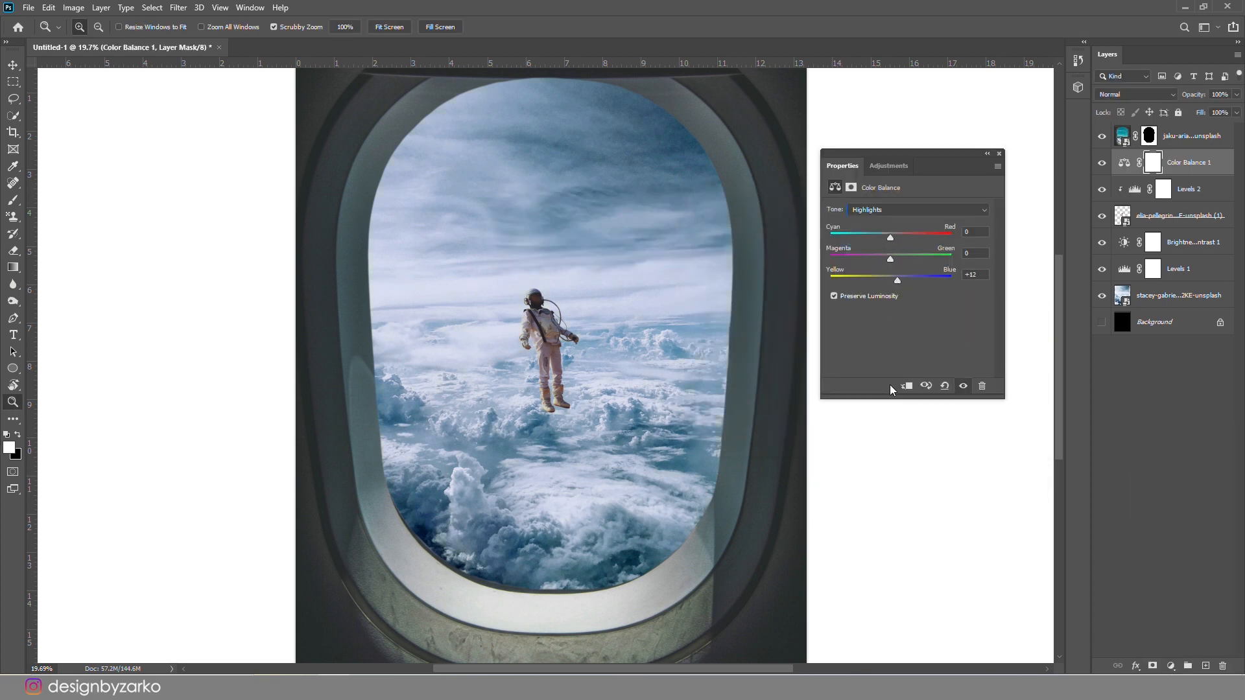
click(907, 387)
drag(904, 279, 896, 282)
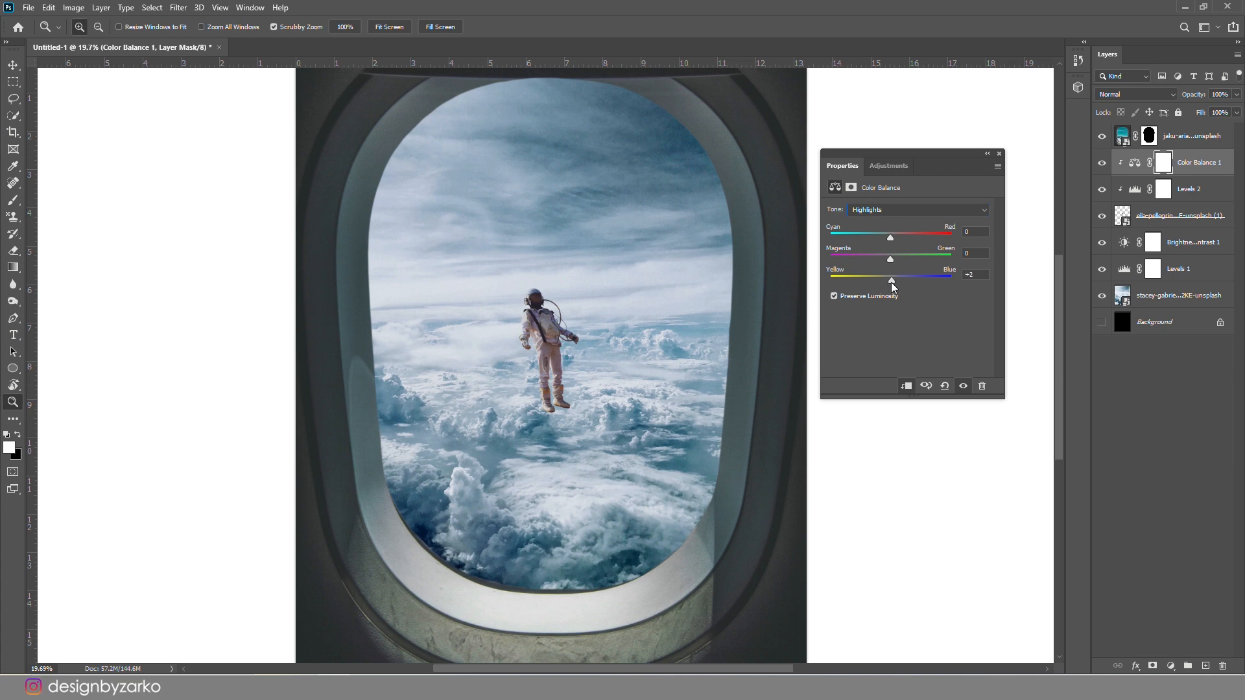
mouse_move(891, 285)
mouse_down()
mouse_move(874, 280)
mouse_move(900, 289)
mouse_up()
click(887, 287)
mouse_move(887, 240)
mouse_down()
mouse_move(899, 239)
mouse_move(872, 242)
mouse_up()
click(999, 153)
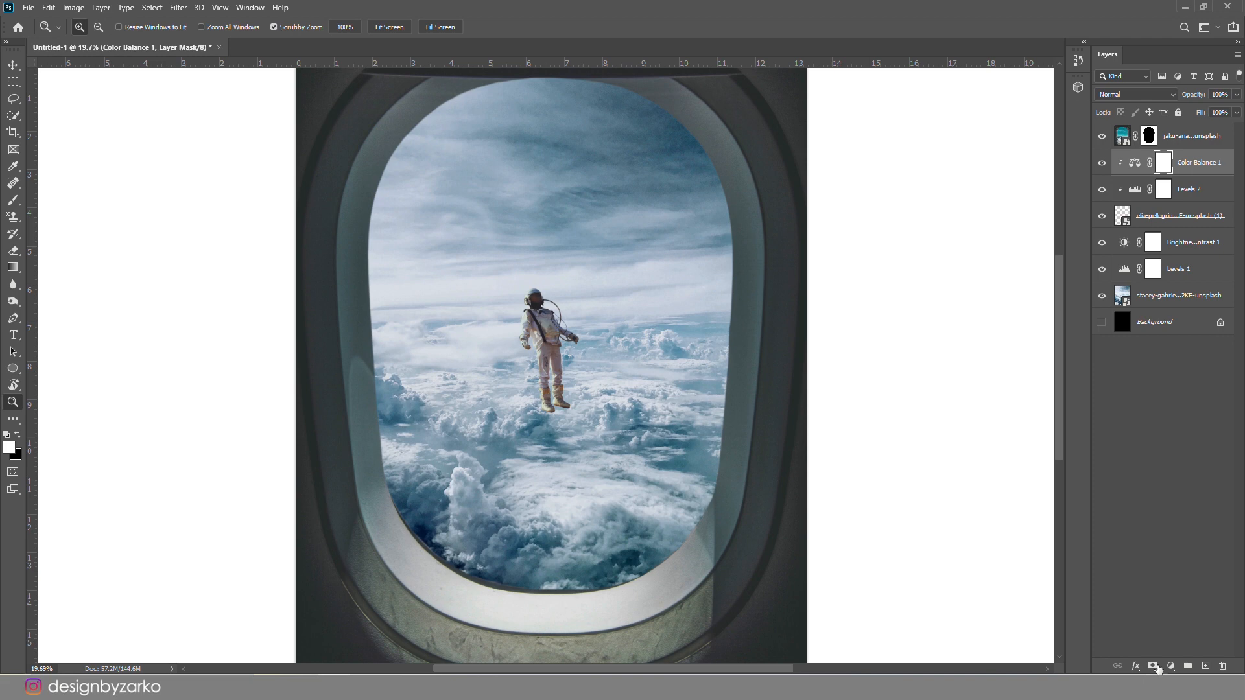
Add a Hue/Saturation adjustment clipped to the astronaut and strongly reduce the saturation of the Yellows and Reds.
click(1171, 666)
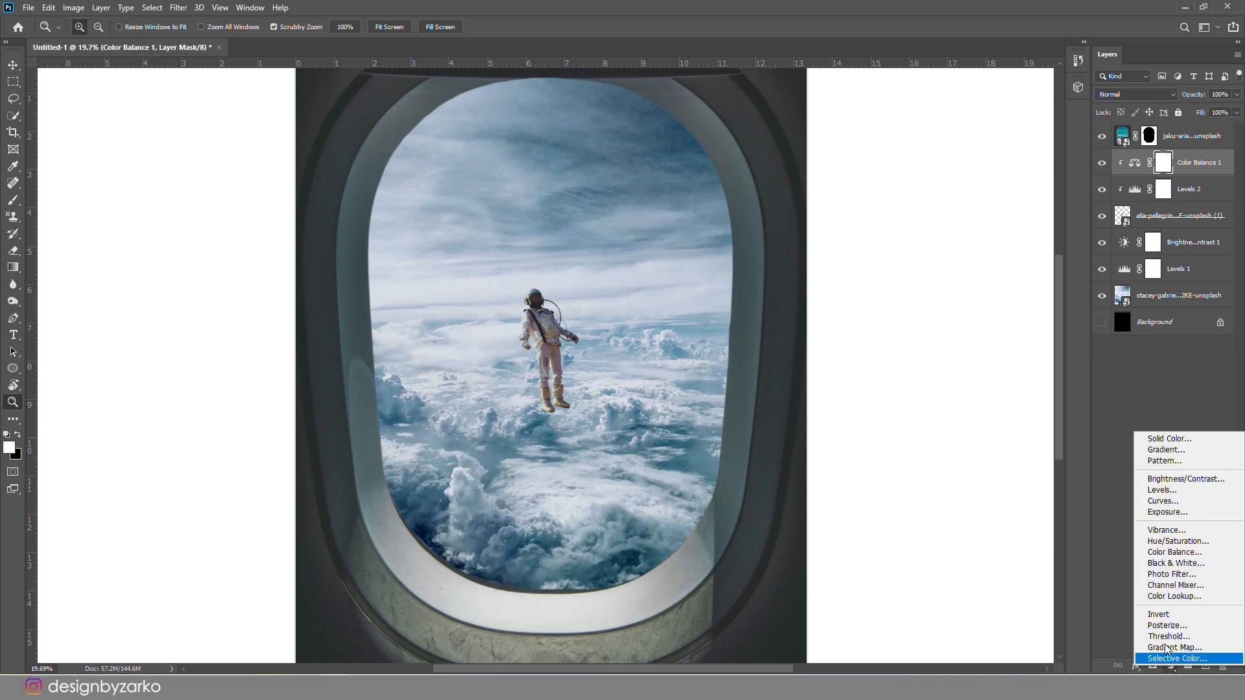
click(1179, 542)
click(904, 229)
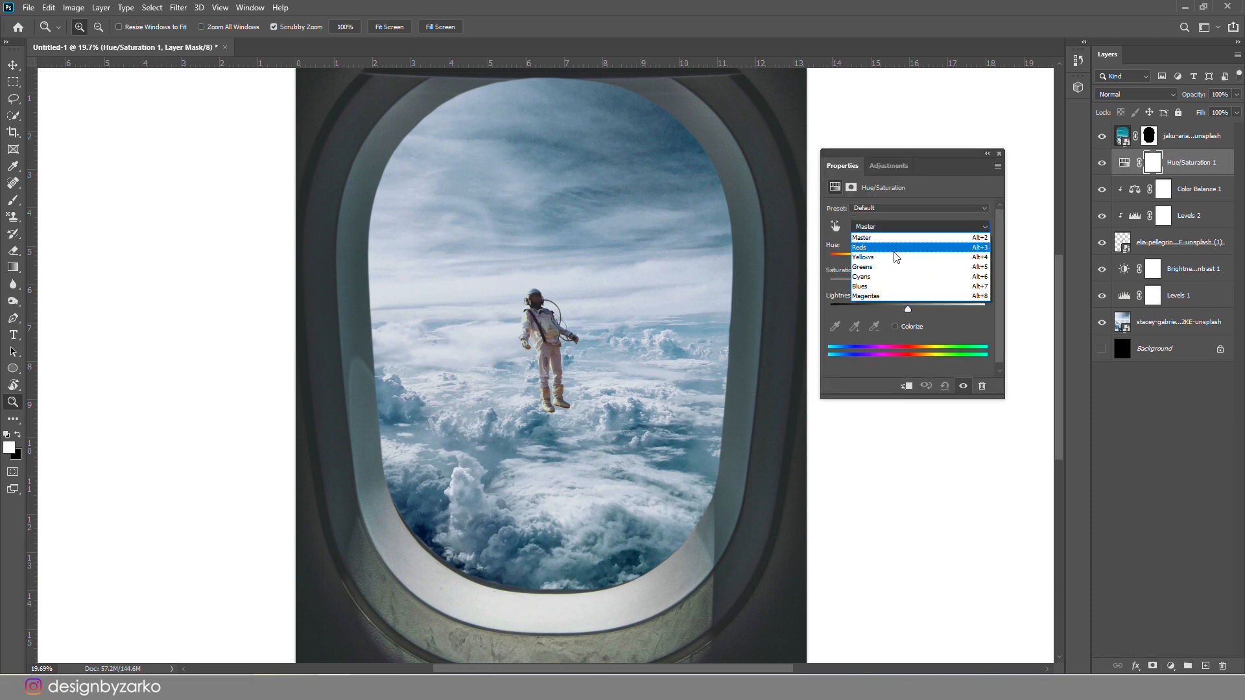
click(880, 258)
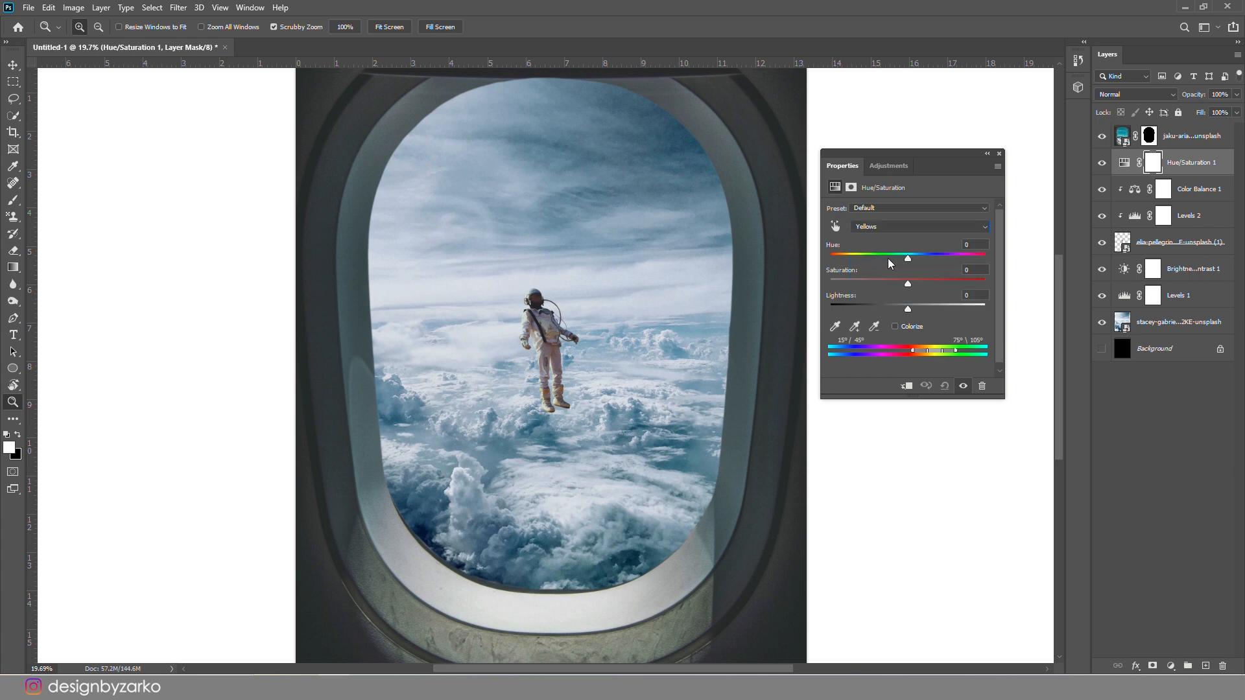
drag(906, 283, 772, 295)
click(888, 226)
click(885, 246)
drag(923, 284, 831, 281)
click(999, 153)
alt+click(1156, 182)
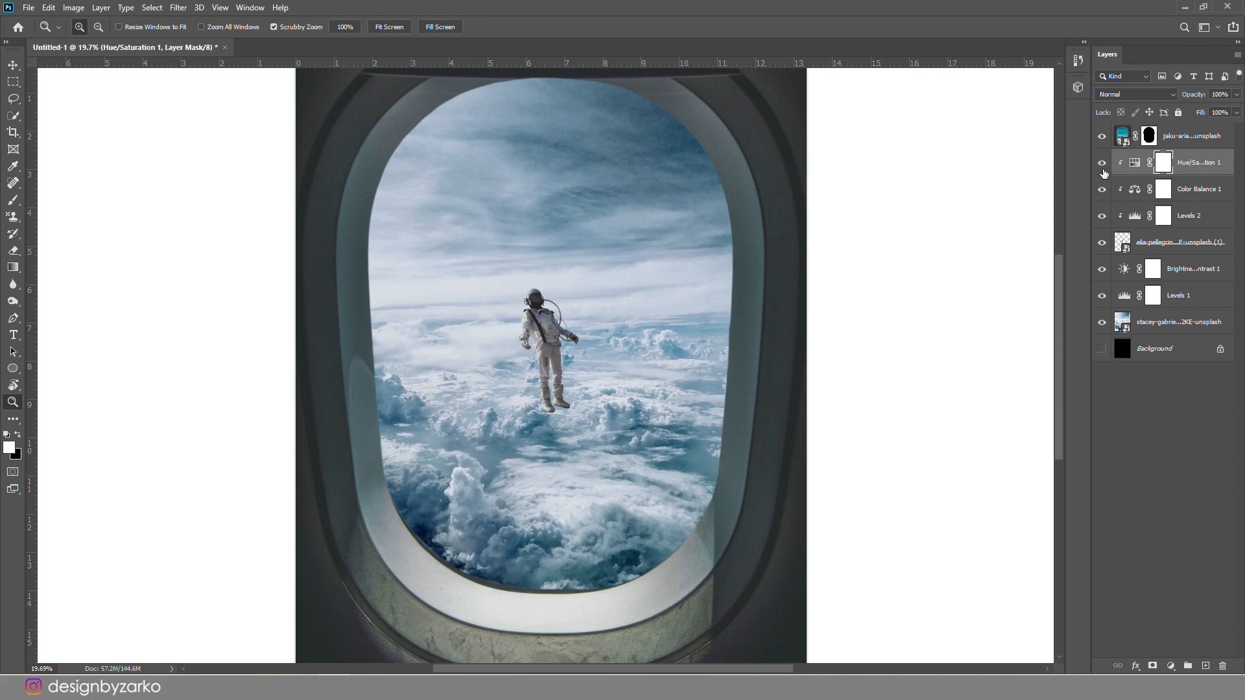
Place the spaceship image 5e50278126c28, scale it down, flip it horizontally, and tilt it beside the astronaut's head.
drag(583, 331, 549, 329)
key(ctrl+0)
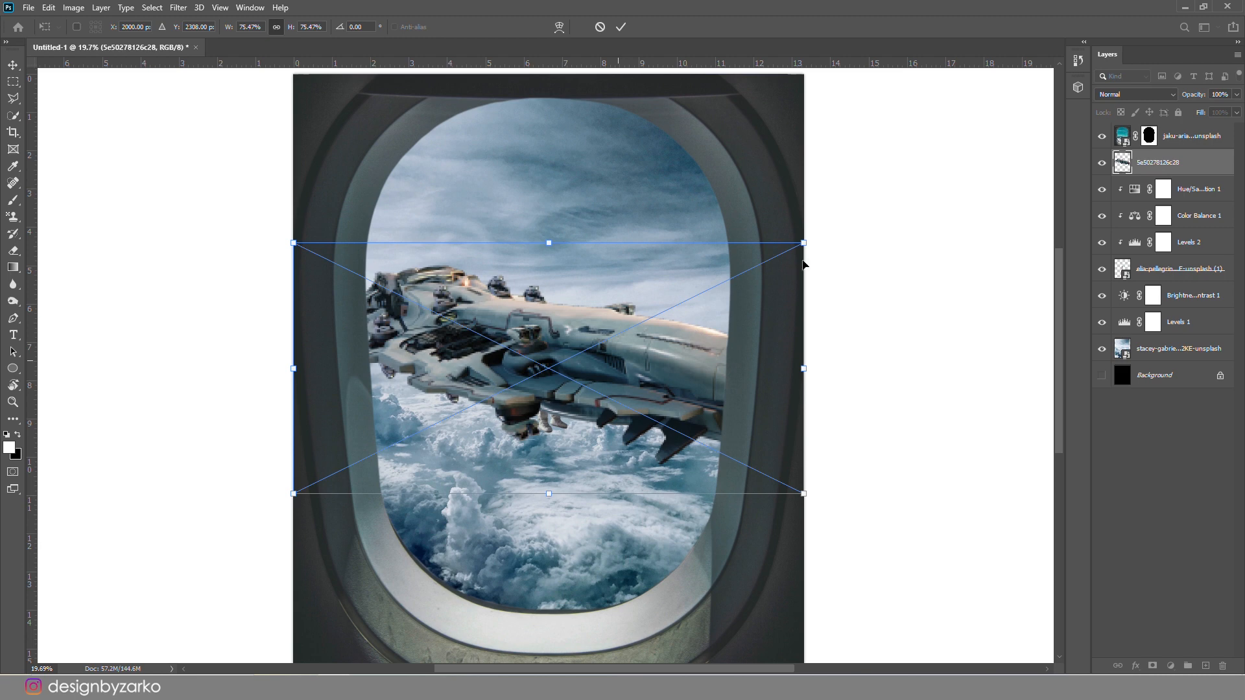
drag(806, 245, 632, 326)
right_click(480, 408)
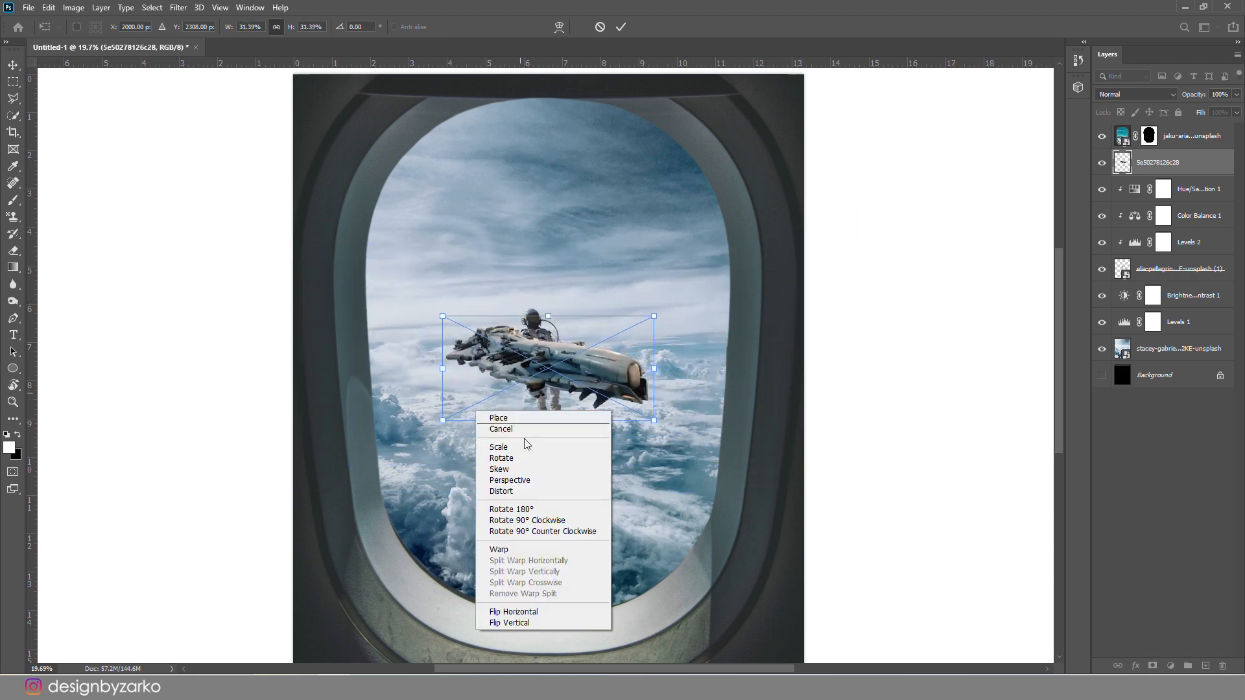
click(512, 611)
drag(584, 371, 615, 254)
drag(540, 295, 500, 326)
key(Return)
key(b)
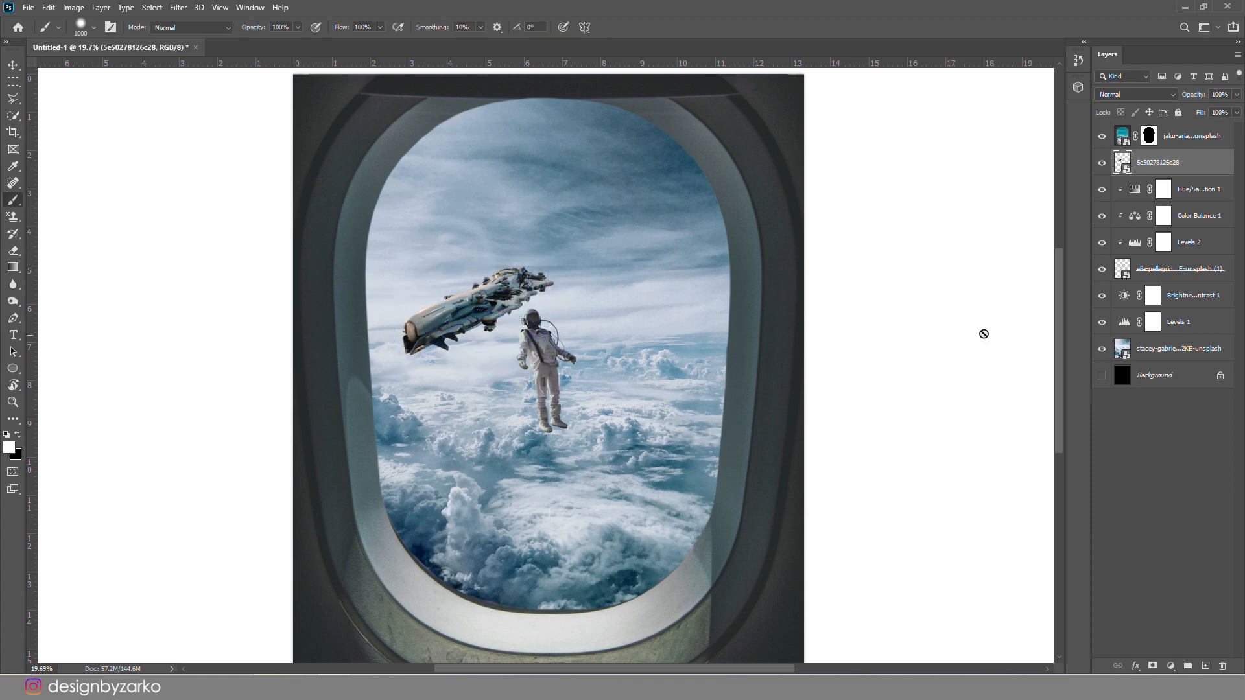
Move the spaceship layer below the astronaut and clip copies of the astronaut's Levels, Color Balance and Hue/Saturation adjustments to it.
drag(1158, 162, 1162, 288)
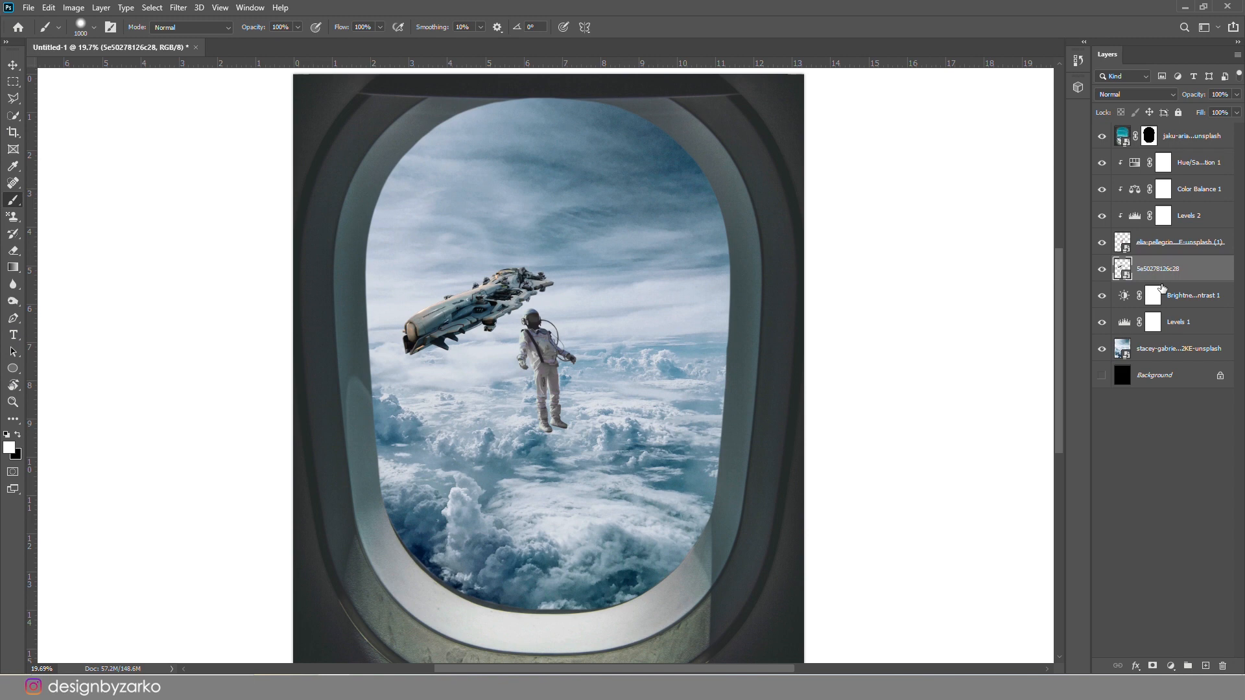
click(1162, 208)
shift+click(1185, 166)
click(1102, 218)
key(ctrl+j)
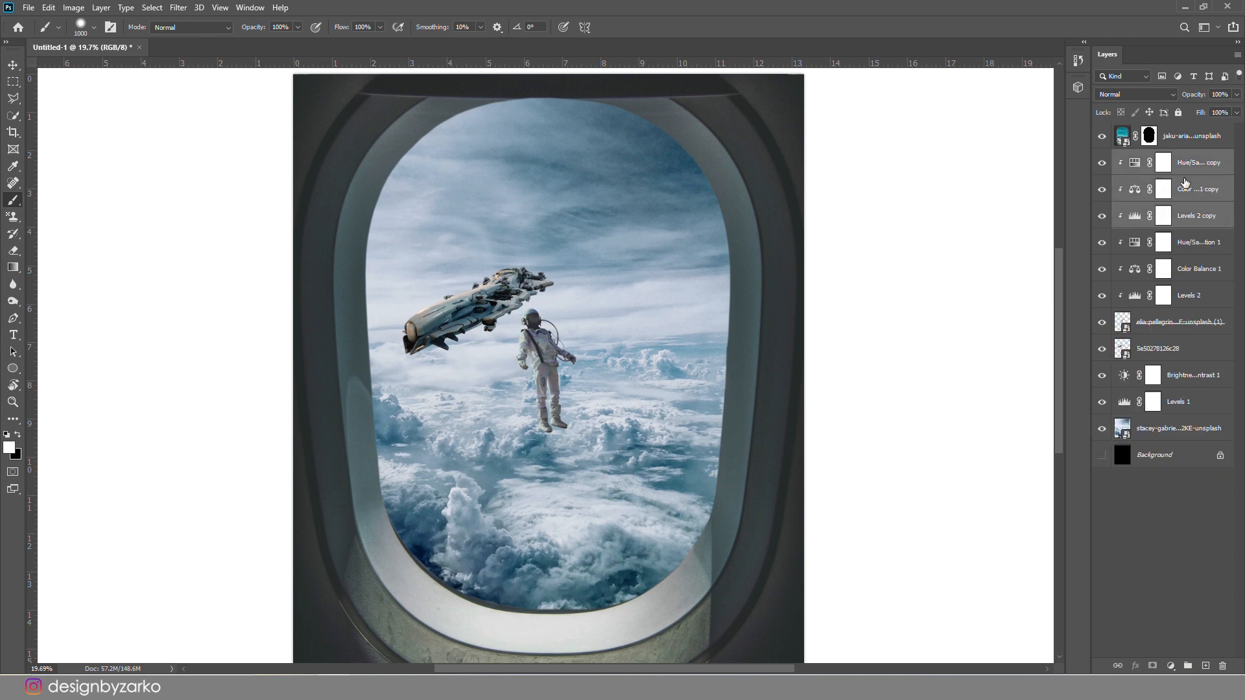
drag(1184, 188, 1177, 333)
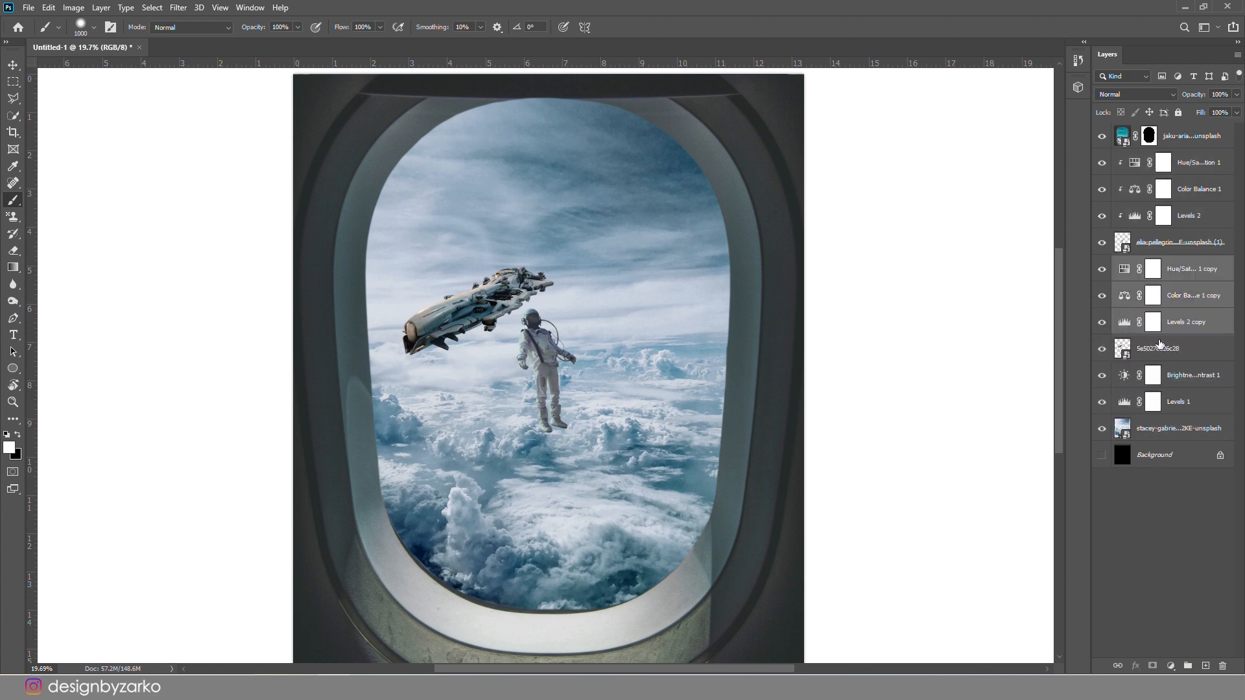
right_click(1177, 310)
click(1070, 374)
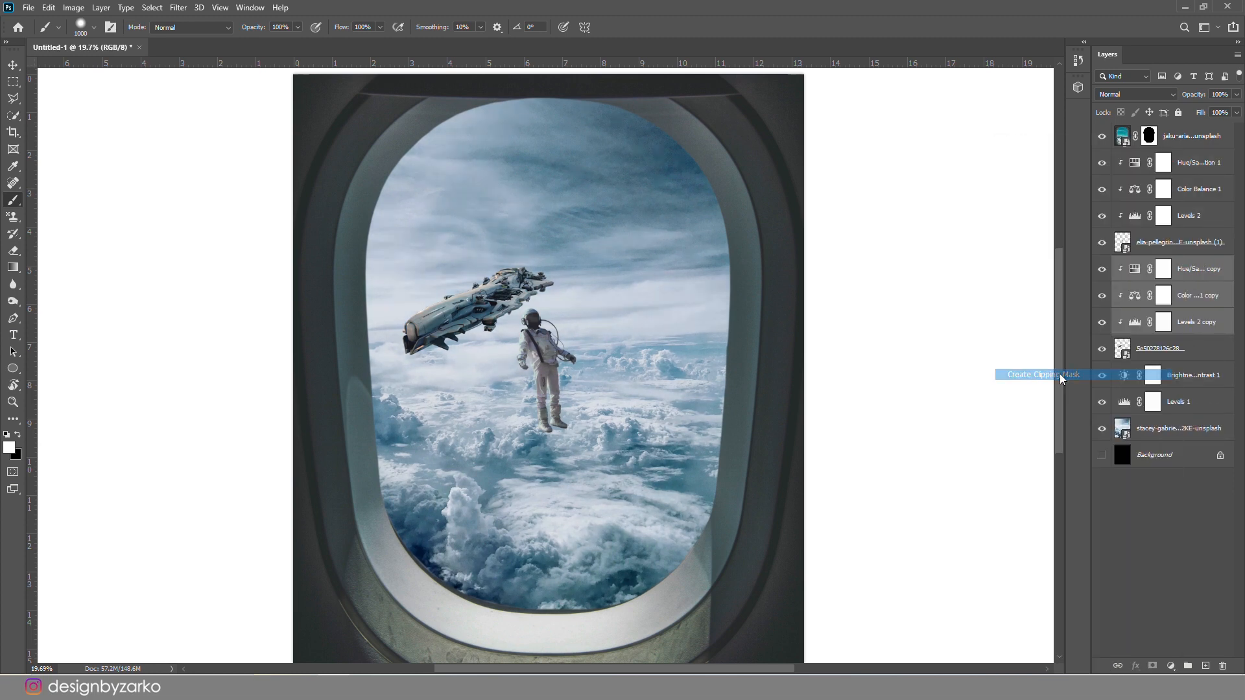
click(1100, 323)
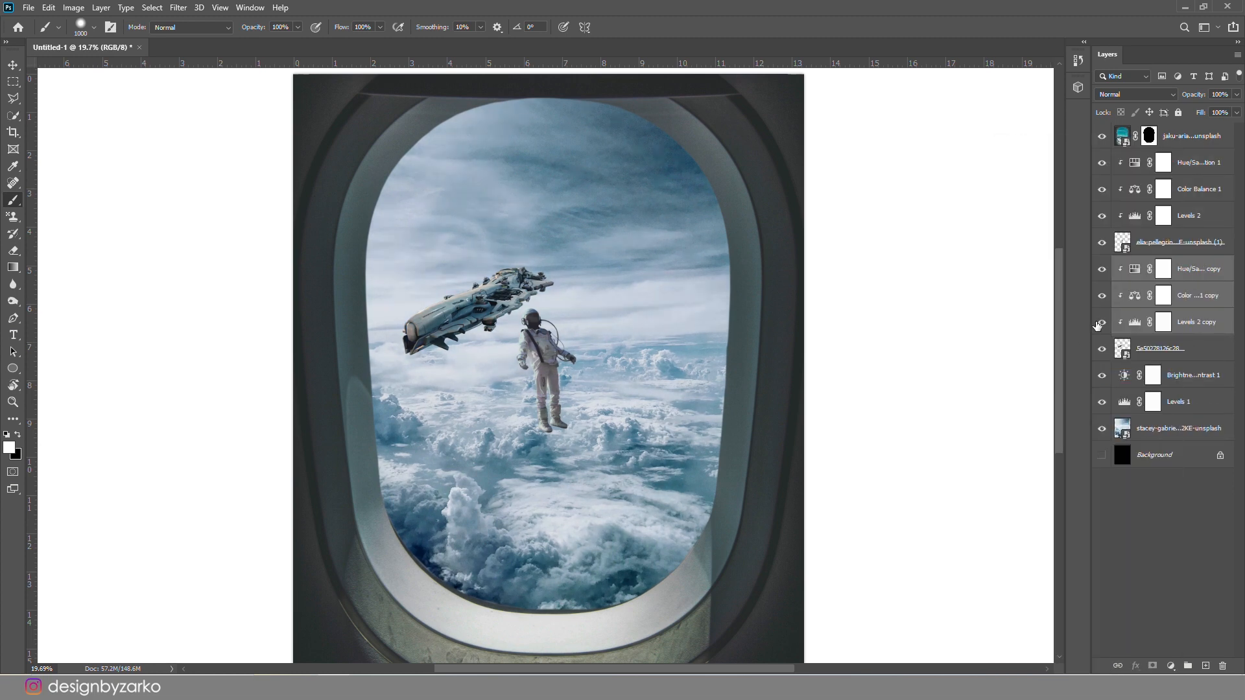
click(1100, 296)
click(1100, 295)
Raise the output black level in the spaceship's Levels adjustment to fade its dark tones into the haze.
key(z)
drag(422, 297, 505, 279)
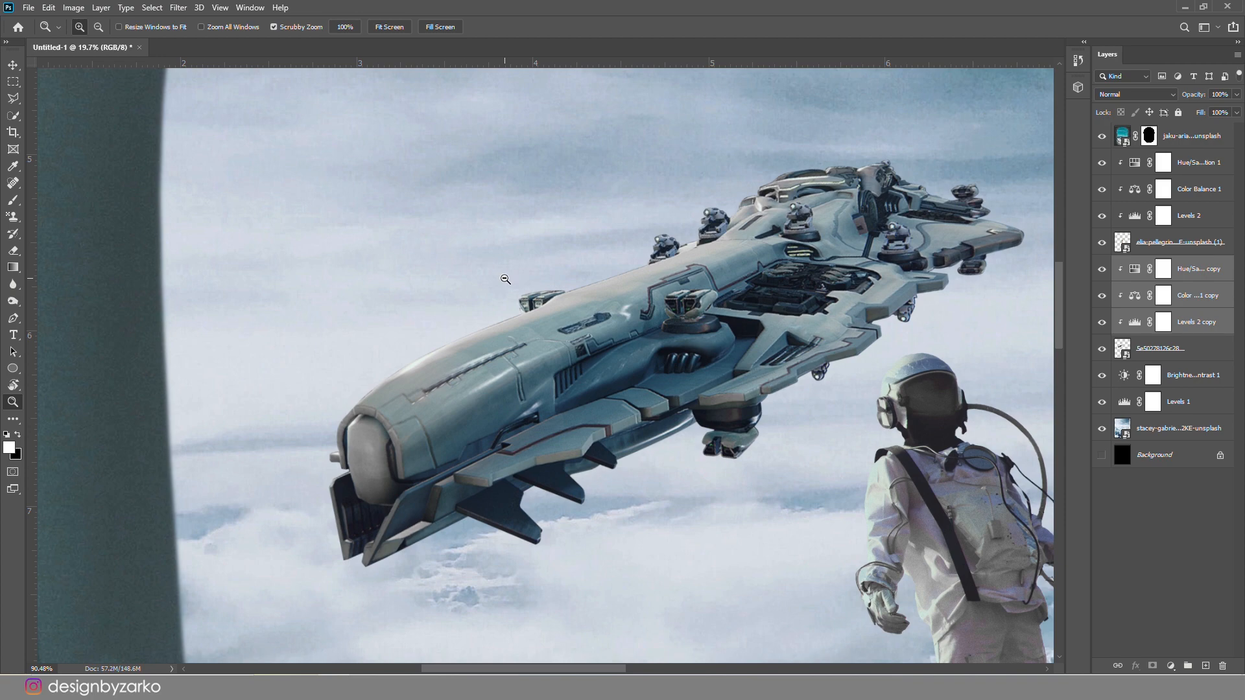
drag(504, 279, 439, 285)
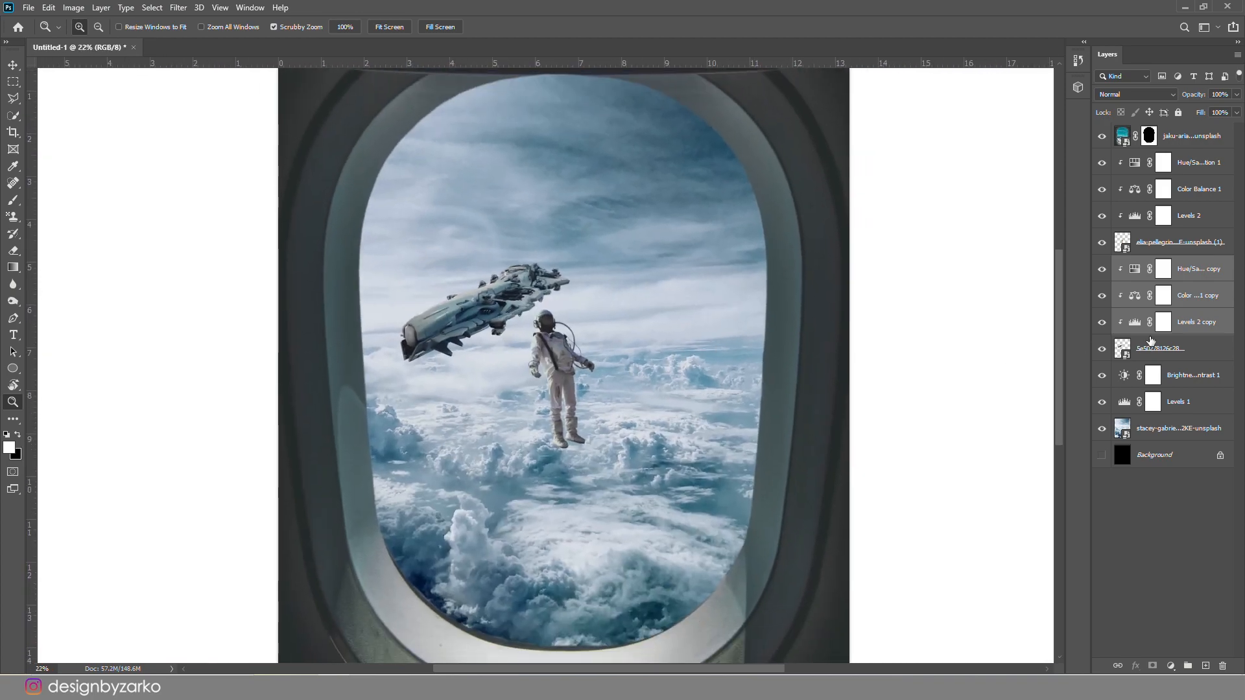
double_click(1134, 322)
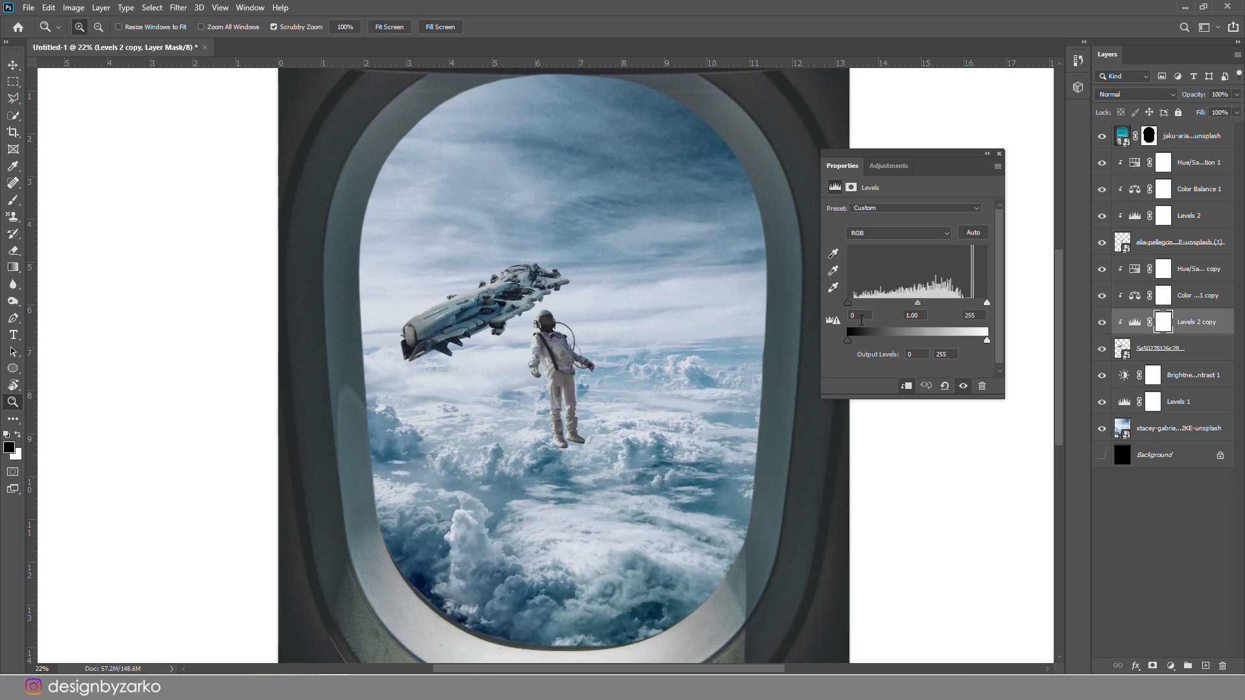
mouse_move(848, 303)
mouse_down()
mouse_move(880, 304)
mouse_move(849, 303)
mouse_up()
drag(857, 340, 870, 343)
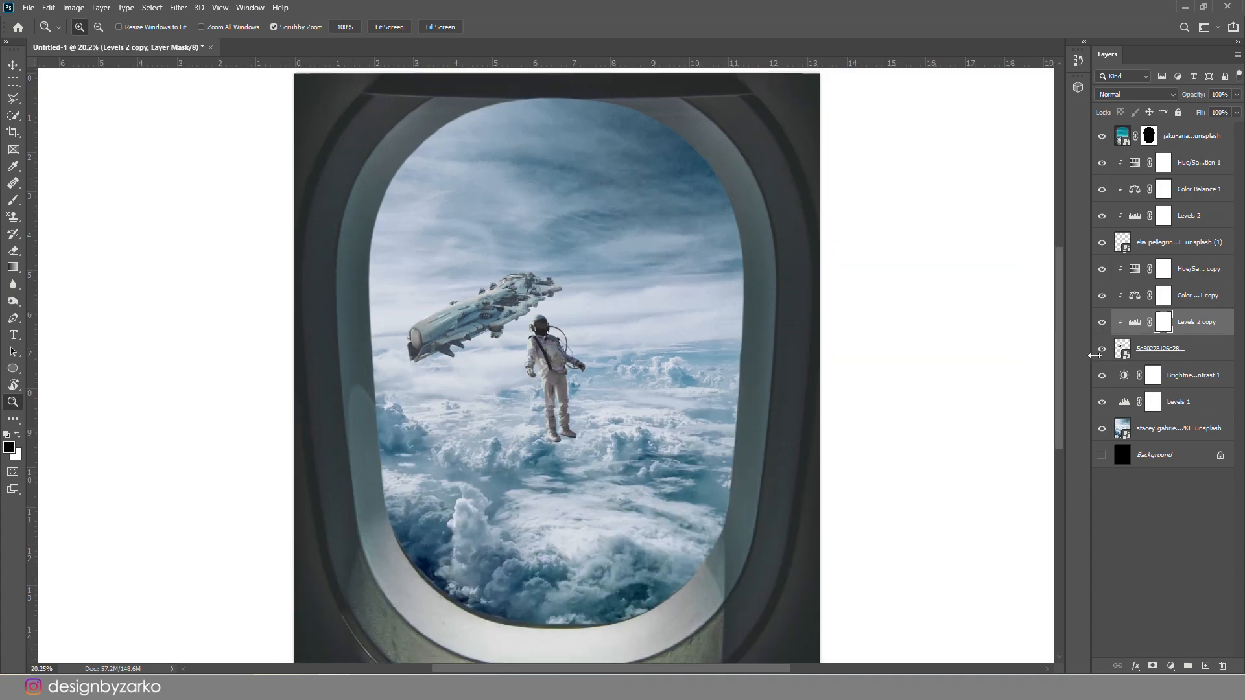
Start a Field Blur on the clouds image and add a pin in the lower clouds with reduced blur.
click(1102, 429)
click(178, 7)
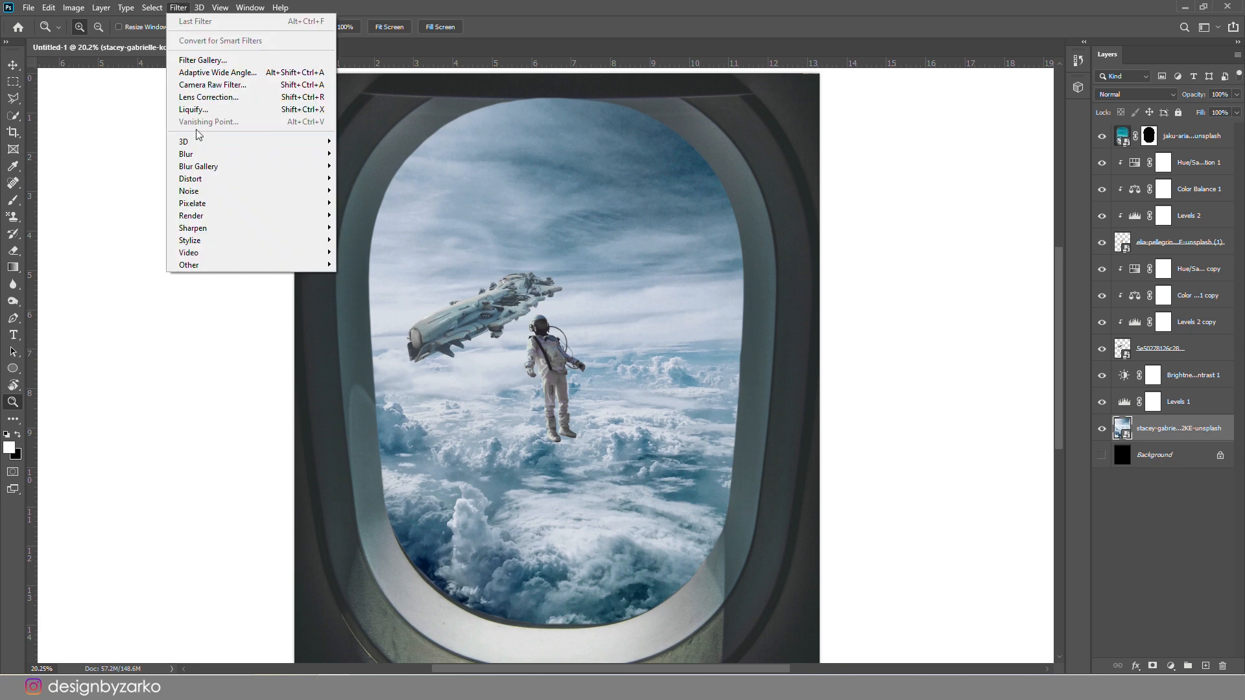
mouse_move(289, 169)
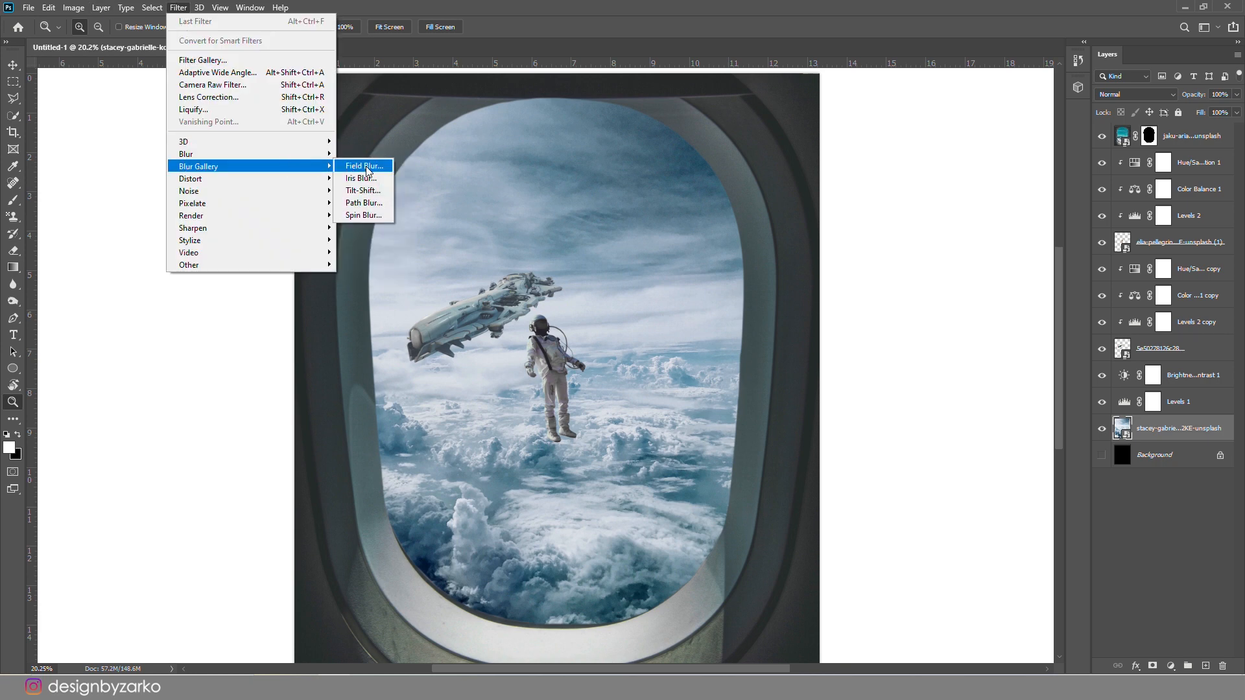
click(364, 167)
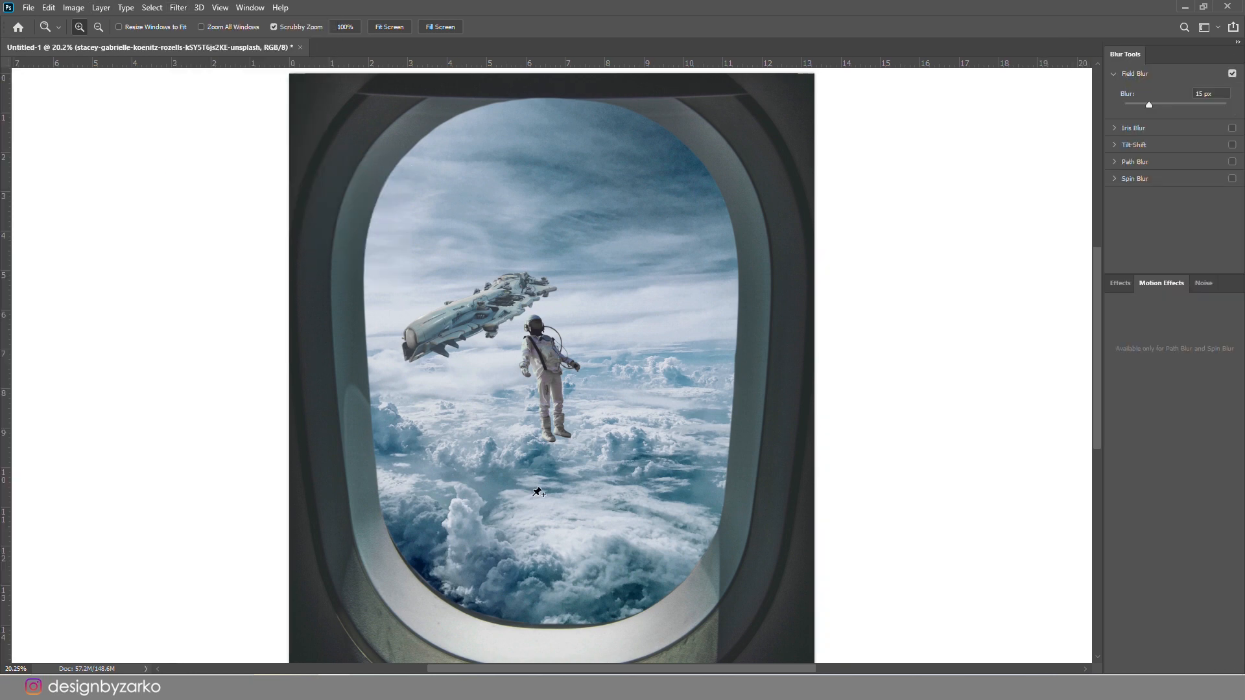
click(550, 542)
click(553, 401)
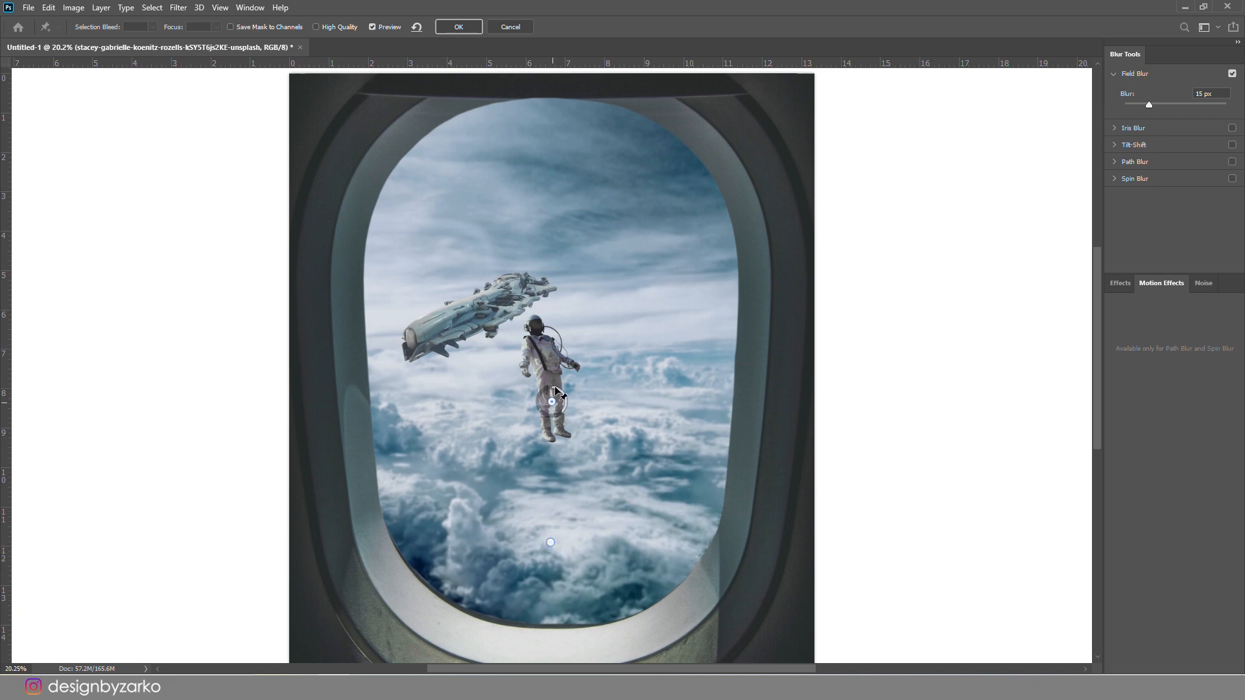
click(559, 544)
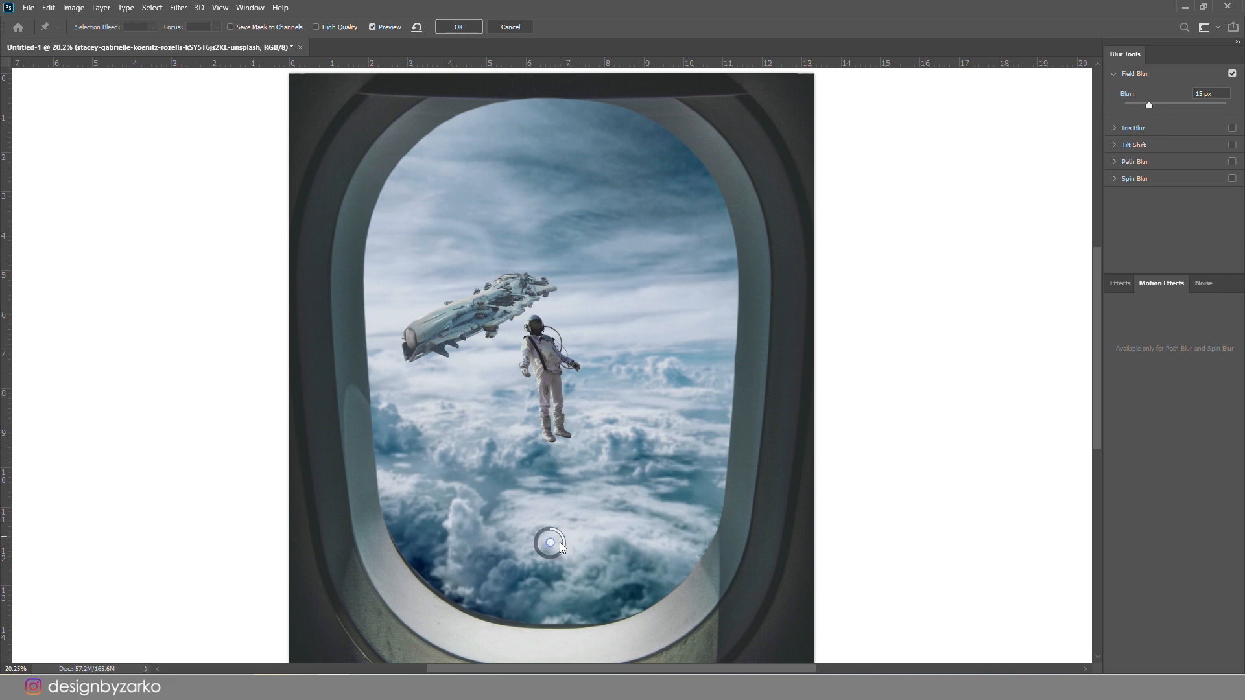
drag(561, 553, 553, 529)
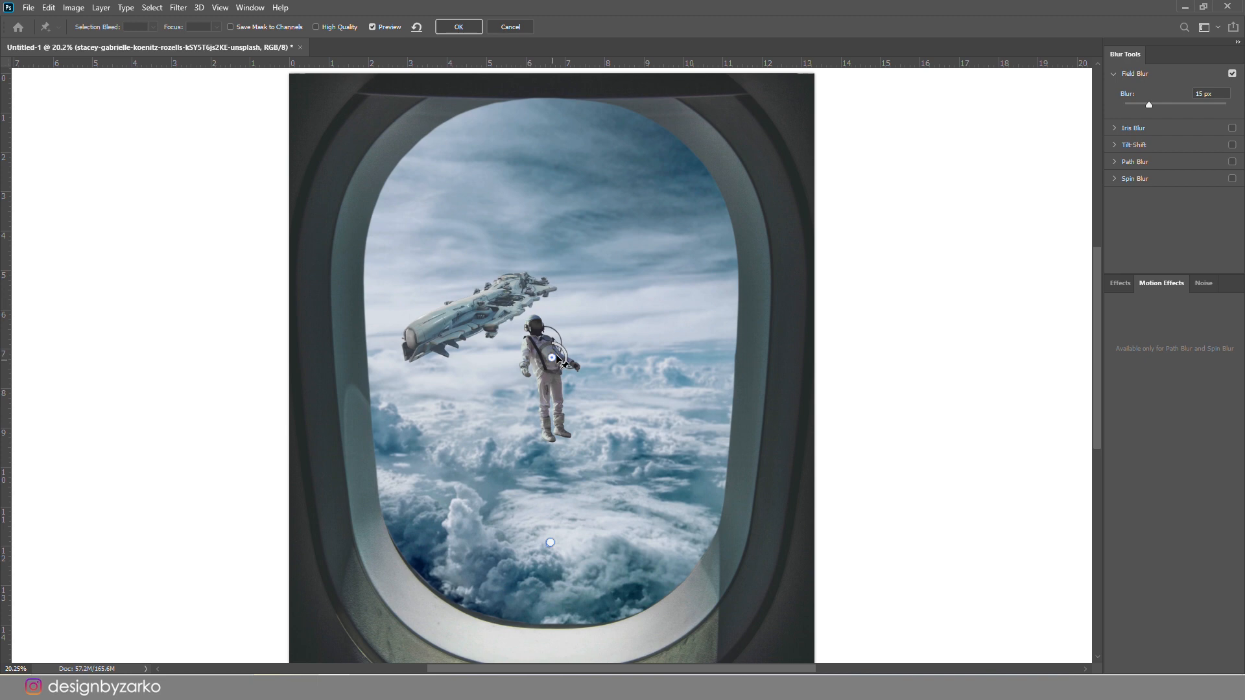
Add a Field Blur pin with 0 px blur at the top of the sky and position blur pins on both sides of the astronaut.
click(597, 214)
drag(597, 214, 579, 370)
click(553, 136)
drag(556, 142, 554, 122)
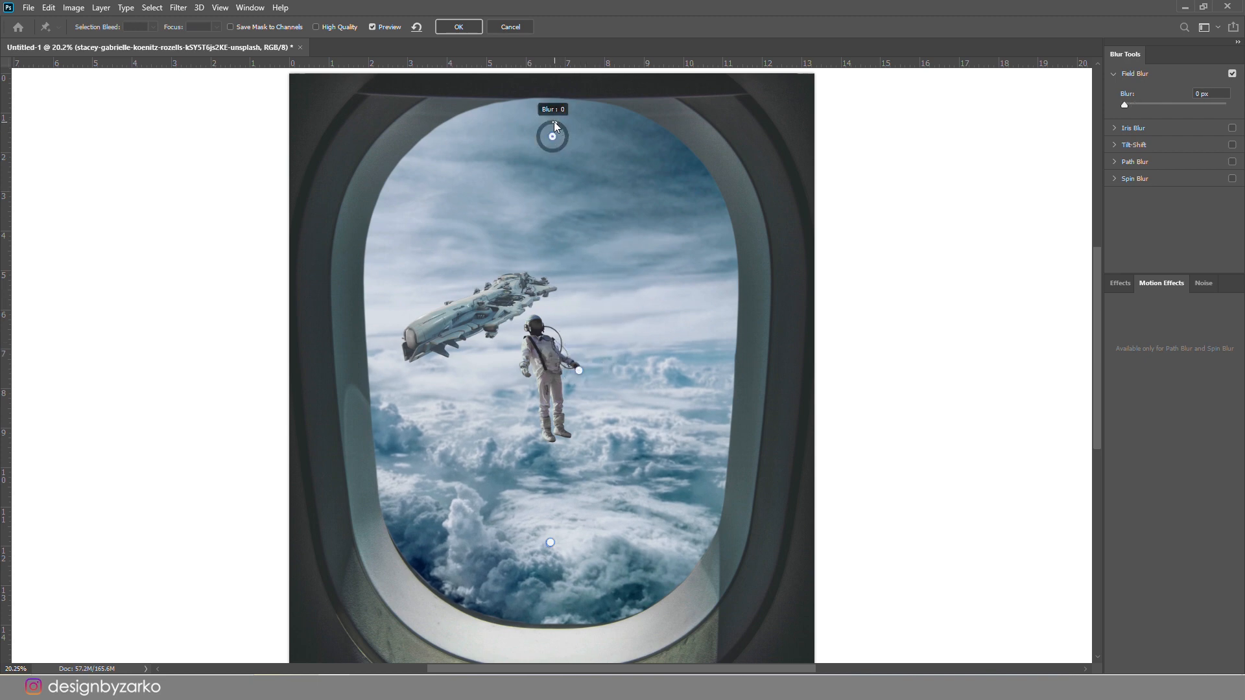
drag(579, 370, 659, 370)
click(435, 382)
drag(436, 384, 436, 372)
Move the lower blur pin to the bottom-left clouds and add a pin of about 3 px blur in the bottom-right clouds.
click(550, 542)
mouse_move(559, 536)
mouse_down()
mouse_move(542, 553)
mouse_move(558, 548)
mouse_move(547, 533)
mouse_up()
click(450, 558)
click(562, 527)
drag(564, 533, 570, 515)
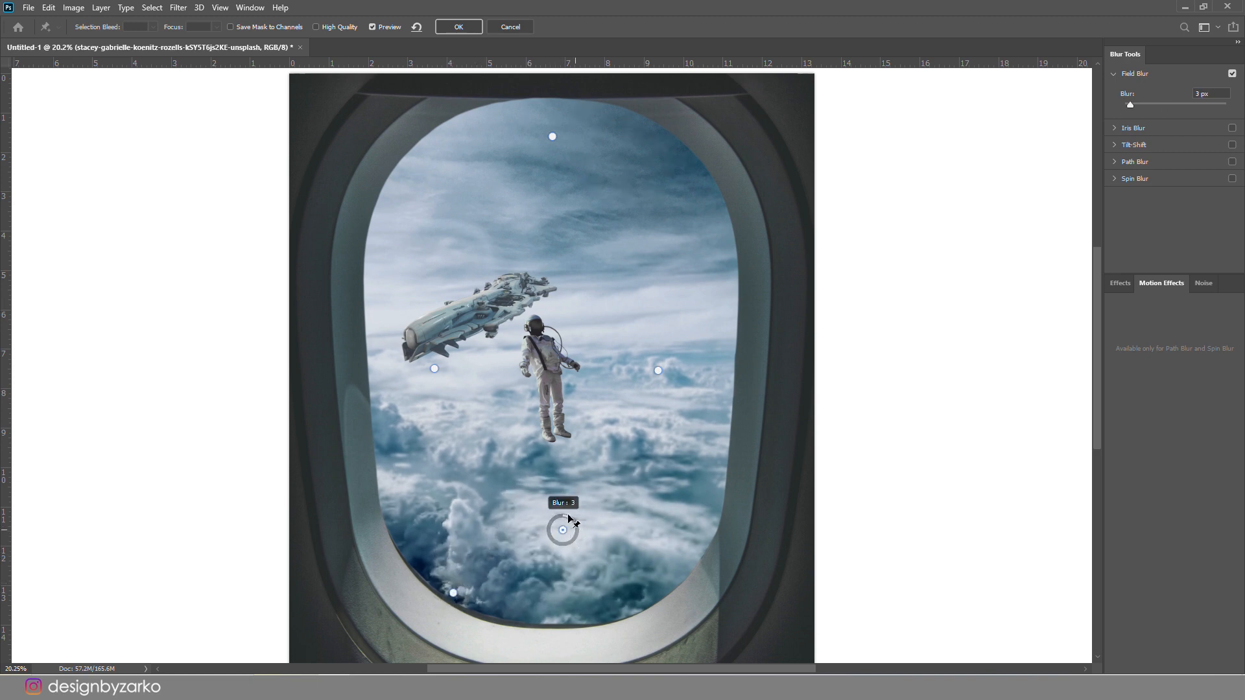
drag(584, 543, 666, 597)
Shift the top and side blur pins slightly lower and apply the Field Blur to the clouds.
click(552, 137)
drag(552, 136, 551, 181)
drag(658, 370, 660, 393)
drag(434, 369, 435, 386)
click(650, 583)
mouse_move(650, 583)
mouse_down()
mouse_move(651, 568)
mouse_move(649, 591)
mouse_up()
click(442, 27)
Apply a Field Blur to the spaceship layer with High Quality enabled.
click(178, 7)
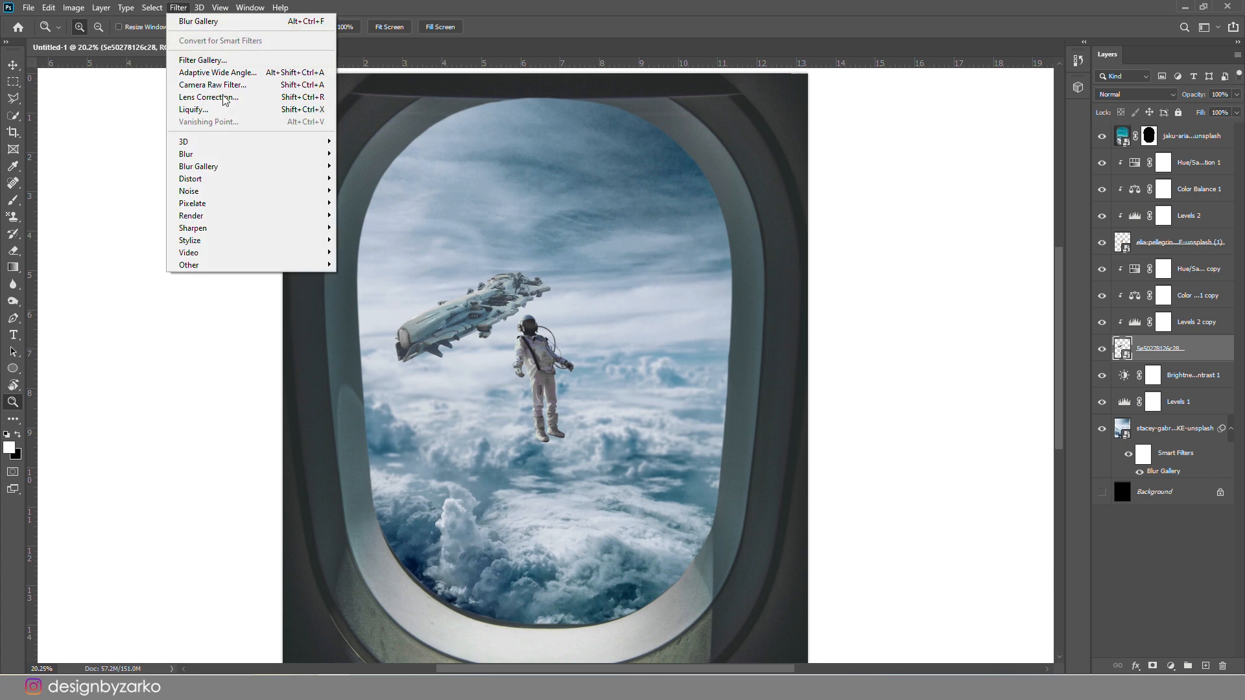
click(360, 166)
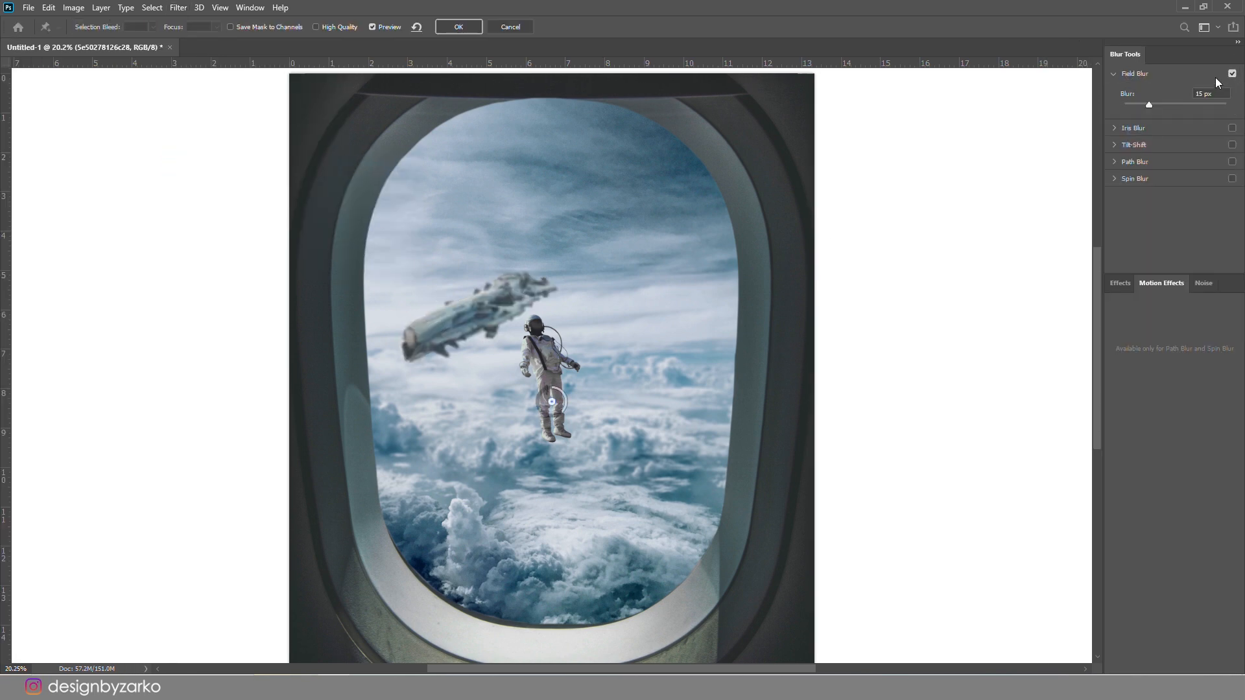
click(316, 26)
click(458, 26)
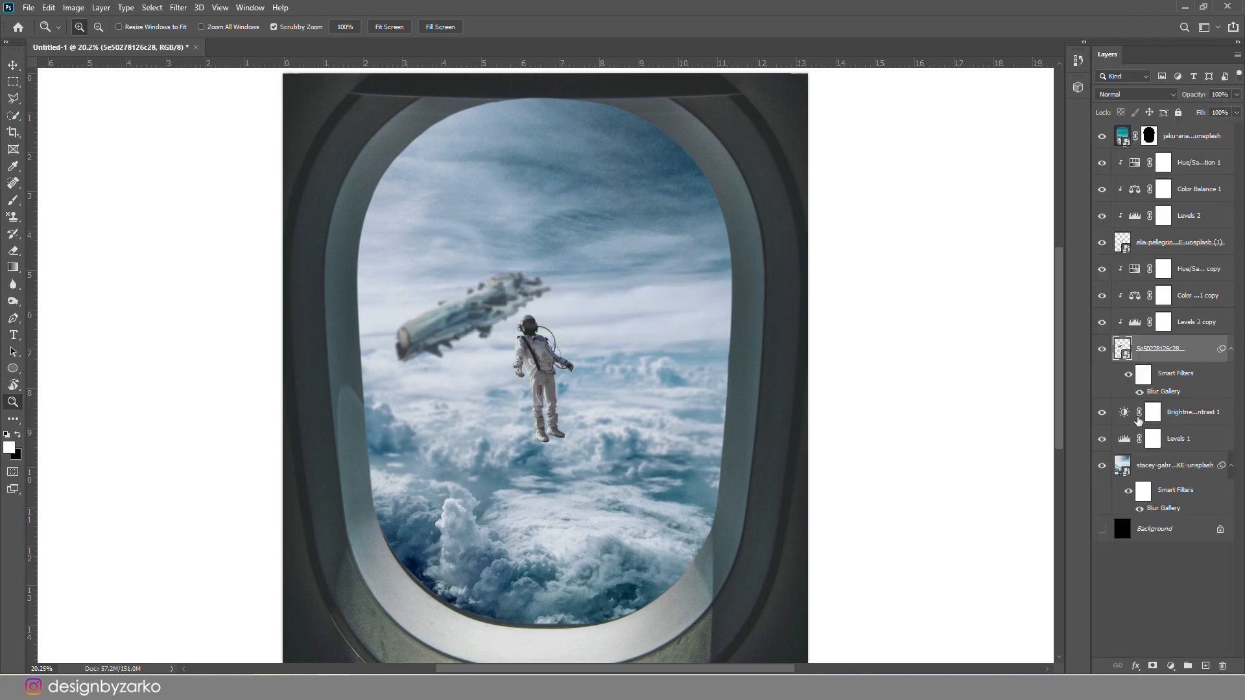
Re-edit the clouds layer's Field Blur and raise its top pin closer to the window's upper edge.
click(1151, 465)
double_click(1163, 508)
drag(552, 168, 552, 138)
click(457, 29)
drag(531, 386, 603, 386)
key(ctrl+0)
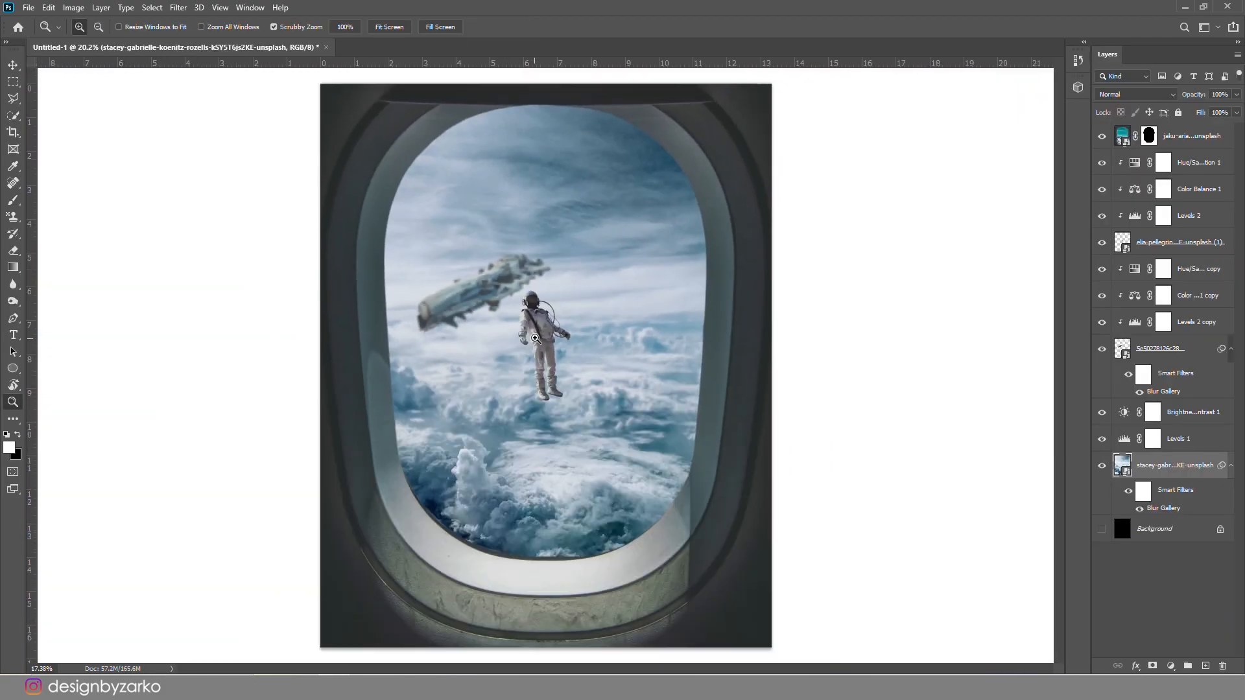
Add a Levels adjustment clipped to the airplane window frame layer.
click(1185, 150)
alt+click(1101, 136)
alt+click(1101, 136)
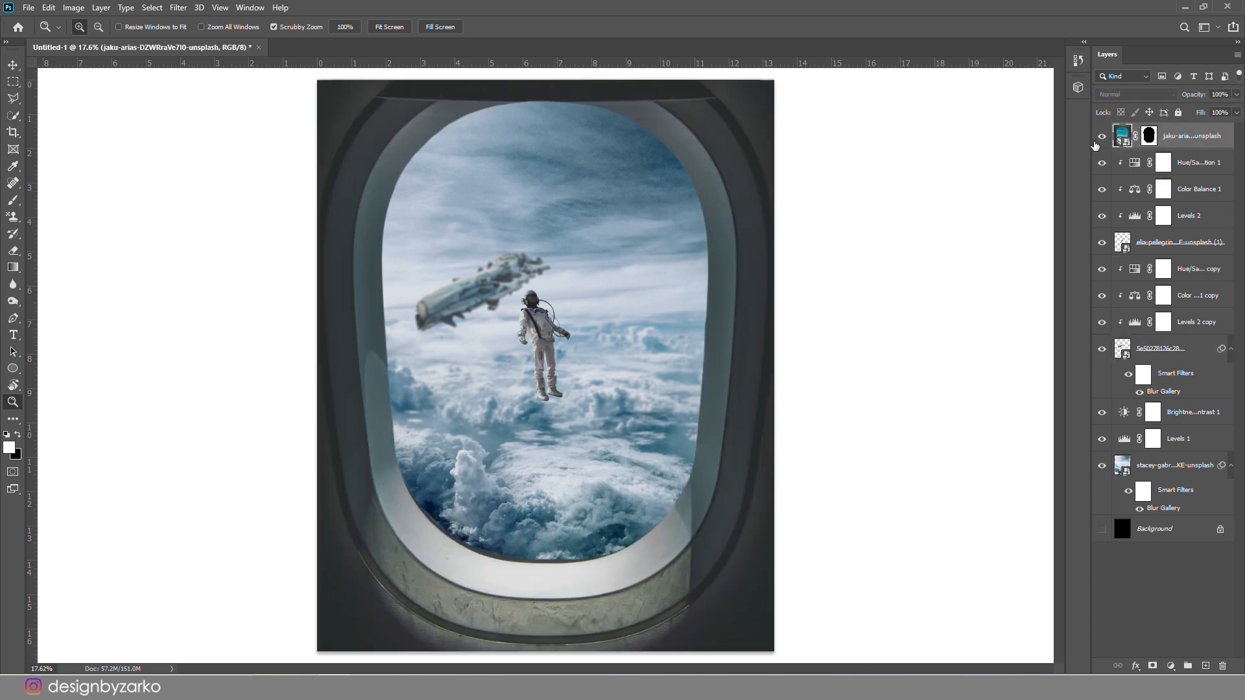
click(1171, 666)
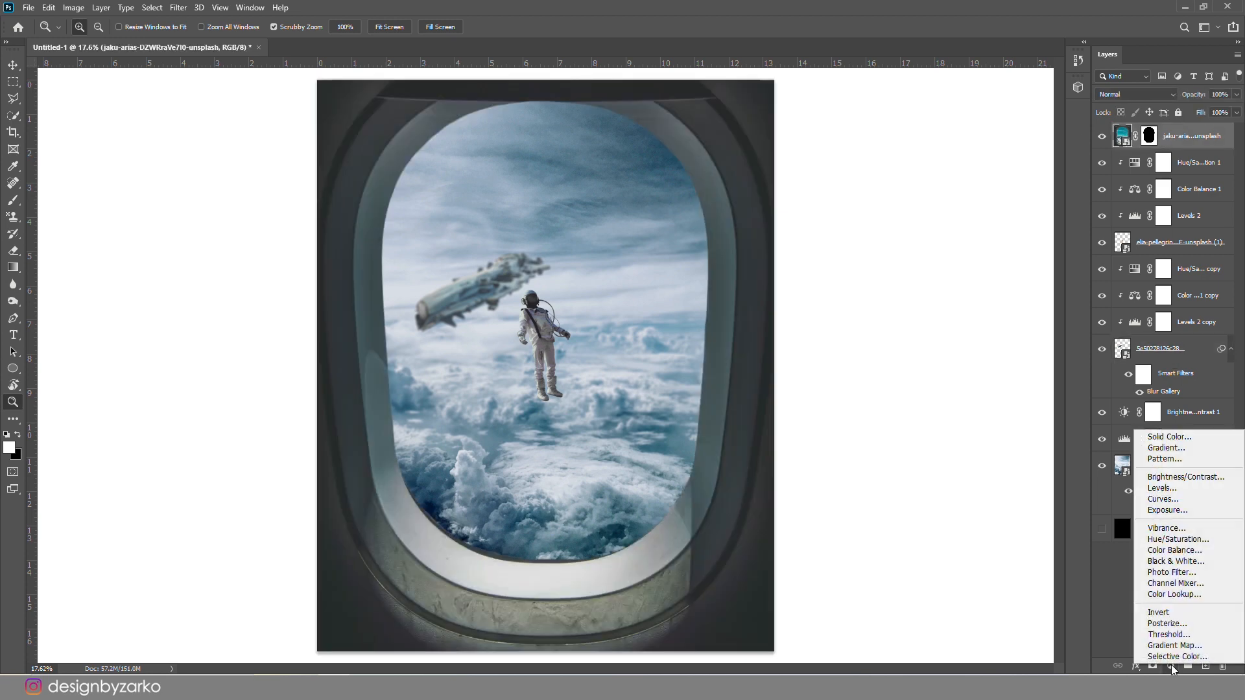
click(1172, 494)
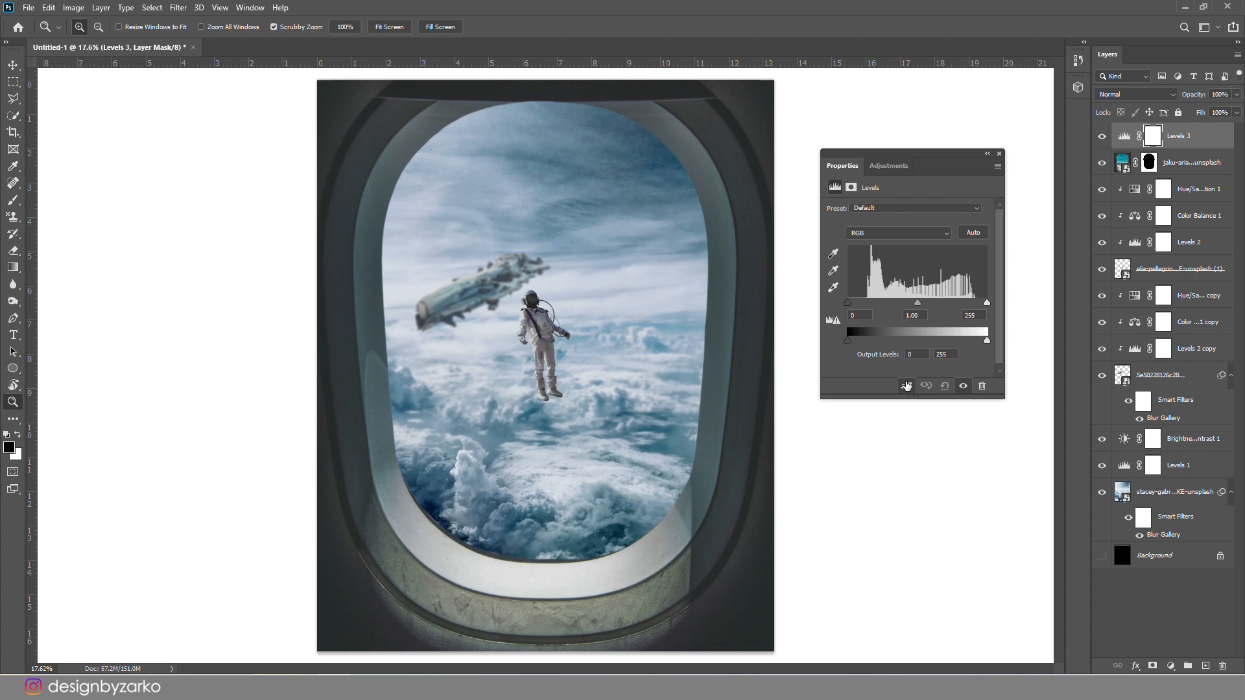
key(ctrl+alt+g)
Darken the window frame with Levels input black 23, midtones 1.21 and output levels 7 to 144, and compare before and after.
drag(858, 305, 915, 303)
drag(987, 340, 926, 344)
drag(846, 340, 851, 341)
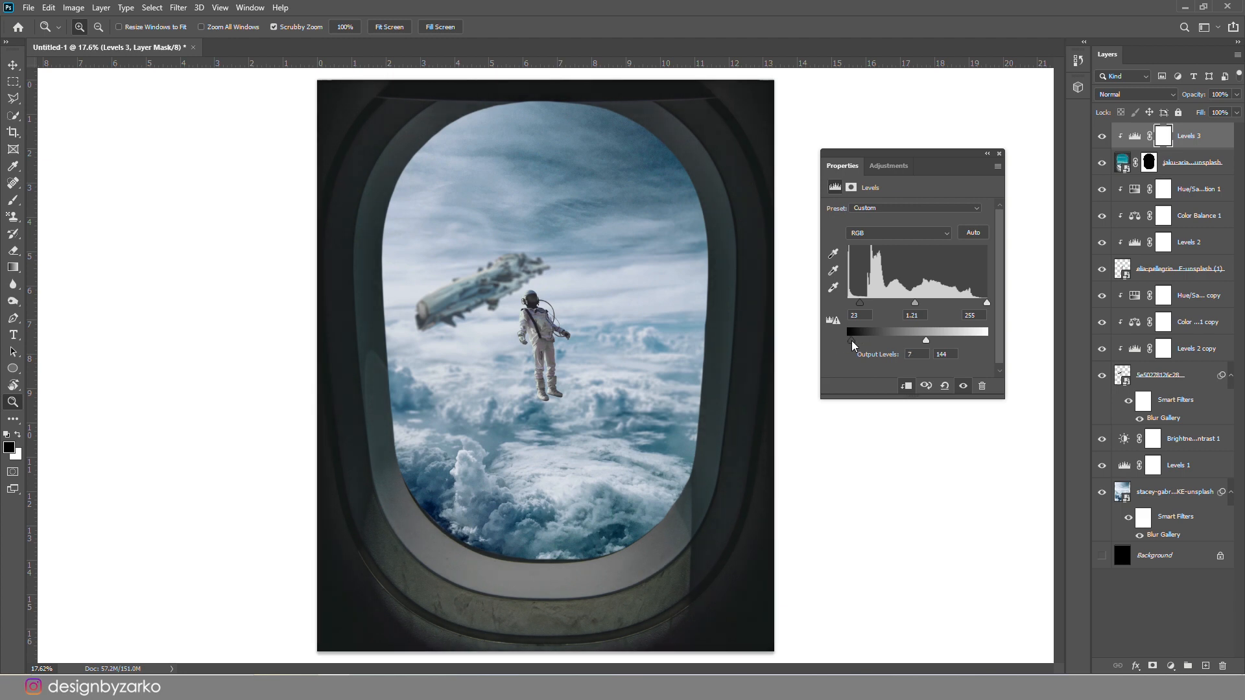
click(999, 153)
click(1101, 136)
click(1101, 136)
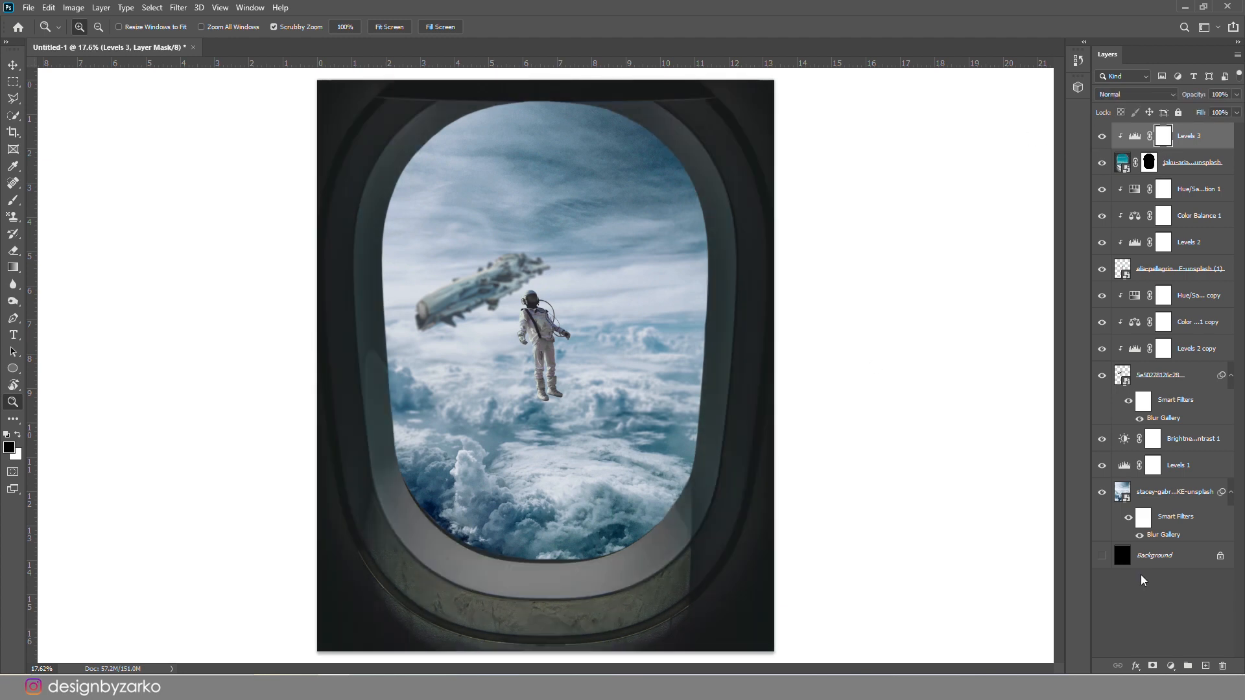
Add a white-to-transparent radial Gradient Fill layer and move it below the window frame layer.
click(1188, 169)
click(1170, 666)
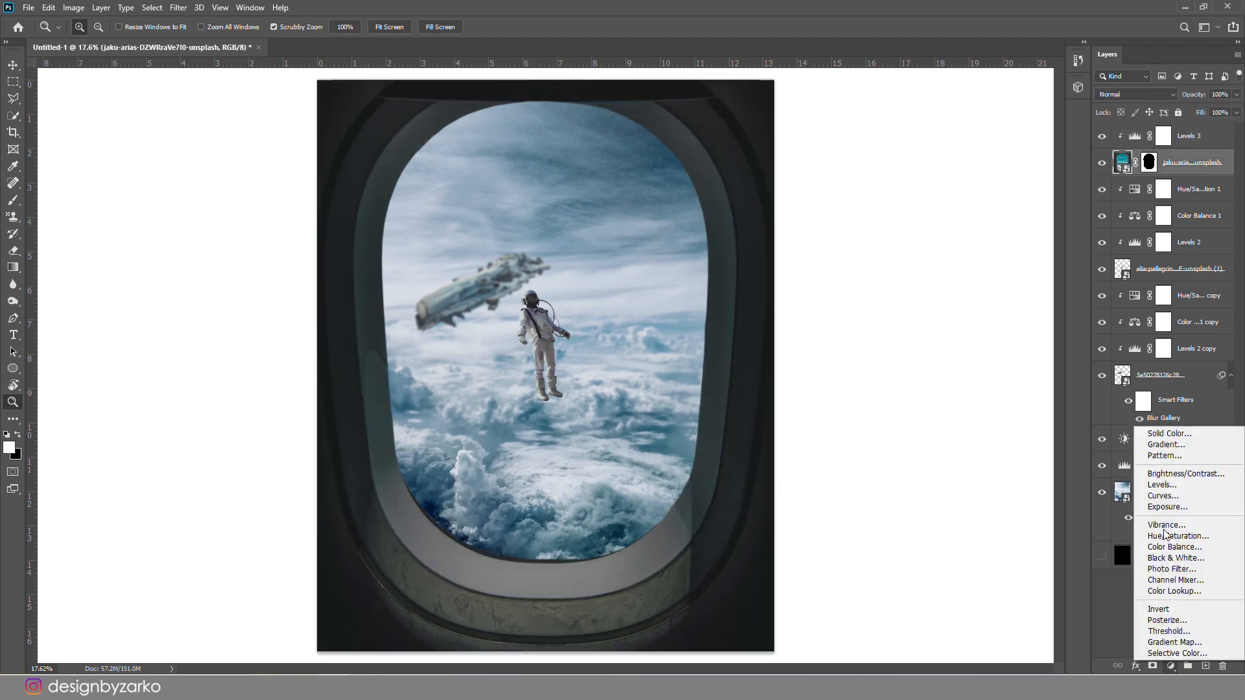
click(1158, 445)
click(875, 245)
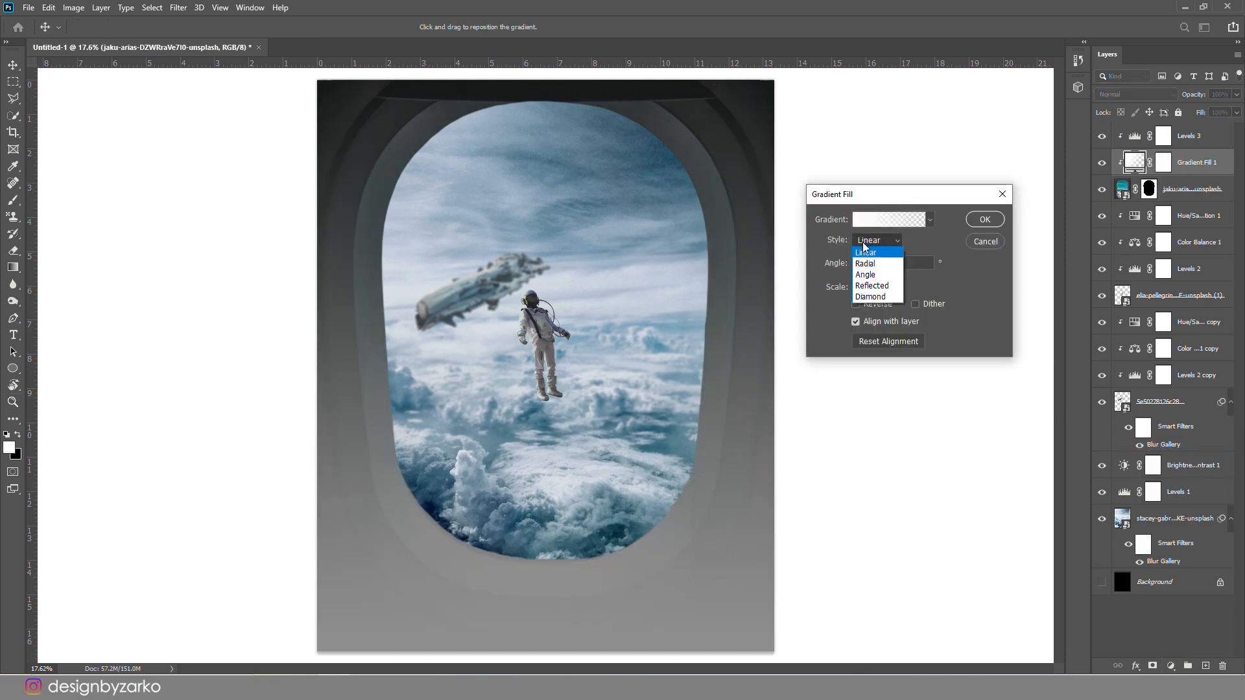
click(866, 264)
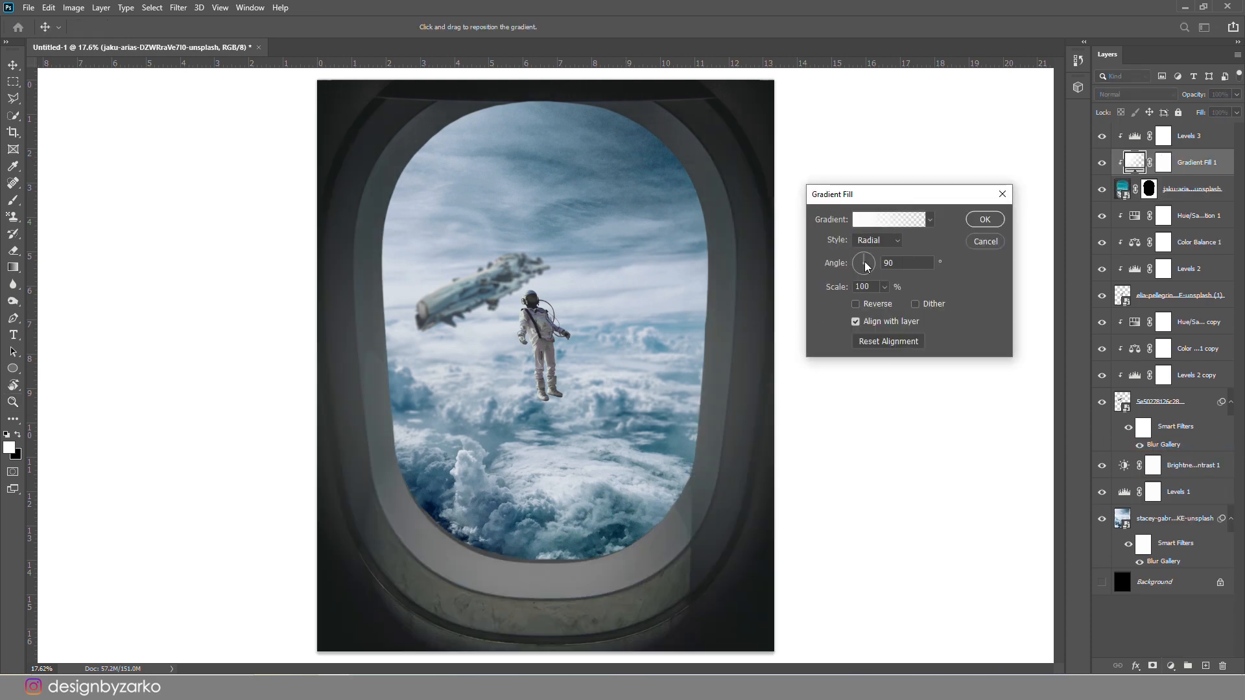
click(985, 220)
key(z)
drag(1181, 196, 1177, 200)
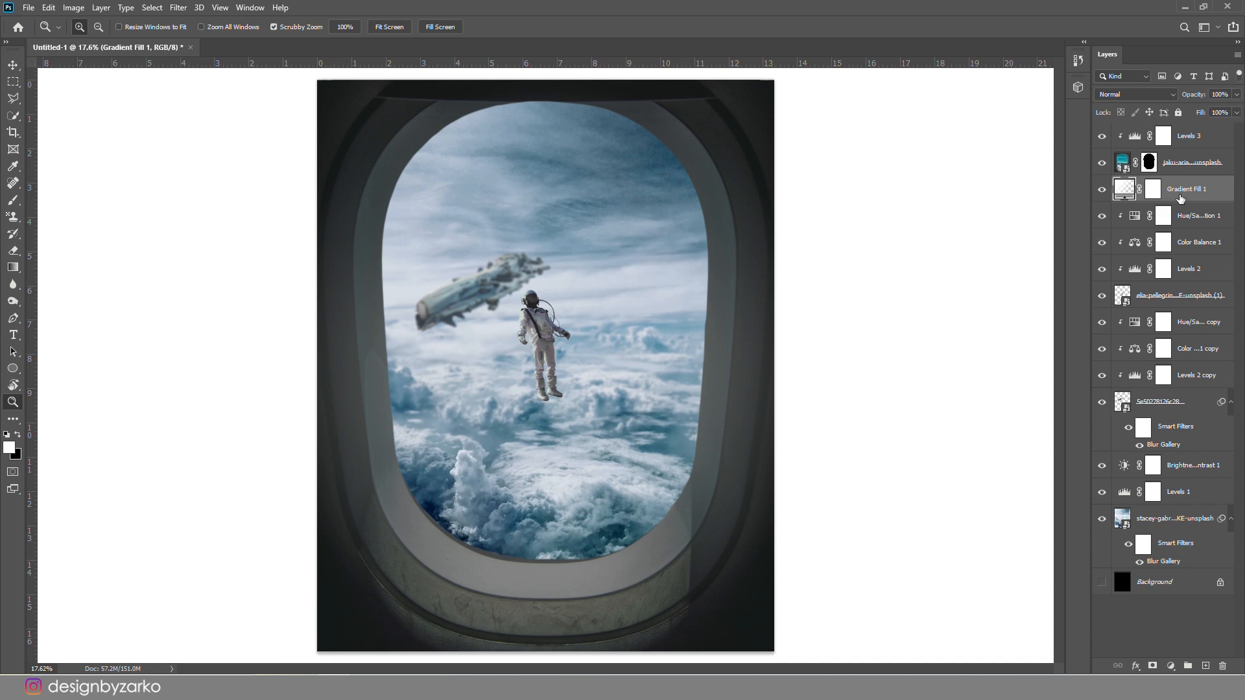
Reposition the radial gradient's glow at the left edge of the window and blend it with Overlay.
double_click(1124, 190)
drag(534, 381, 300, 351)
click(982, 221)
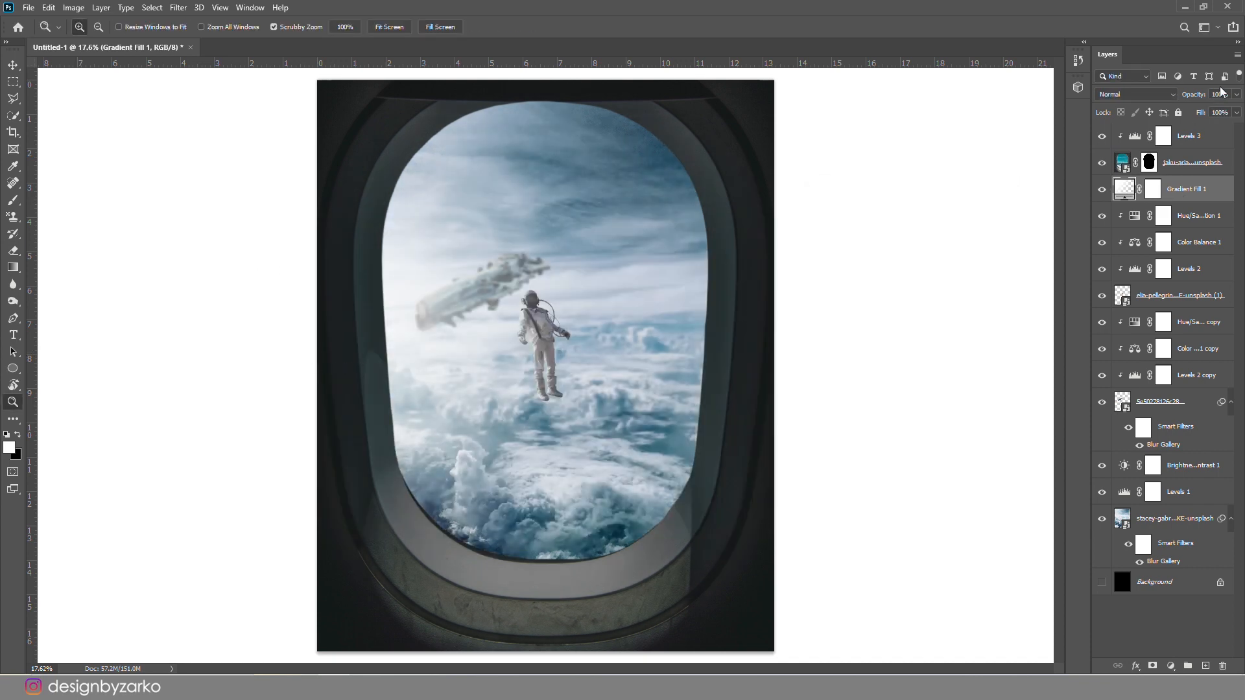
click(1168, 98)
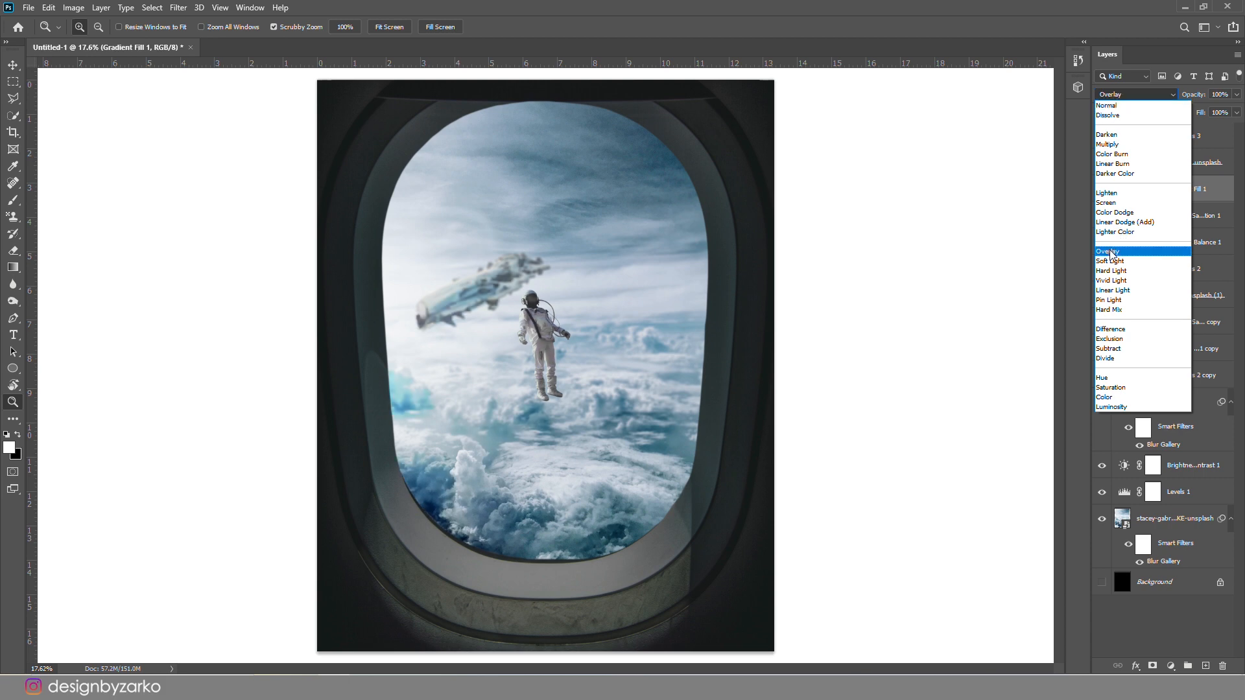
click(1110, 251)
click(1101, 189)
click(1101, 190)
click(1101, 189)
Set the gradient fill's scale to 75% and its blend mode to Soft Light.
double_click(1125, 190)
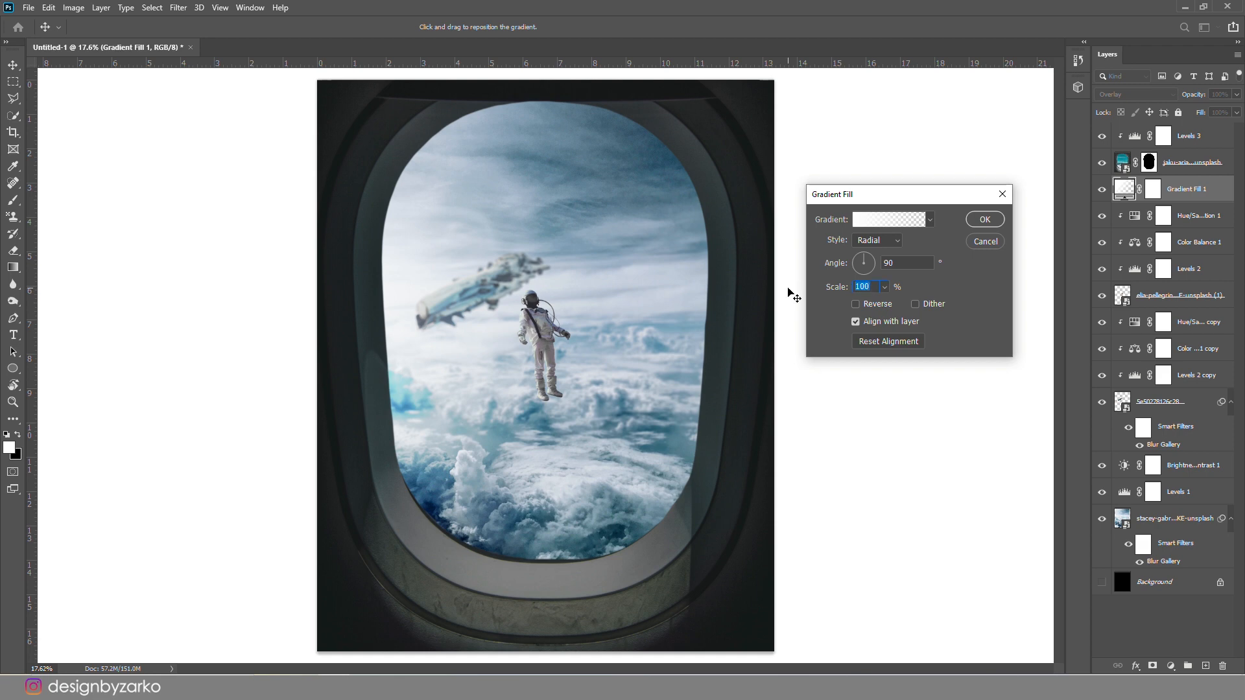
key(Return)
key(z)
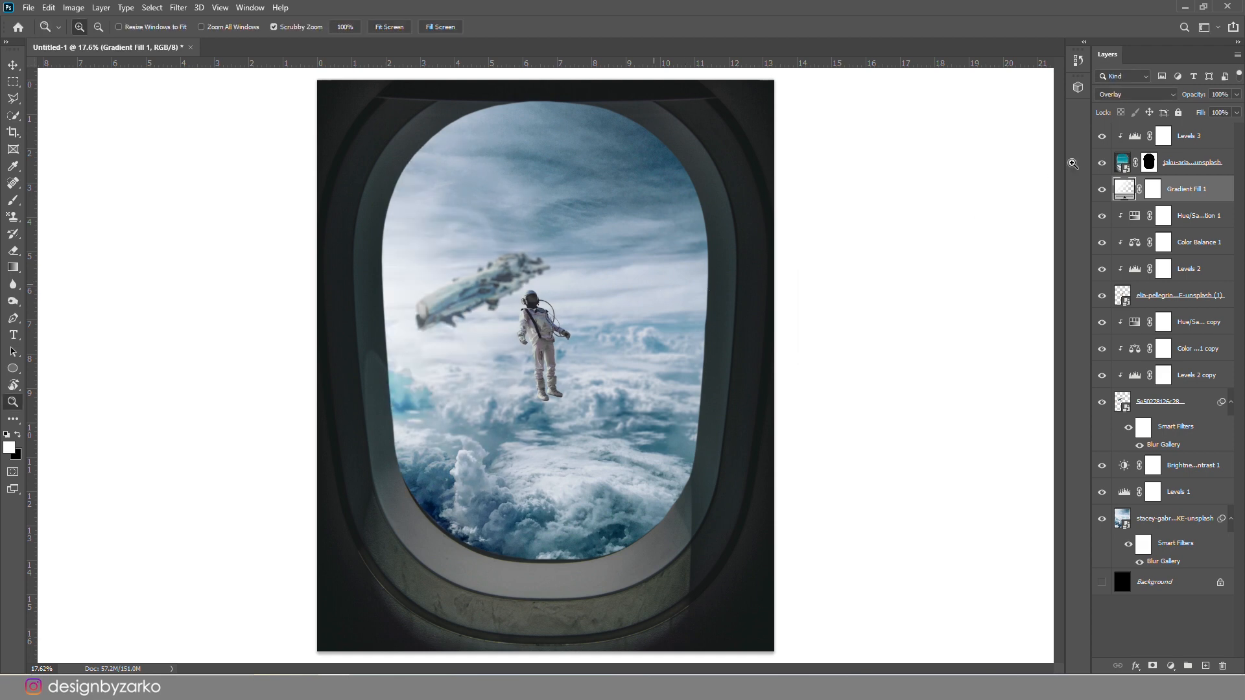
click(1123, 98)
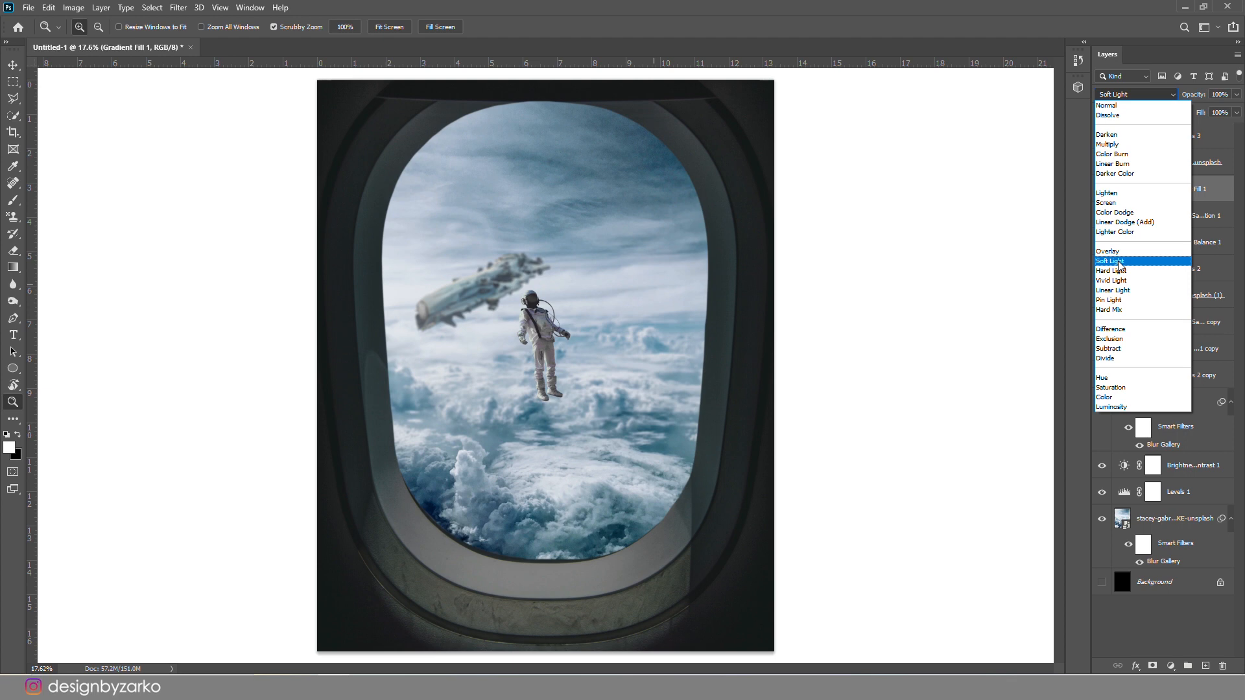
click(1120, 265)
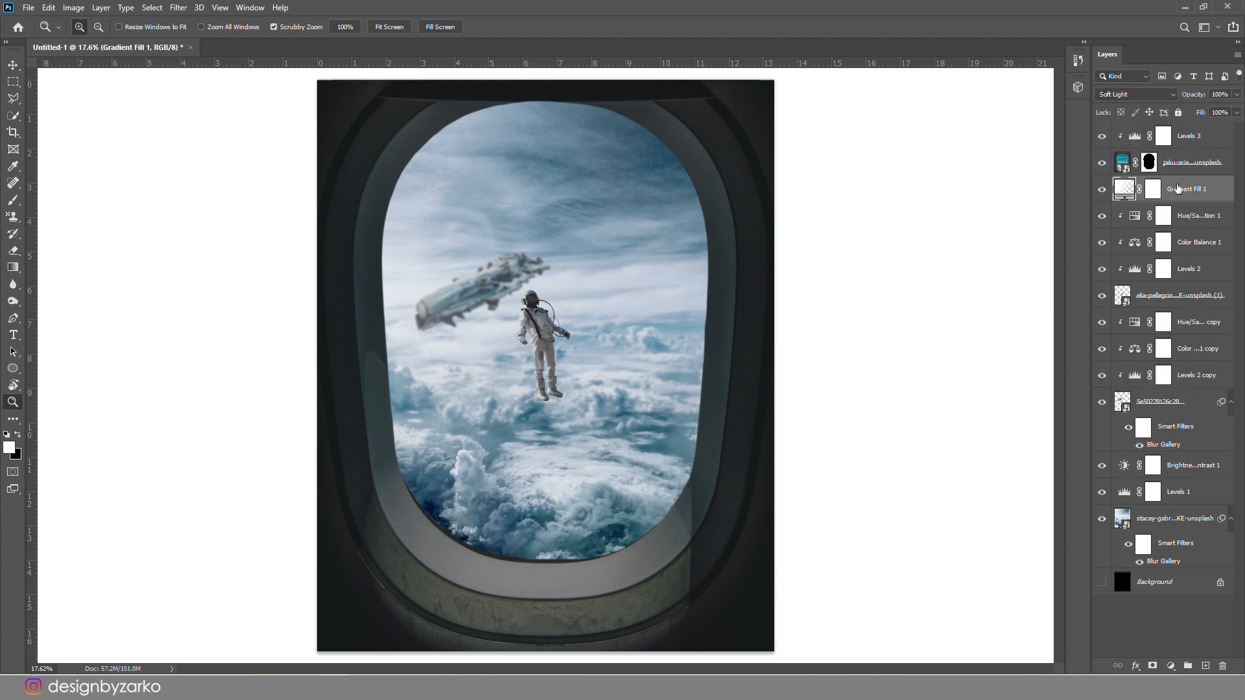
Duplicate the gradient fill layer and change the scale of the copy's gradient.
key(ctrl+j)
double_click(1124, 188)
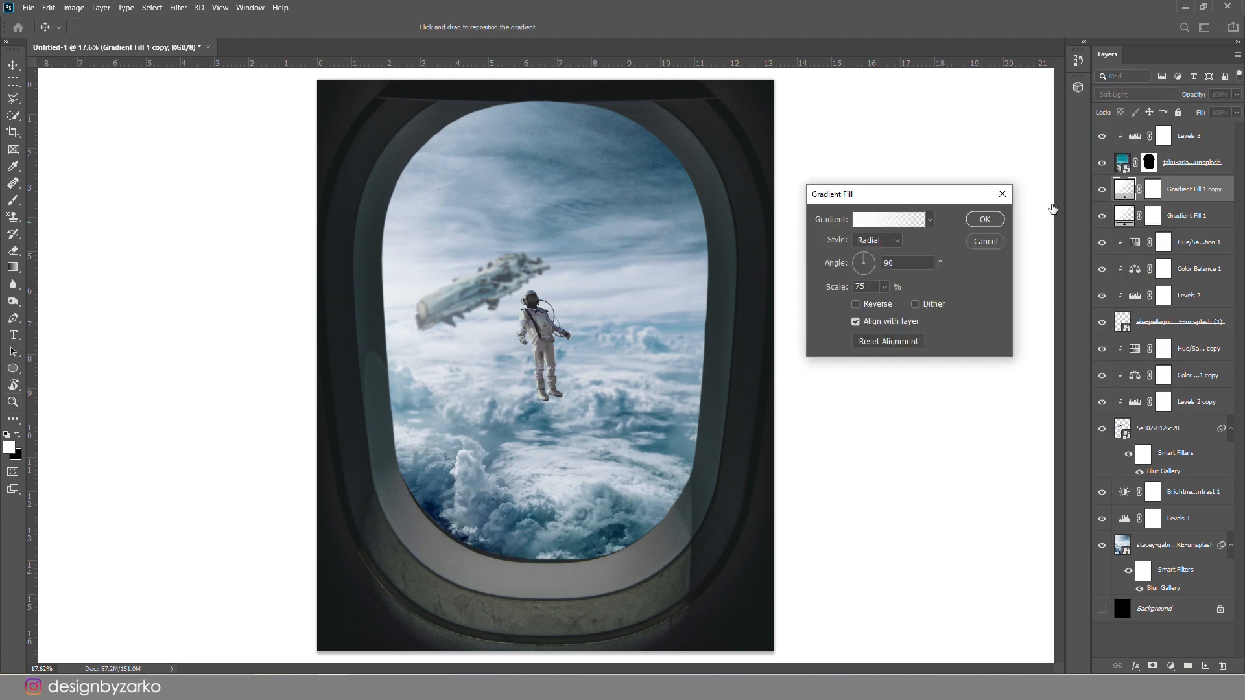
double_click(863, 287)
text(100)
key(BackSpace)
key(BackSpace)
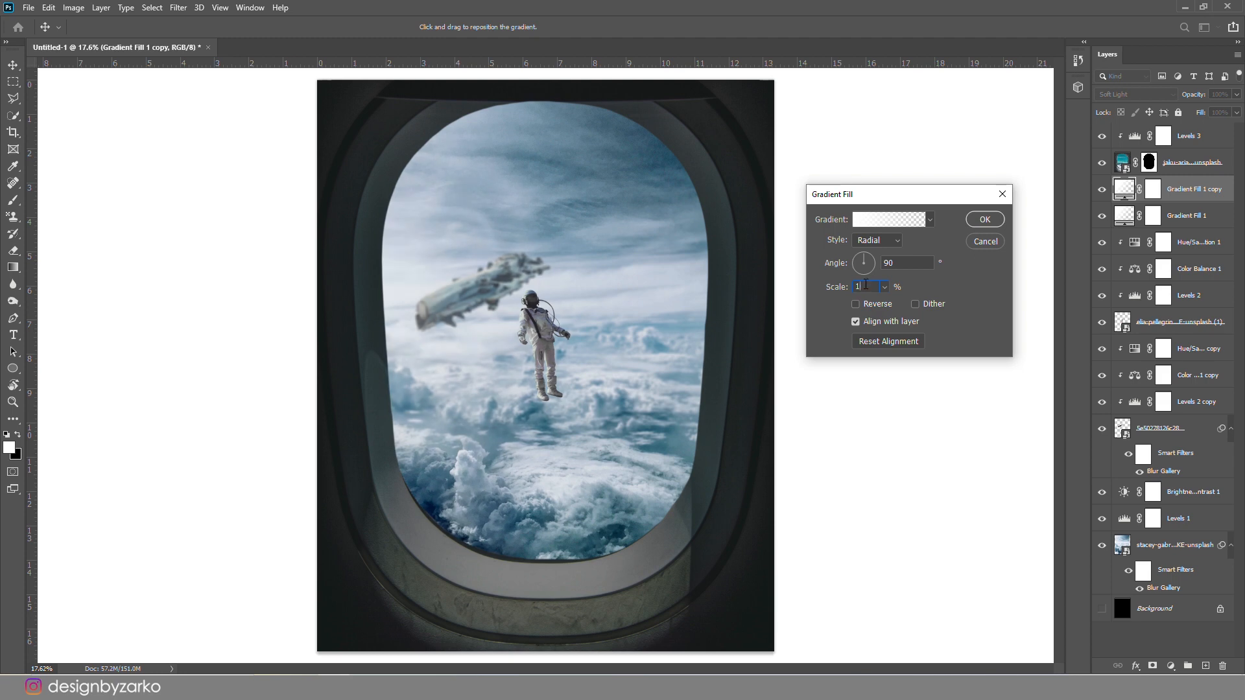
key(Return)
key(z)
Set the gradient fill copy to Screen blending at 40% opacity.
click(1133, 94)
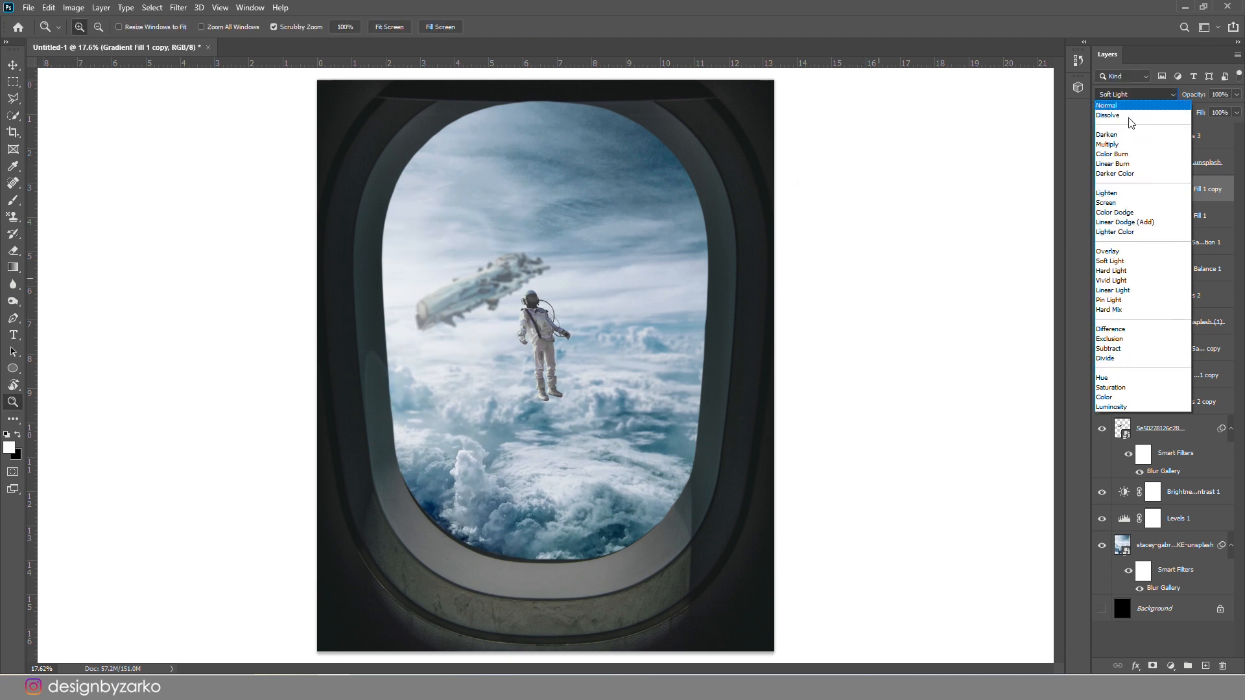
click(1113, 203)
key(4)
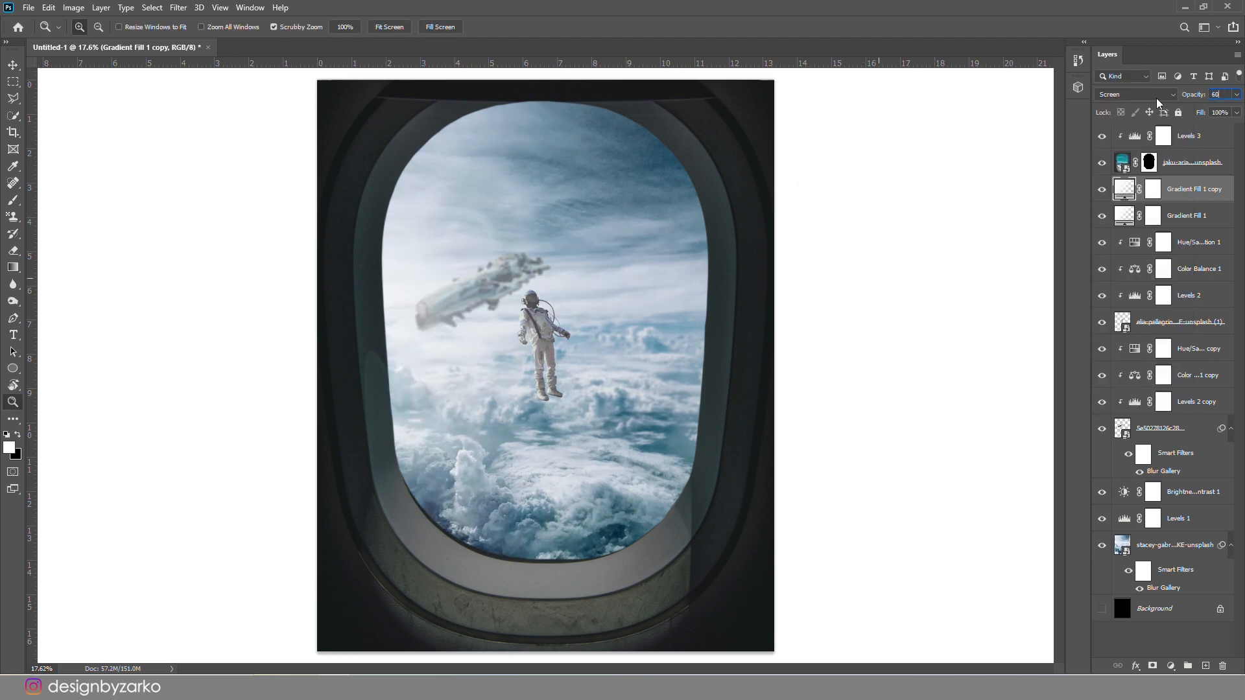
Place the meteor image below the frame layer, scaled down and flipped horizontally, in the sky above the spaceship at 100% opacity.
mouse_move(529, 344)
mouse_down()
mouse_move(553, 311)
mouse_move(517, 324)
mouse_move(549, 318)
mouse_move(528, 325)
mouse_up()
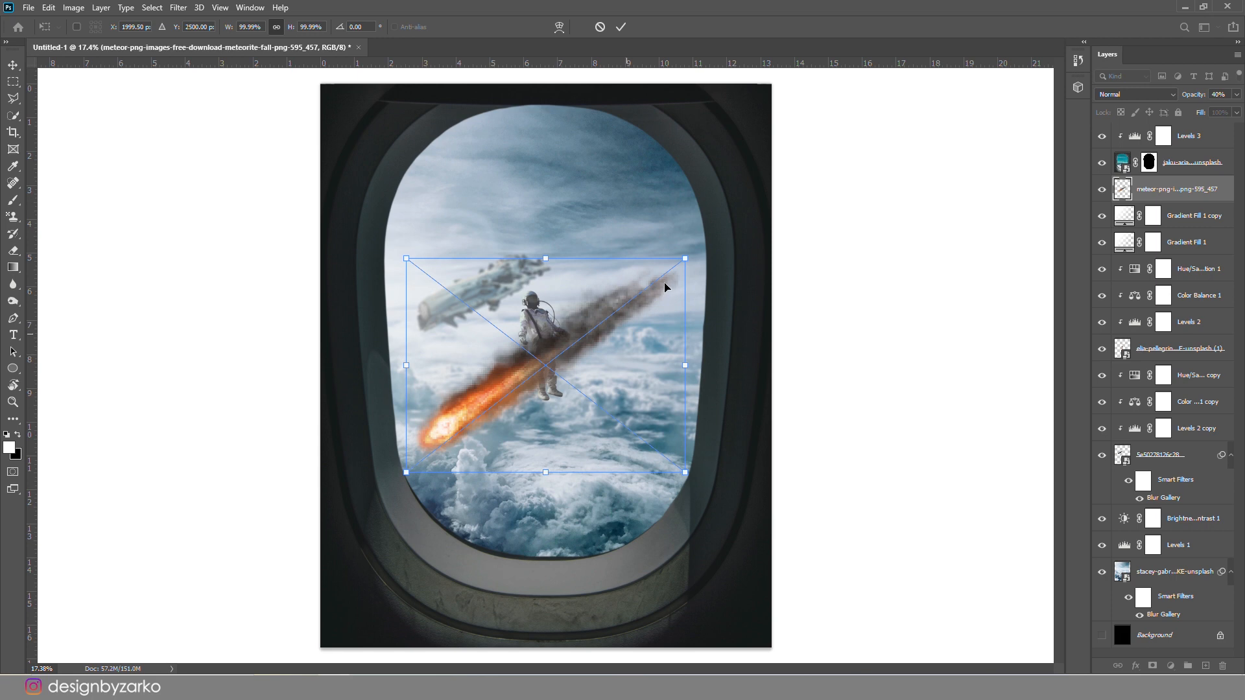
drag(685, 258, 601, 349)
right_click(556, 391)
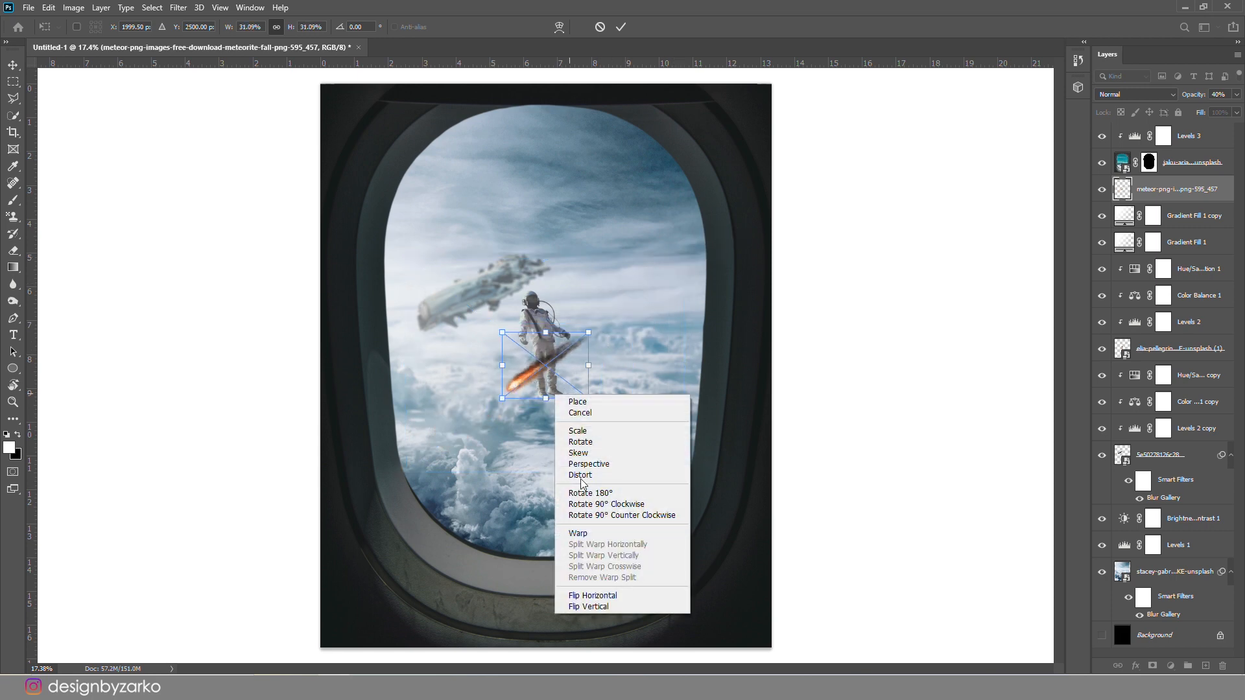
click(601, 597)
drag(564, 374, 458, 219)
drag(482, 177, 464, 192)
key(Return)
key(z)
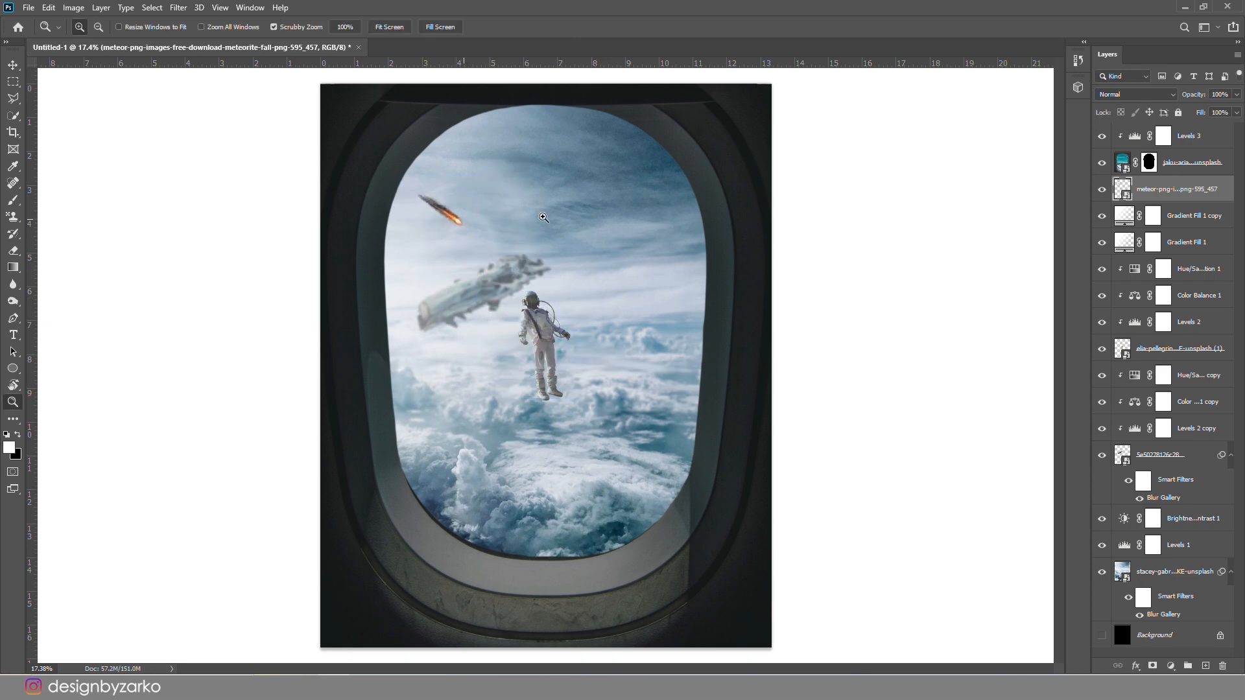
Duplicate the meteor and move the copy to the right of the original.
key(ctrl+j)
key(ctrl+t)
drag(447, 216, 527, 194)
key(Return)
key(z)
Make two more meteor copies and transform them to different sizes and positions in the sky above the spaceship.
key(ctrl+j)
key(ctrl+t)
drag(537, 257, 609, 111)
key(Return)
key(ctrl+j)
key(ctrl+t)
drag(552, 194, 606, 146)
key(Return)
key(z)
drag(603, 230, 550, 239)
Duplicate a meteor again, enlarge the copy to about 239%, and place it across the lower-left foreground of the window view.
key(ctrl+j)
key(ctrl+t)
drag(562, 133, 745, 84)
drag(575, 225, 430, 283)
drag(517, 130, 691, 81)
drag(520, 434, 536, 531)
key(Return)
key(ctrl+t)
key(Return)
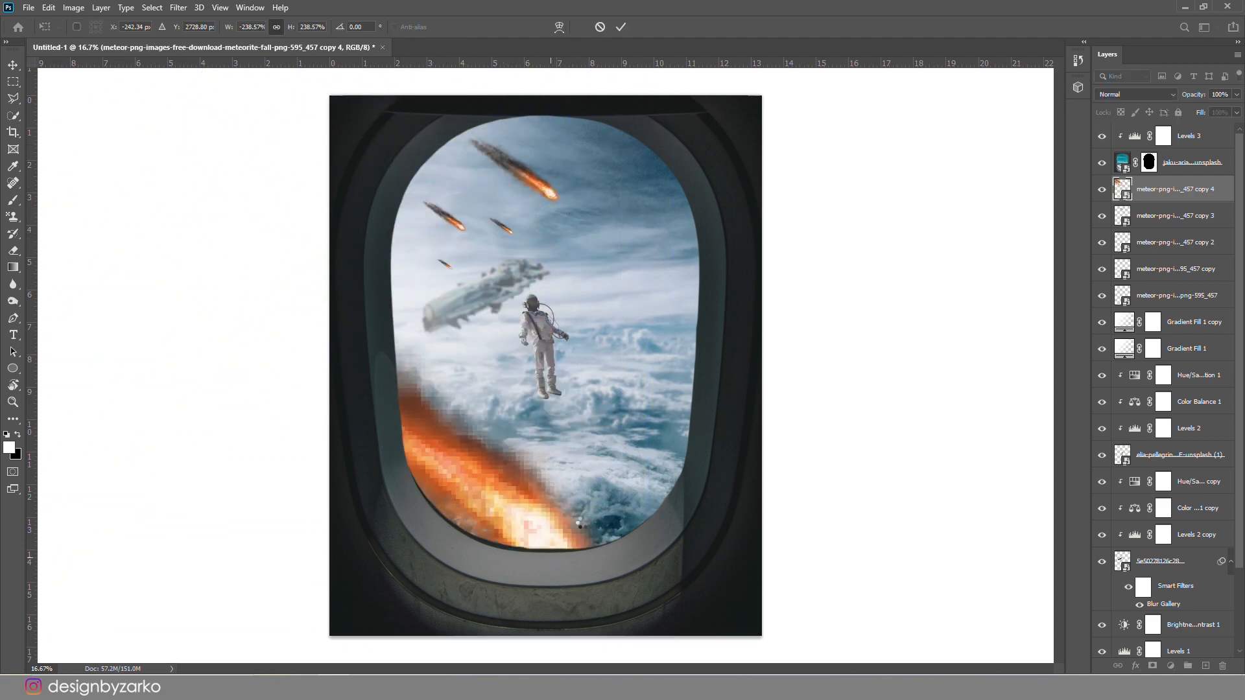
Delete the oversized foreground meteor copy and duplicate the Levels and Color Balance adjustments to just above the meteor layers.
key(Delete)
click(1171, 276)
click(1188, 350)
click(1187, 396)
ctrl+click(1186, 382)
key(ctrl+j)
drag(1188, 394, 1151, 182)
Group the four meteor layers and clip the copied Levels and Color Balance adjustments to that group.
click(1179, 242)
shift+click(1179, 319)
right_click(1178, 319)
click(1089, 170)
key(Return)
click(1193, 216)
shift+click(1191, 192)
right_click(1180, 193)
click(1069, 305)
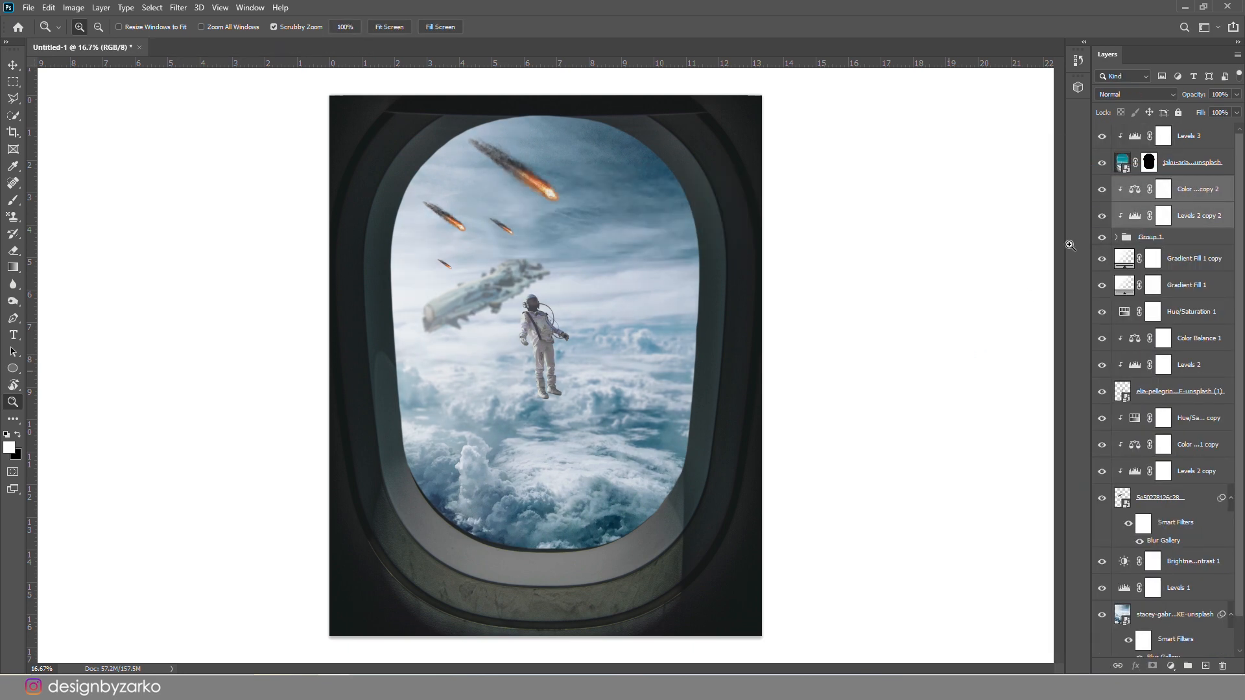
Apply a Field Blur to the original meteor layer inside the group.
click(1120, 216)
click(1117, 238)
click(1173, 338)
click(178, 7)
click(199, 21)
key(Escape)
click(178, 7)
click(361, 167)
click(317, 27)
click(458, 27)
Apply the same Field Blur to each of the three meteor copies in the group.
key(ctrl+j)
click(179, 7)
click(199, 21)
click(459, 27)
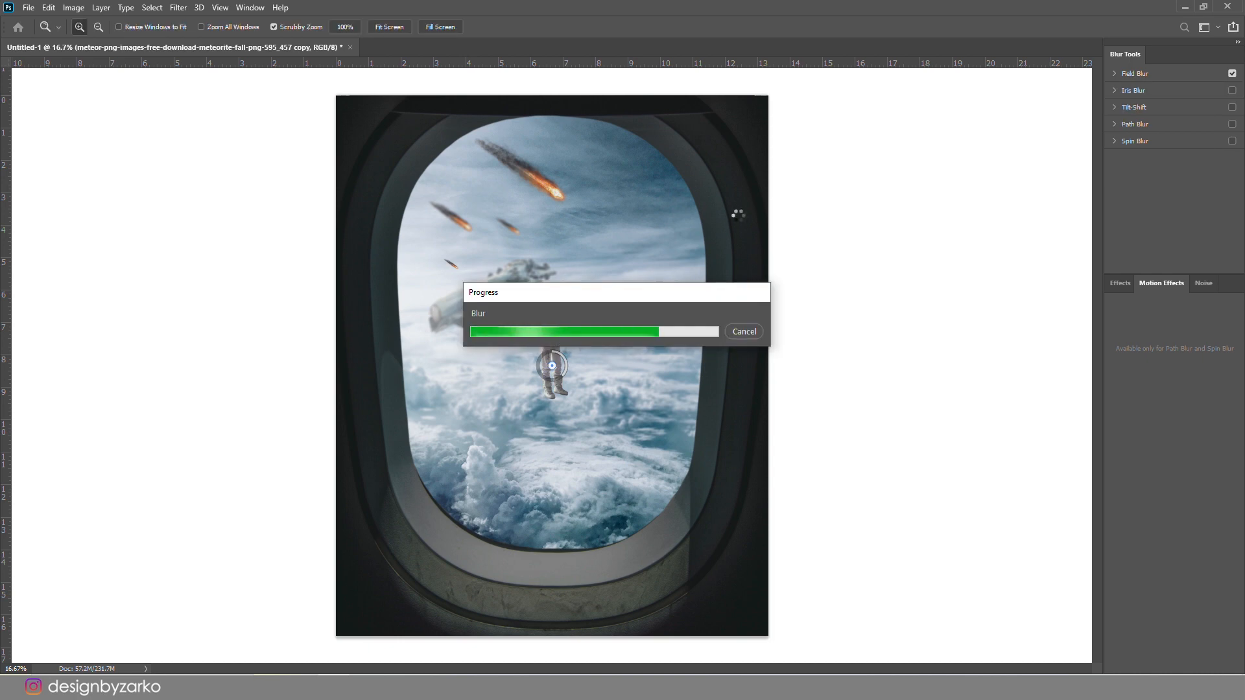
key(ctrl+j)
click(178, 8)
click(187, 23)
click(458, 26)
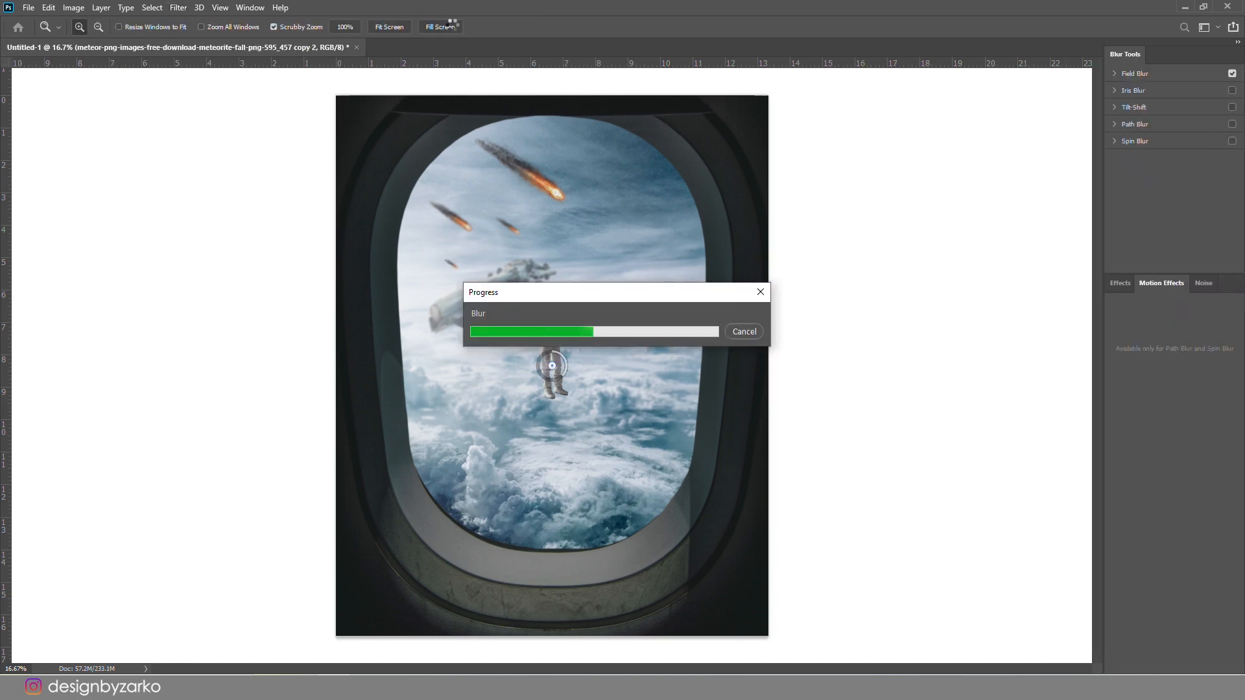
key(ctrl+j)
click(179, 7)
click(184, 22)
click(458, 27)
drag(515, 118, 544, 118)
drag(463, 320, 523, 322)
drag(465, 421, 668, 217)
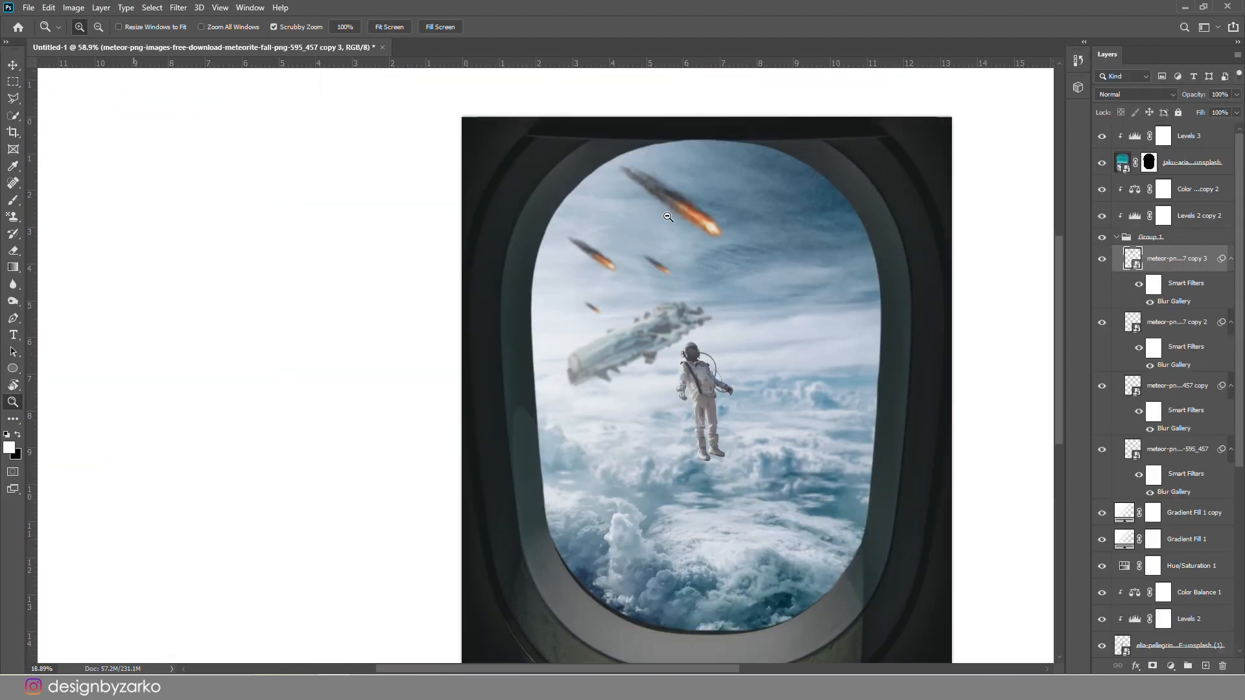
Enlarge the whole meteor group to about 119% and reposition it across the upper part of the window.
click(1116, 236)
click(1101, 238)
click(1101, 238)
key(ctrl+0)
key(ctrl+t)
drag(531, 244, 563, 240)
drag(594, 147, 626, 124)
drag(564, 217, 569, 223)
key(Return)
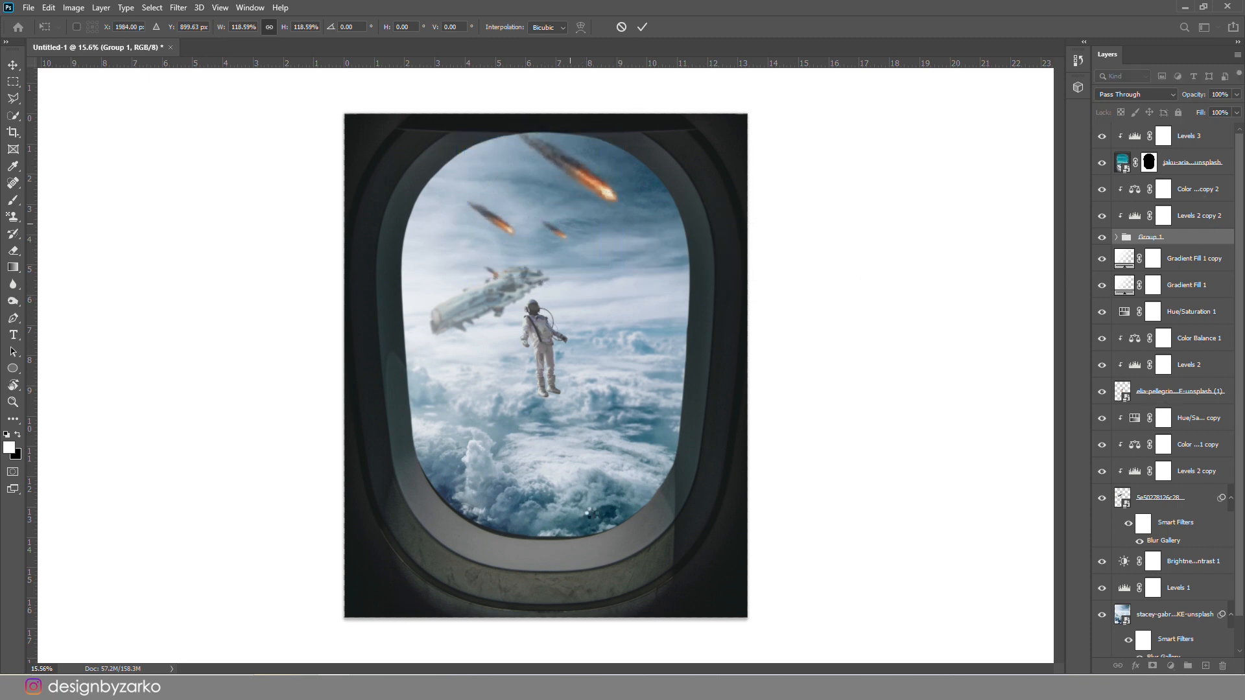
Add a layer mask to the meteor group.
key(z)
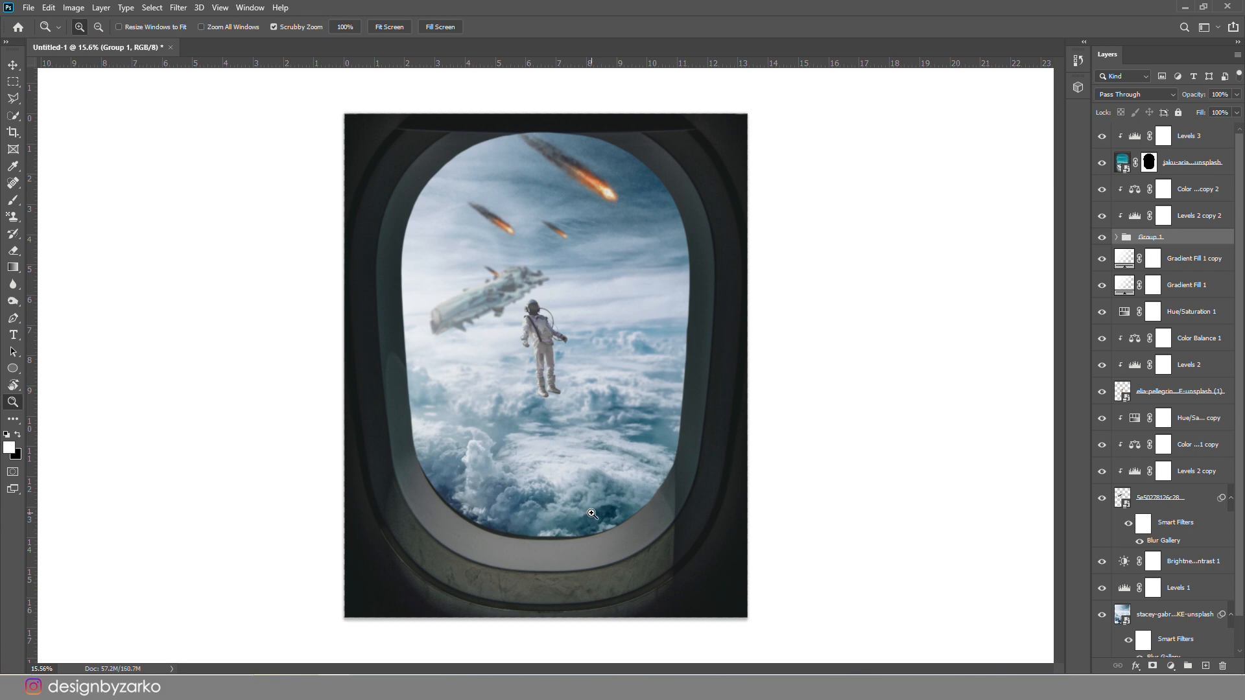
click(1193, 219)
click(1193, 190)
click(1176, 238)
click(1153, 666)
Paint on the meteor group's mask around the spaceship to hide the smallest meteor overlapping it.
drag(454, 269, 700, 317)
key(b)
key(x)
click(753, 294)
key(x)
click(666, 244)
key(x)
click(94, 27)
key(x)
click(738, 299)
key(x)
click(747, 295)
key(z)
mouse_move(578, 291)
mouse_down()
mouse_move(527, 286)
mouse_move(606, 289)
mouse_up()
key(x)
key(x)
click(823, 309)
drag(819, 312, 736, 253)
key(z)
drag(635, 321, 542, 317)
key(z)
drag(723, 341, 550, 295)
key(alt+period)
key(ctrl+0)
Clip the Hue/Saturation 1 adjustment back onto the astronaut's adjustment stack.
click(1174, 396)
click(1101, 402)
click(1102, 402)
key(ctrl+t)
key(Return)
click(1187, 324)
right_click(1187, 324)
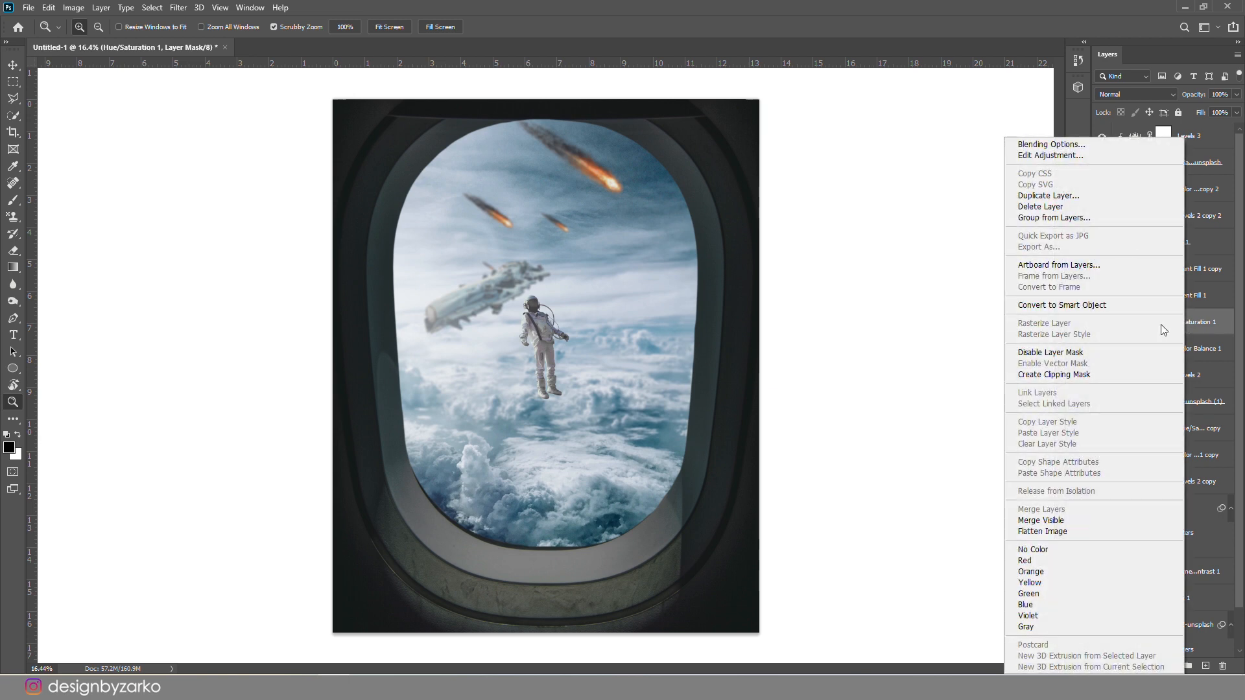
click(1083, 375)
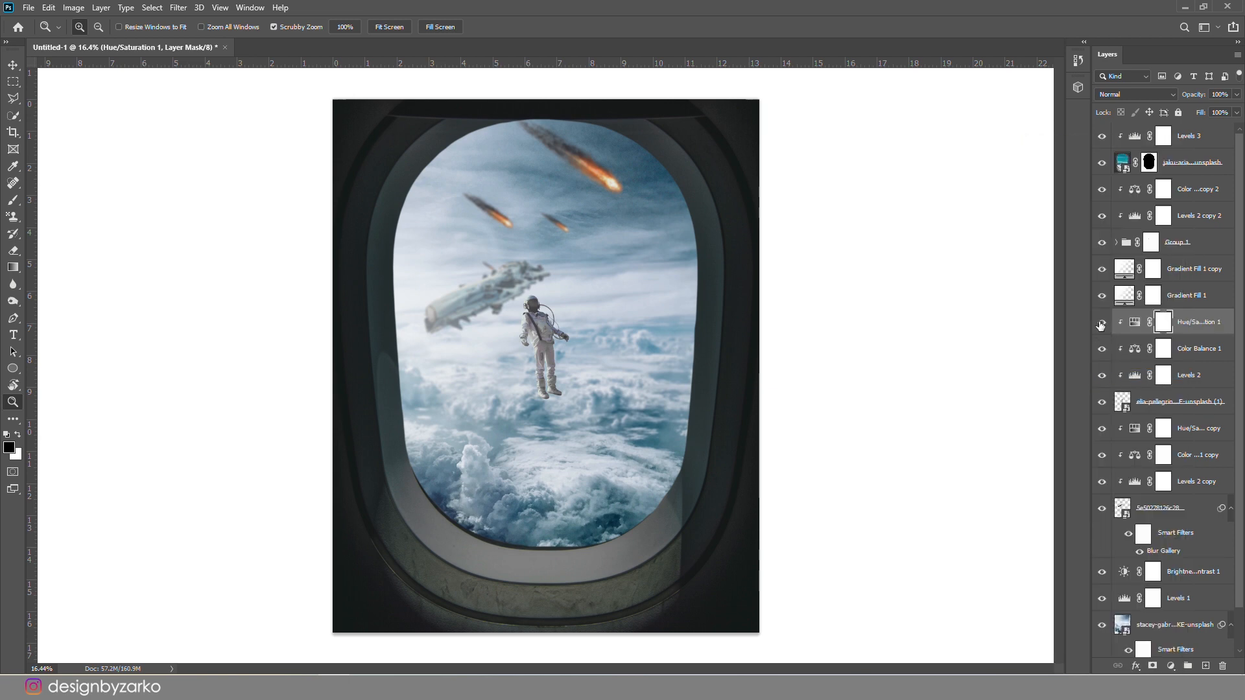
Enlarge the astronaut slightly and reposition it in front of the spaceship.
click(1154, 407)
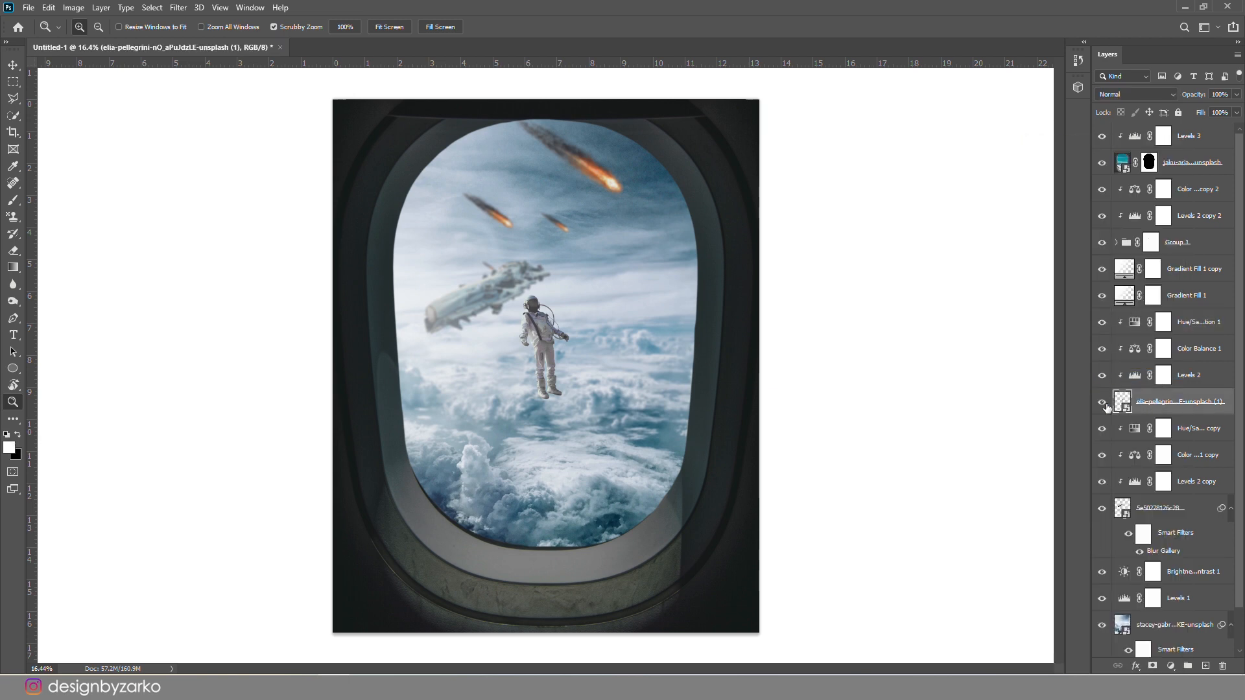
key(ctrl+t)
drag(559, 300, 564, 284)
key(Return)
key(z)
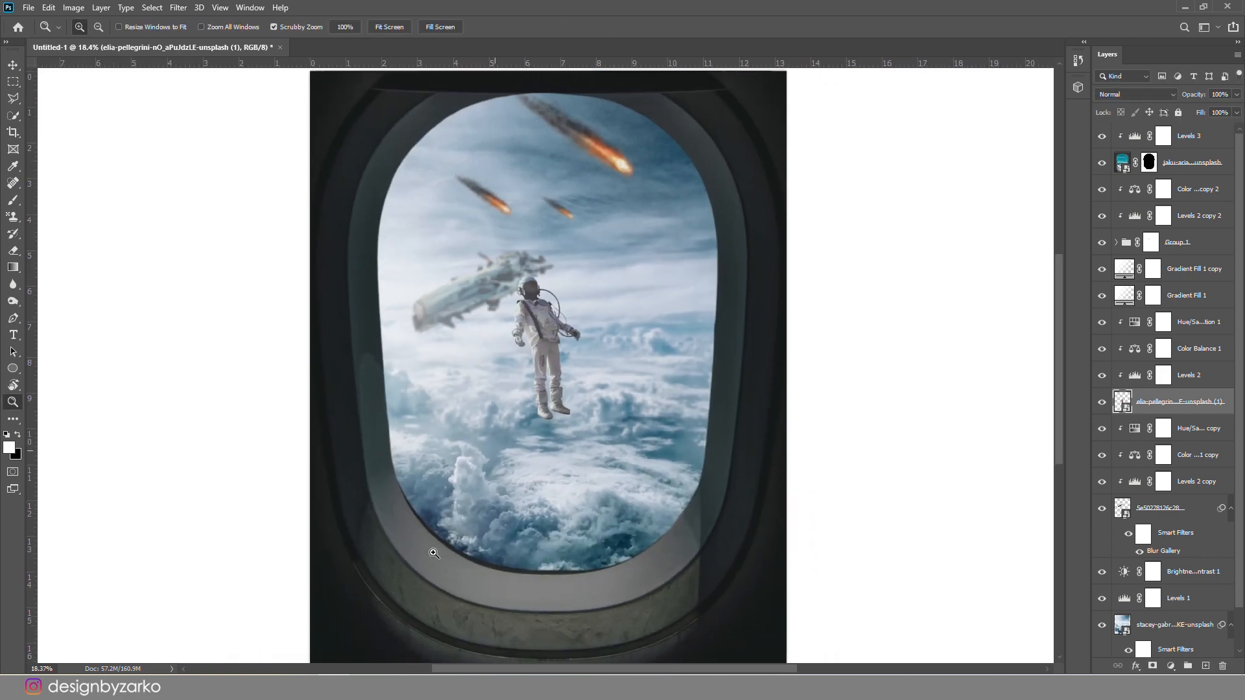
Place the smudges overlay image at about 50% width and 51% height over the window, above the astronaut's adjustments.
drag(584, 335, 583, 294)
drag(547, 568, 547, 579)
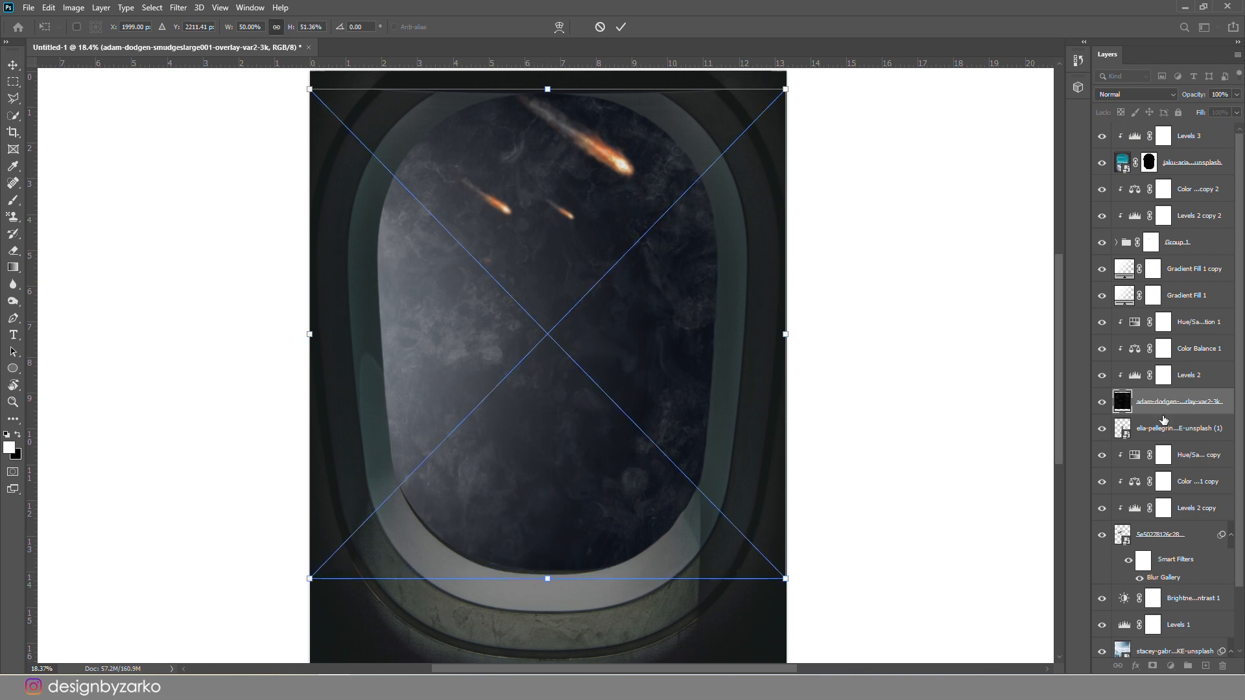
key(Return)
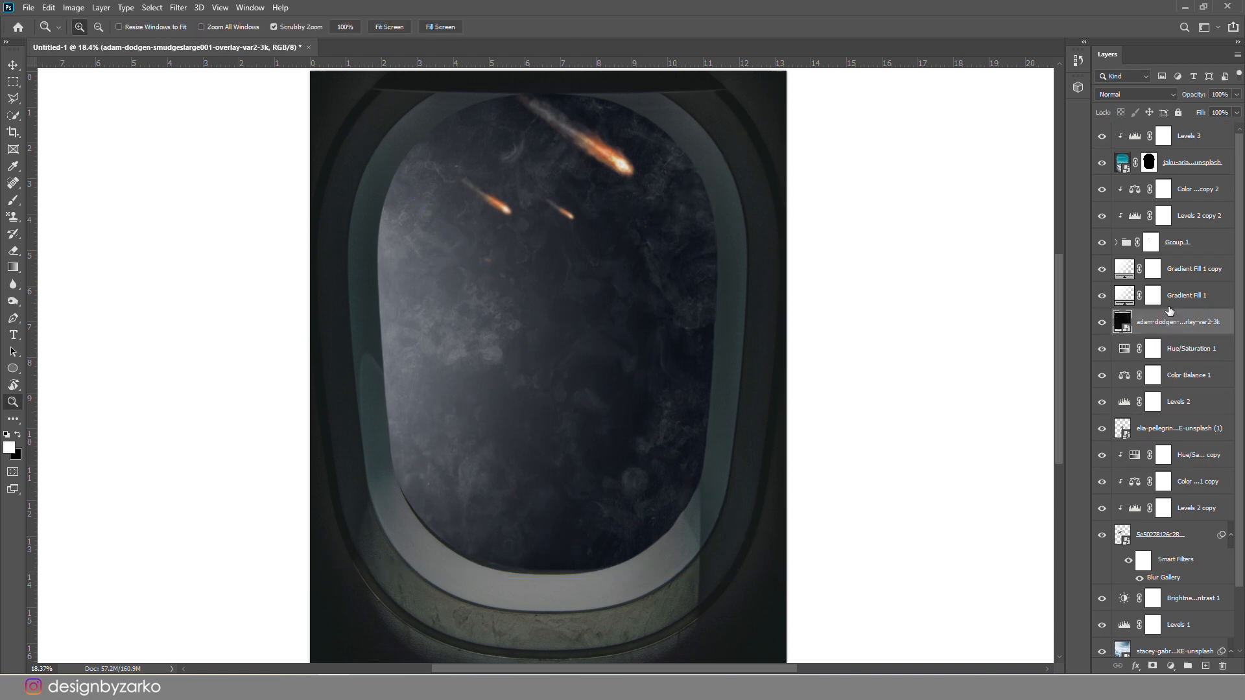
drag(1168, 306, 1170, 309)
Clip the Levels 2, Color Balance 1 and Hue/Saturation 1 adjustments to the astronaut layer again.
click(1184, 345)
right_click(1176, 409)
click(1183, 401)
right_click(1187, 349)
shift+click(1186, 397)
right_click(1191, 395)
click(1044, 374)
Move the smudges overlay to the top of the layer stack and mask it to the window opening with the inverted frame selection.
drag(1175, 322, 1161, 129)
ctrl+click(1149, 189)
click(152, 8)
click(162, 63)
click(1153, 665)
Set the smudges overlay's blend mode to Screen and compare the image with and without it.
click(1113, 94)
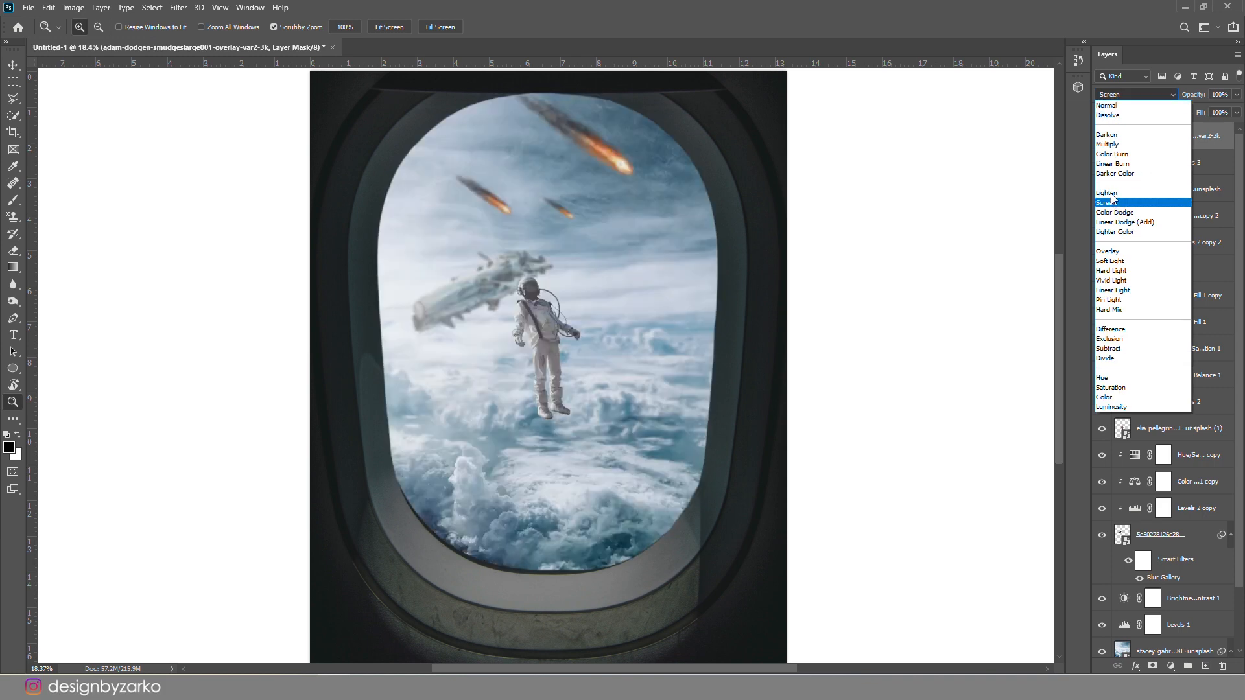
click(1107, 203)
click(1101, 138)
click(1101, 140)
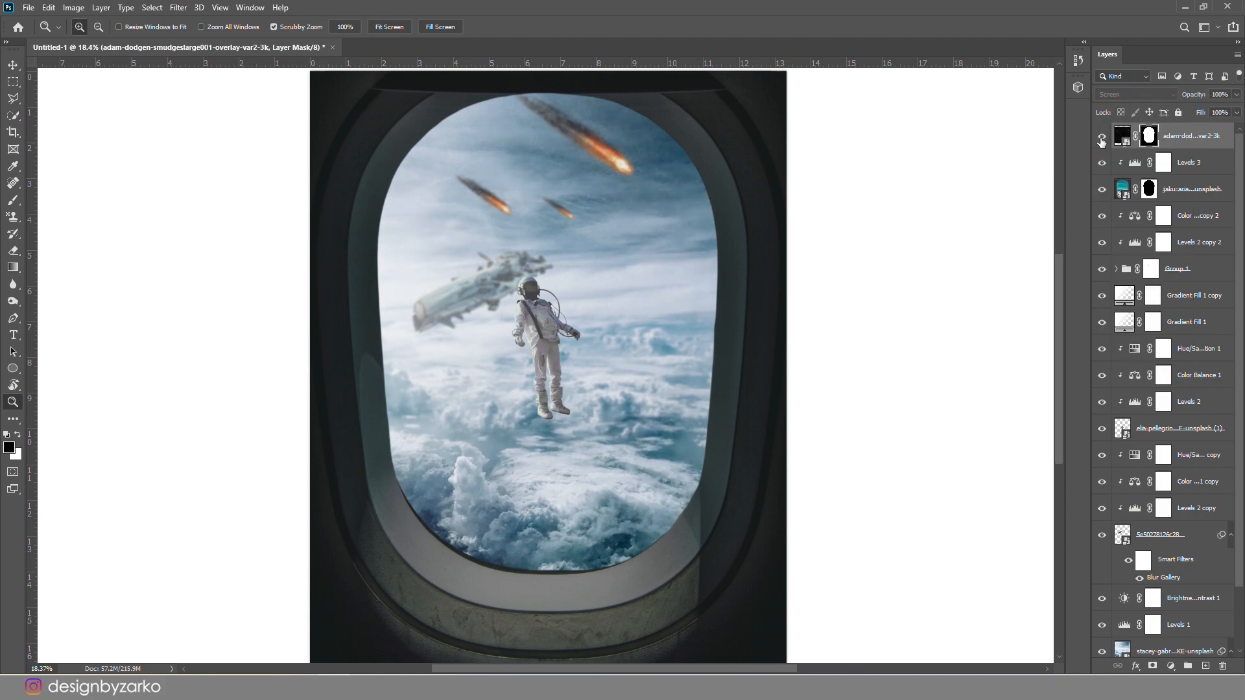
Place the dirty-glass-png-2 texture on top and enlarge it beyond the canvas width.
mouse_move(659, 135)
mouse_down()
mouse_move(701, 135)
mouse_move(655, 140)
mouse_up()
drag(570, 420, 488, 304)
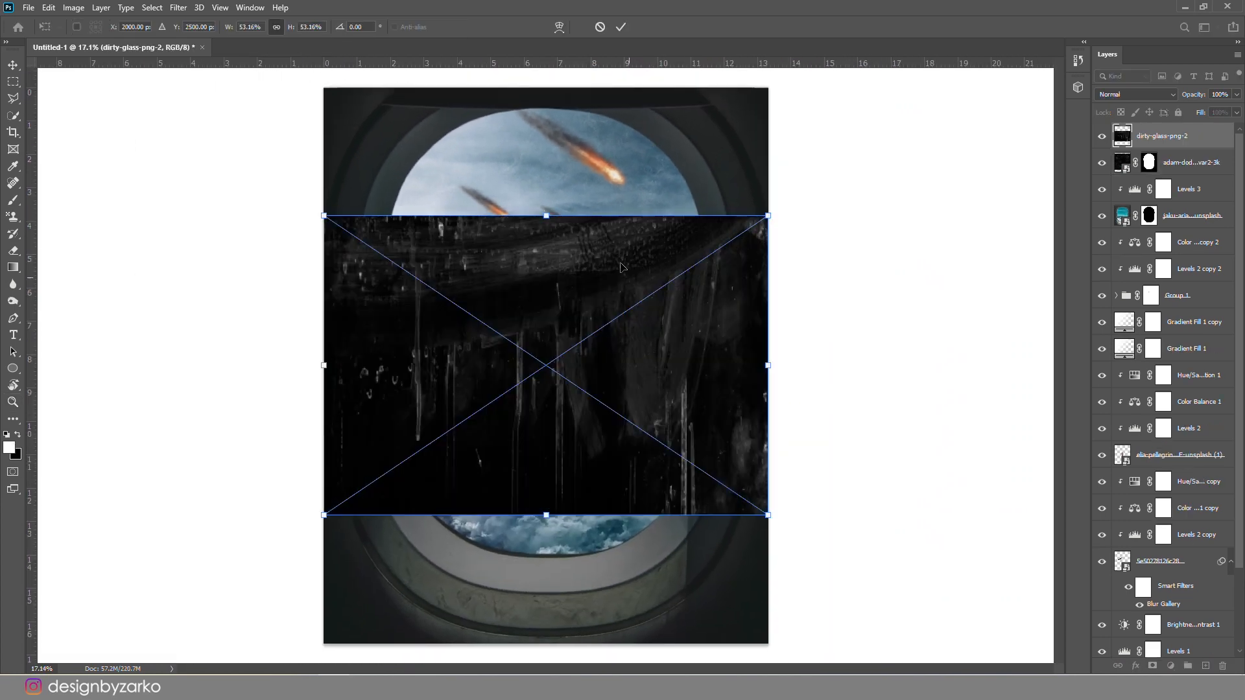
drag(767, 214, 828, 188)
key(Return)
Mask the dirty-glass texture to the window opening and set its blend mode to Screen.
ctrl+click(1148, 162)
click(1153, 665)
click(1125, 95)
click(1105, 203)
Reposition the dirty-glass texture vertically within the window.
key(b)
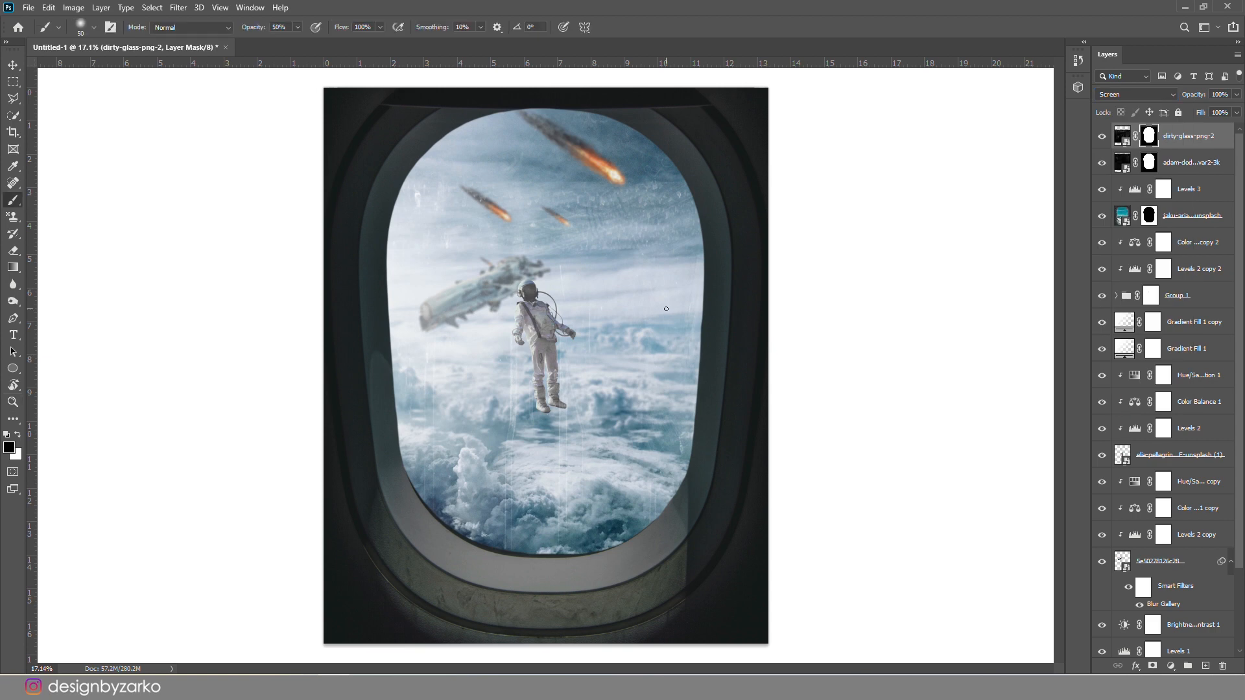
key(ctrl+t)
mouse_move(566, 245)
mouse_down()
mouse_move(564, 327)
mouse_move(564, 299)
mouse_up()
key(Return)
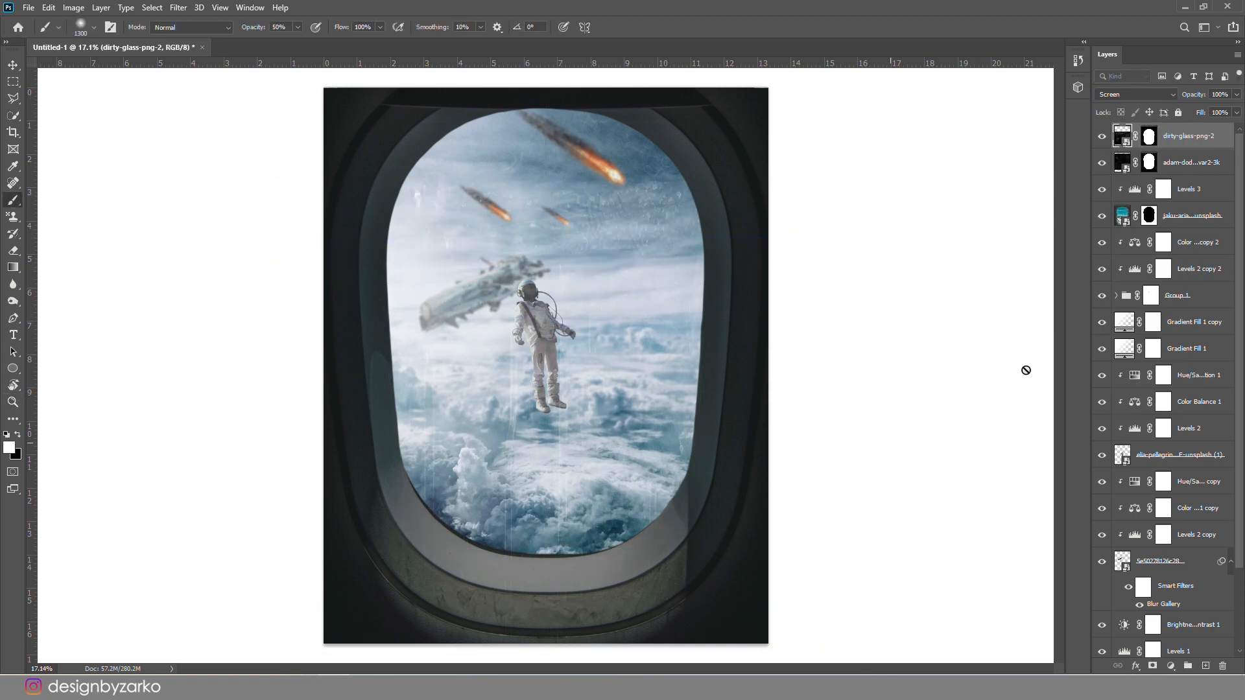
Paint black on the dirty-glass mask to fade parts of the texture, and set the layer's opacity to 60%.
key(0)
mouse_move(730, 494)
mouse_down()
mouse_move(662, 625)
mouse_move(403, 565)
mouse_move(469, 470)
mouse_move(500, 454)
mouse_up()
key([)
key([)
mouse_move(652, 215)
mouse_down()
mouse_move(385, 205)
mouse_move(679, 228)
mouse_move(334, 209)
mouse_up()
key(x)
key(z)
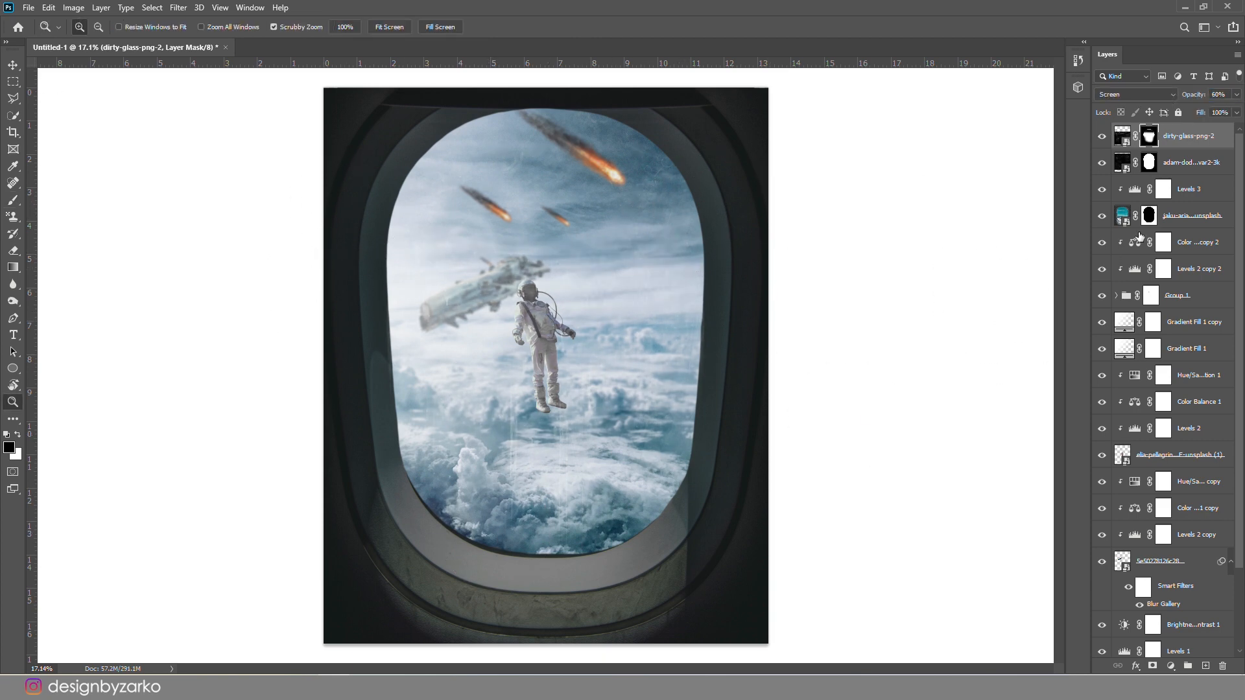
Stamp all visible layers into a new top layer and convert it to a smart object.
key(ctrl+shift+alt+n)
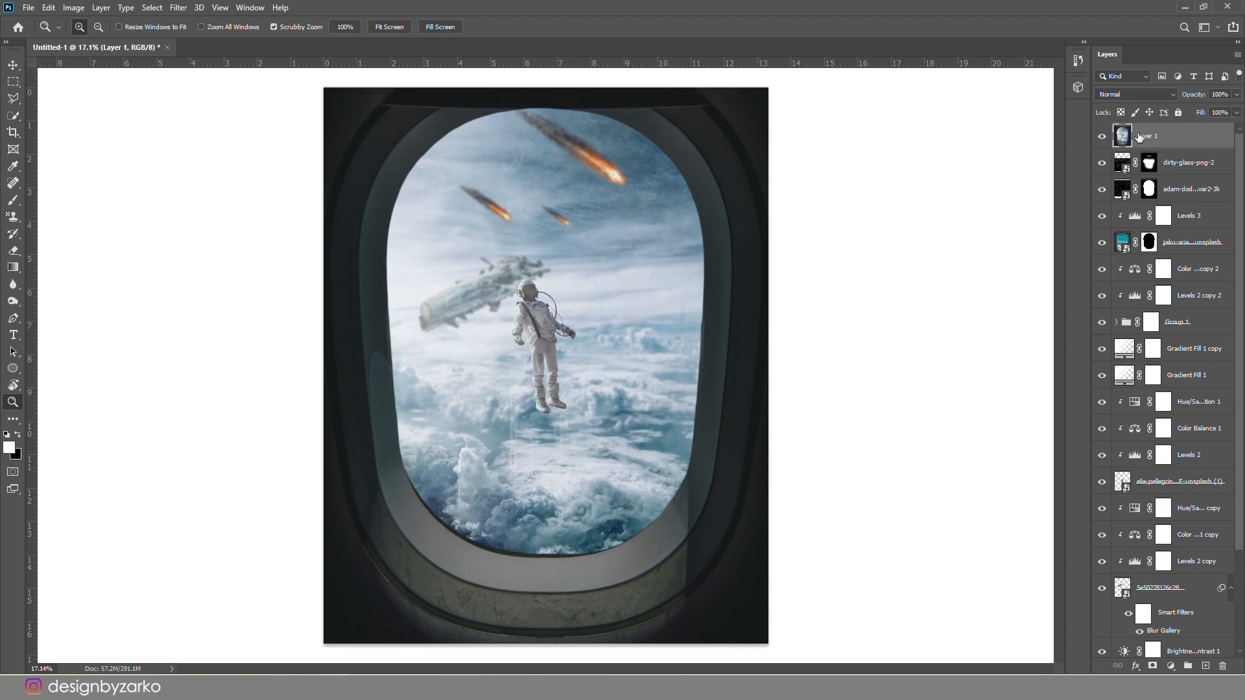
right_click(1140, 137)
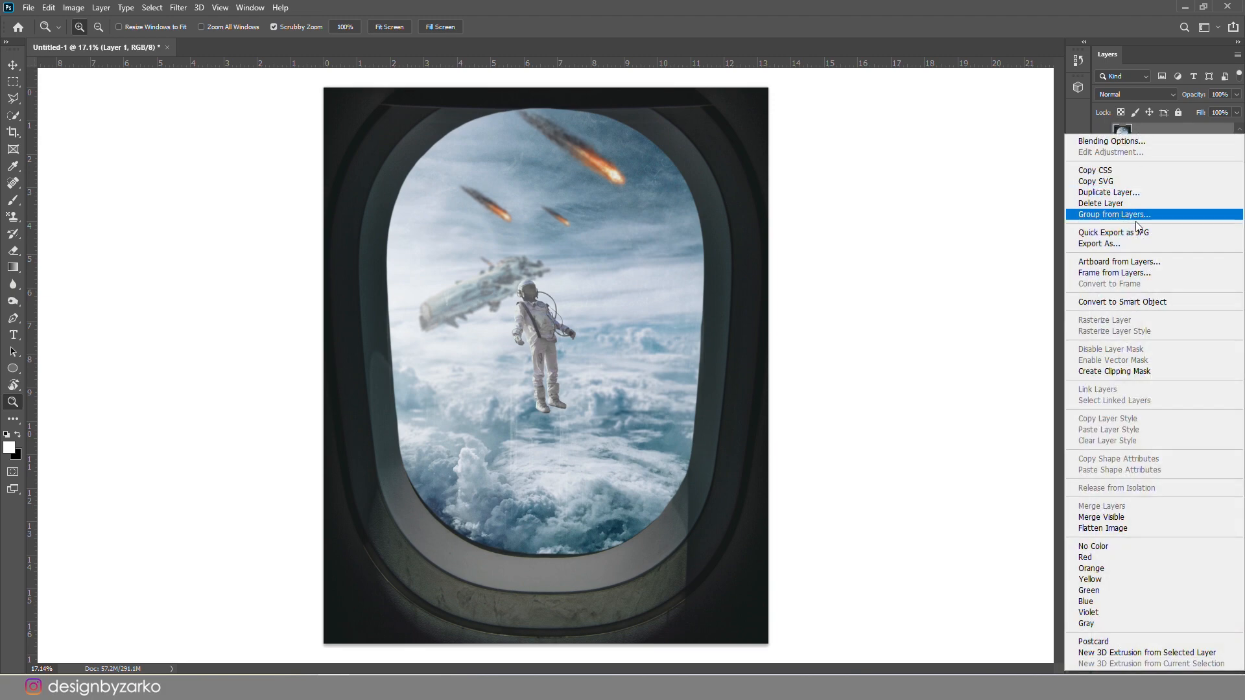
click(1115, 309)
Open the Camera Raw filter and set Exposure -0.30, Contrast +21, Highlights -15, Shadows +25, Whites -15 and Blacks -22.
click(178, 8)
click(201, 88)
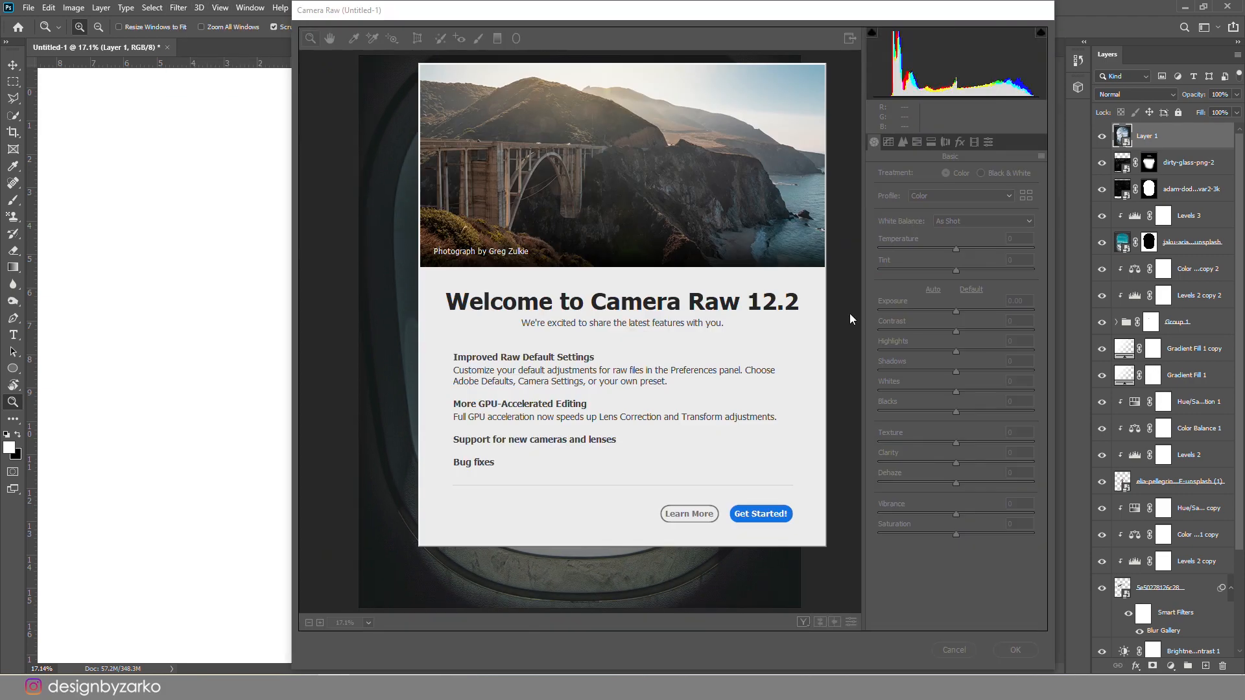
click(745, 516)
drag(956, 310, 945, 391)
drag(956, 411, 939, 411)
Preview the Creative presets, then set Texture to +43, Clarity to +22 and Vibrance to +16.
click(987, 141)
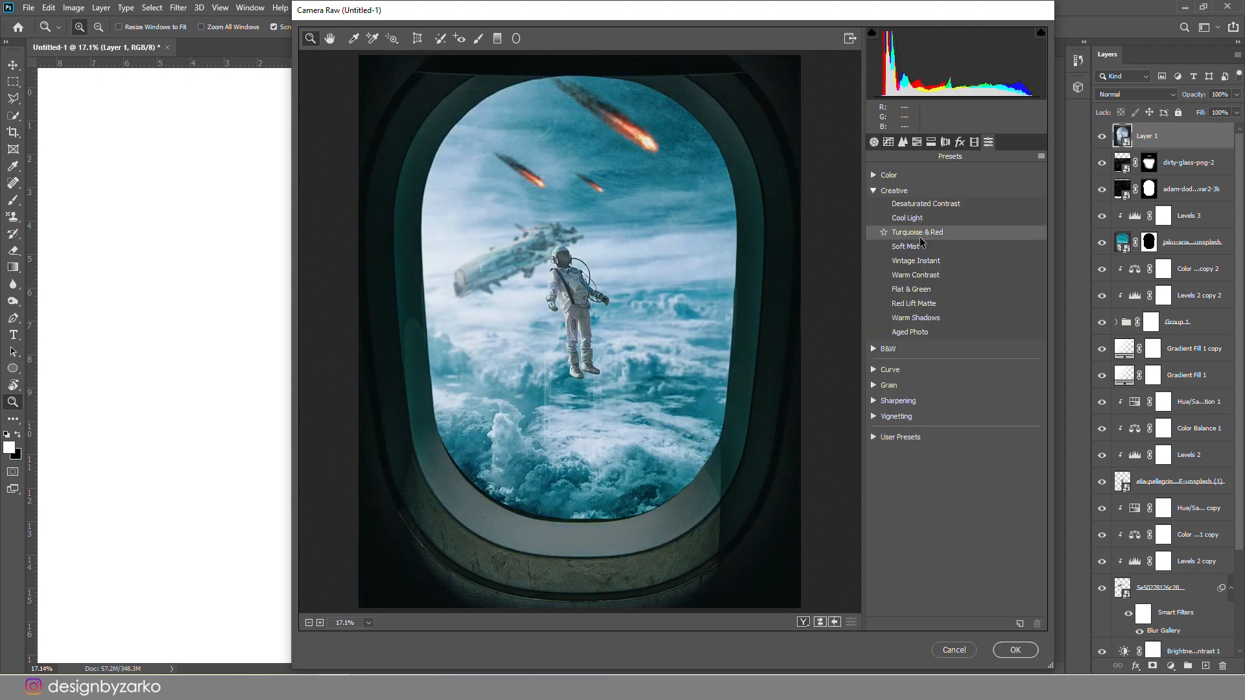
click(873, 142)
drag(956, 442, 973, 463)
drag(956, 514, 968, 513)
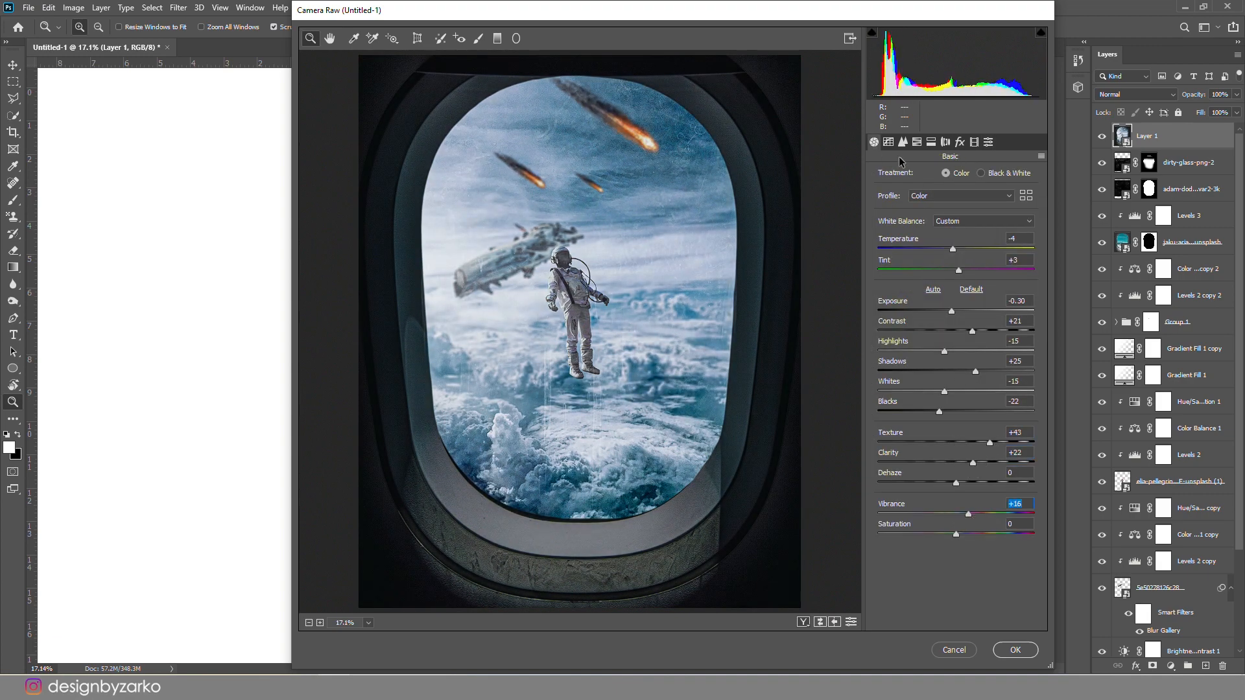
Set the split toning highlights to Hue 36 and Saturation 13.
click(903, 142)
click(931, 141)
drag(878, 194, 894, 195)
drag(879, 216, 900, 217)
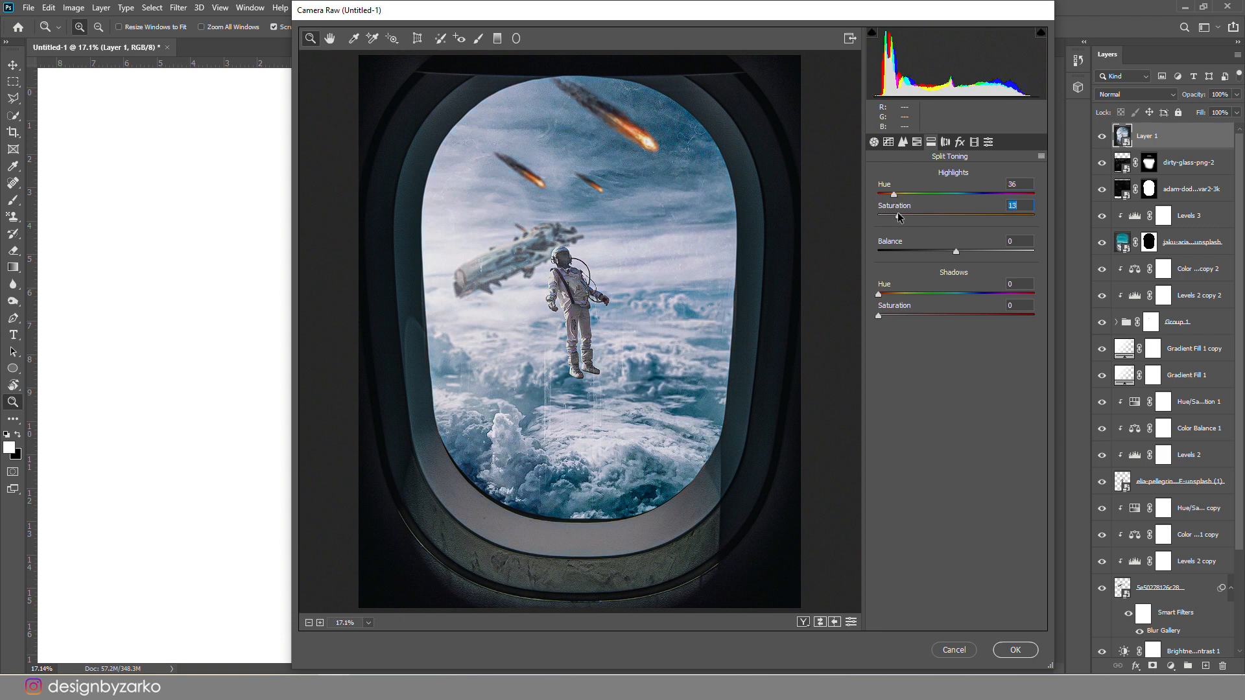
Set the grain amount to 20 and add a post-crop vignette with amount -24 and midpoint 25.
click(974, 142)
click(960, 142)
drag(878, 197, 909, 197)
drag(955, 310, 937, 310)
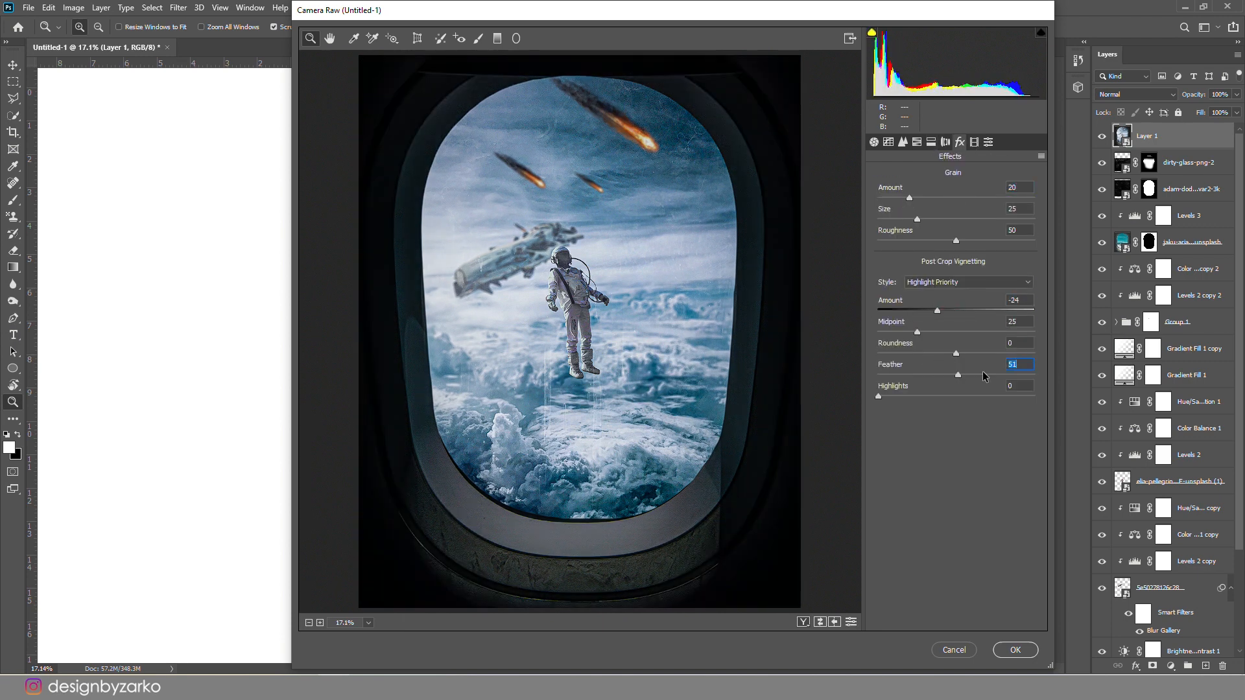
Add a shadow point to the RGB tone curve and raise its black point to output 8.
click(974, 142)
click(887, 142)
drag(948, 322, 913, 361)
drag(873, 402, 865, 400)
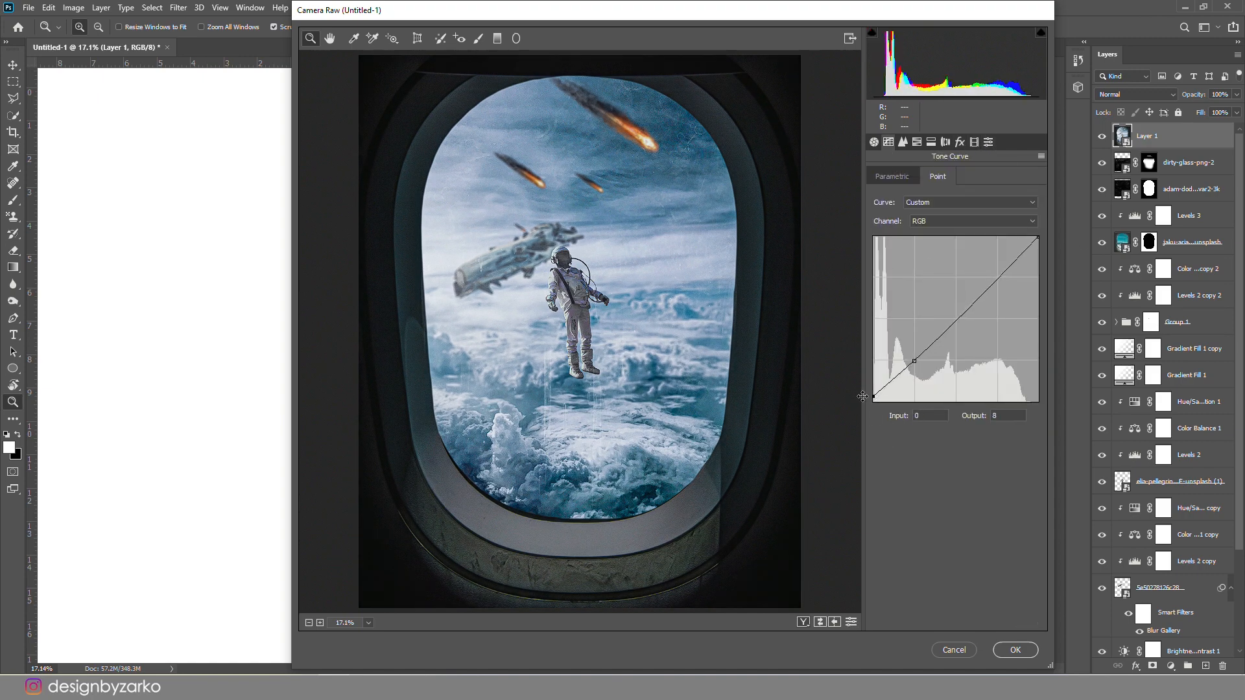
Apply the Creative preset with the Modern 08 profile, then set its Amount to 74, Temperature -6, Tint +5, Clarity +23 and Vibrance +17.
click(874, 142)
click(988, 142)
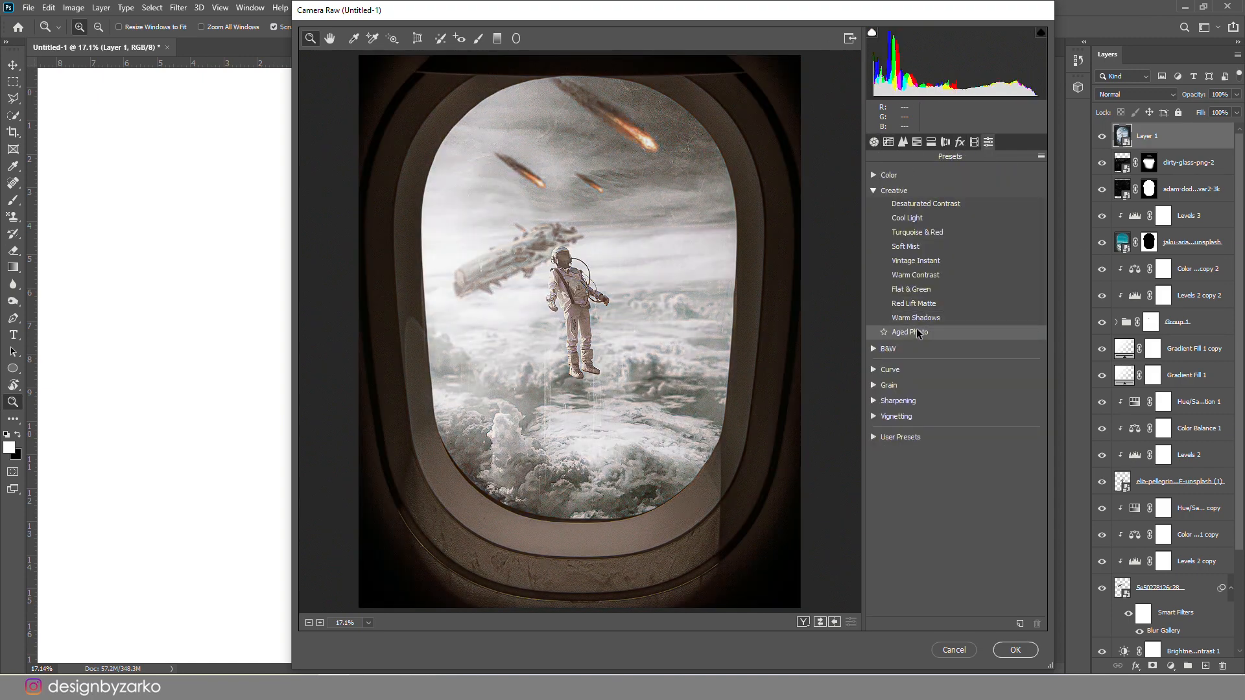
click(915, 275)
click(874, 142)
drag(956, 223, 934, 223)
drag(956, 268, 961, 292)
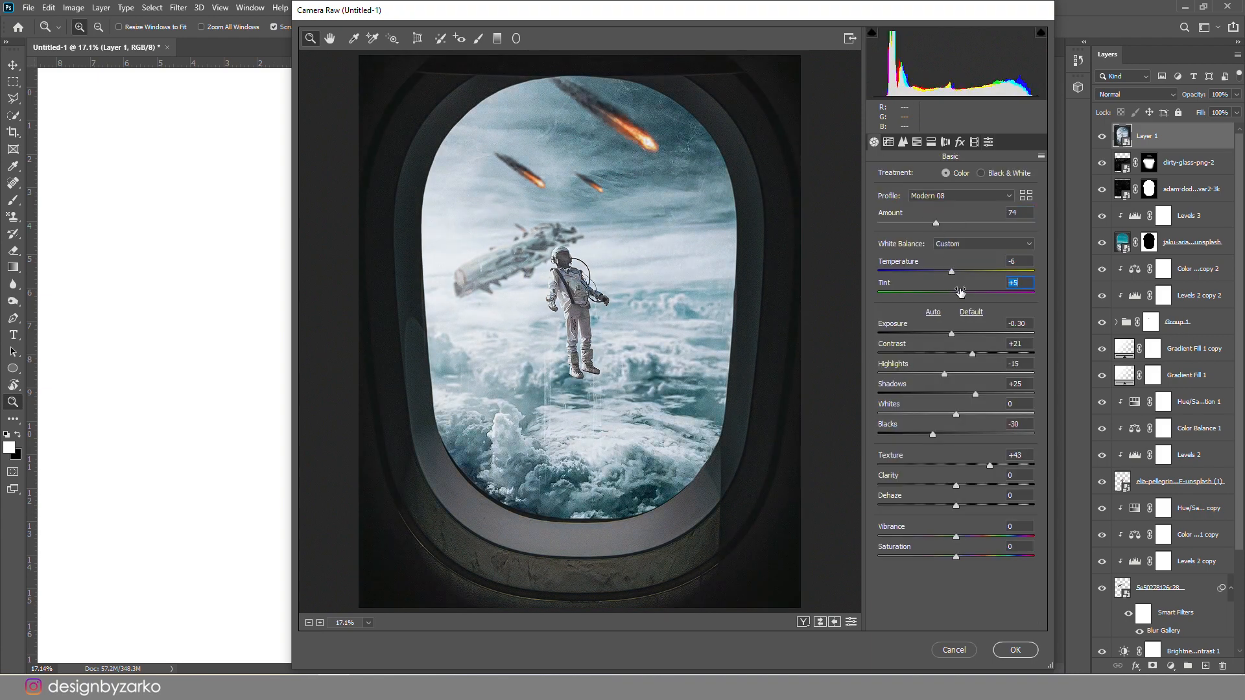
drag(957, 486, 976, 486)
drag(956, 537, 970, 537)
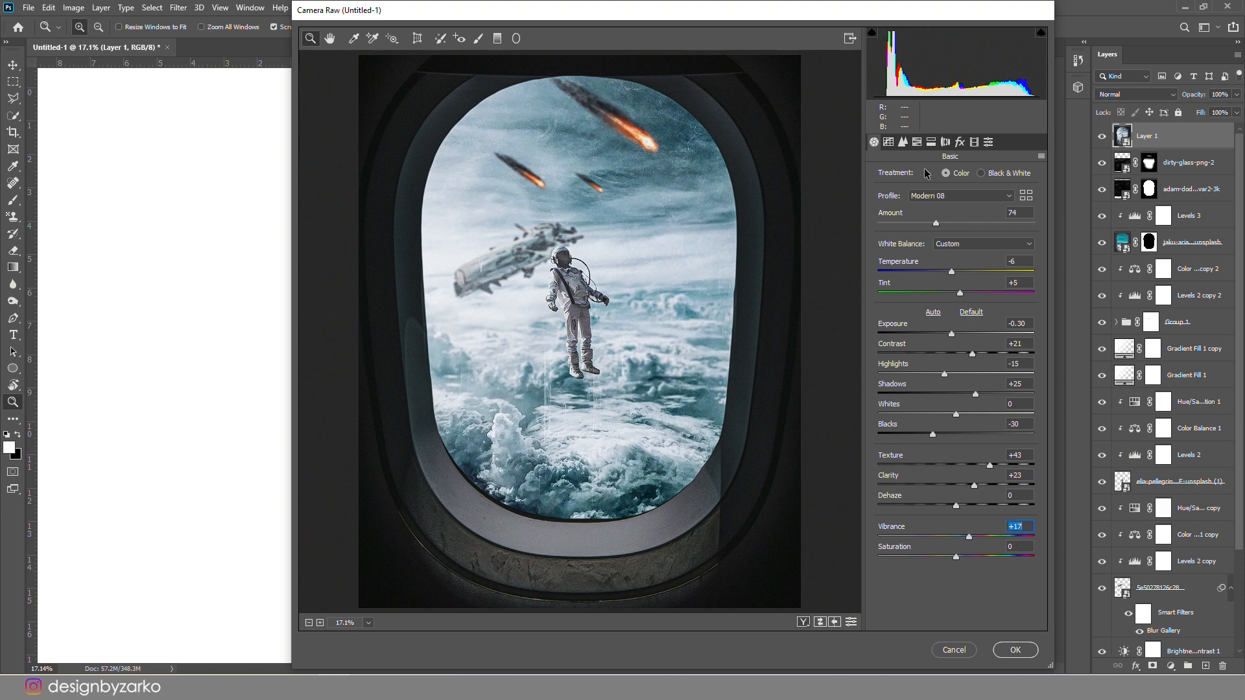
Set the reds' HSL saturation to +25, adjust the oranges' saturation and apply the Camera Raw filter.
click(914, 143)
click(934, 179)
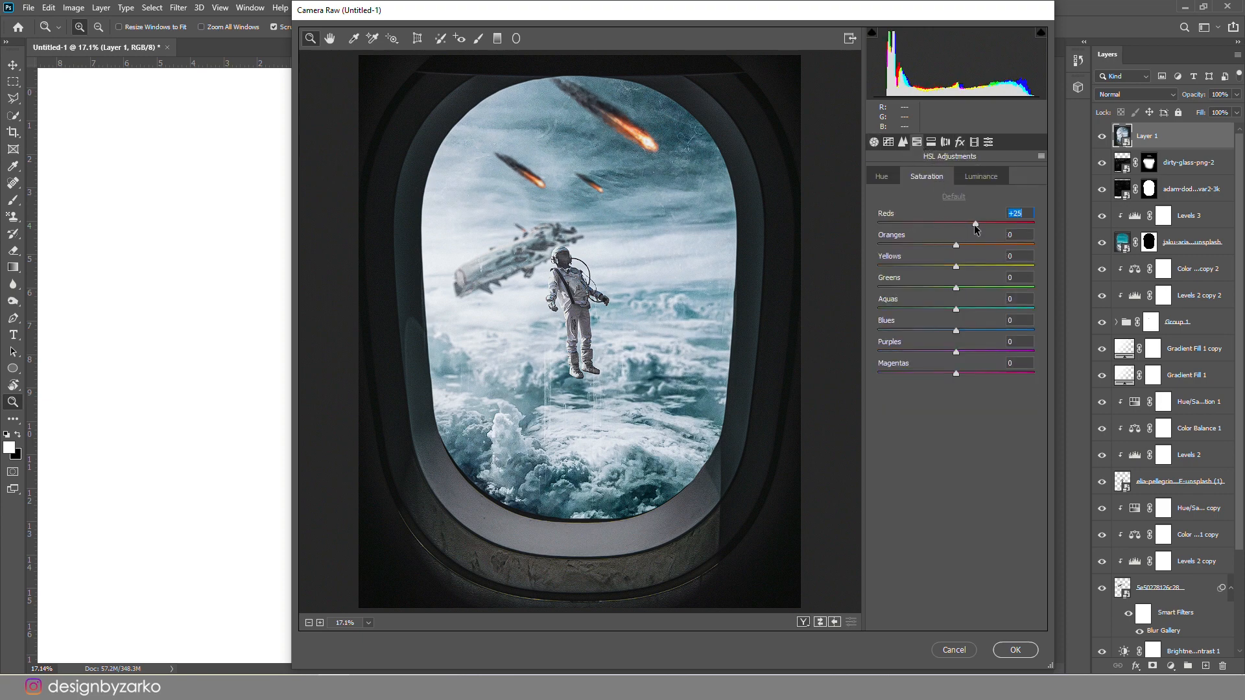
drag(955, 244, 828, 248)
click(1015, 650)
Delete Layer 1 together with its Camera Raw smart filter.
drag(552, 468, 568, 445)
mouse_move(593, 142)
mouse_down()
mouse_move(656, 146)
mouse_move(605, 157)
mouse_up()
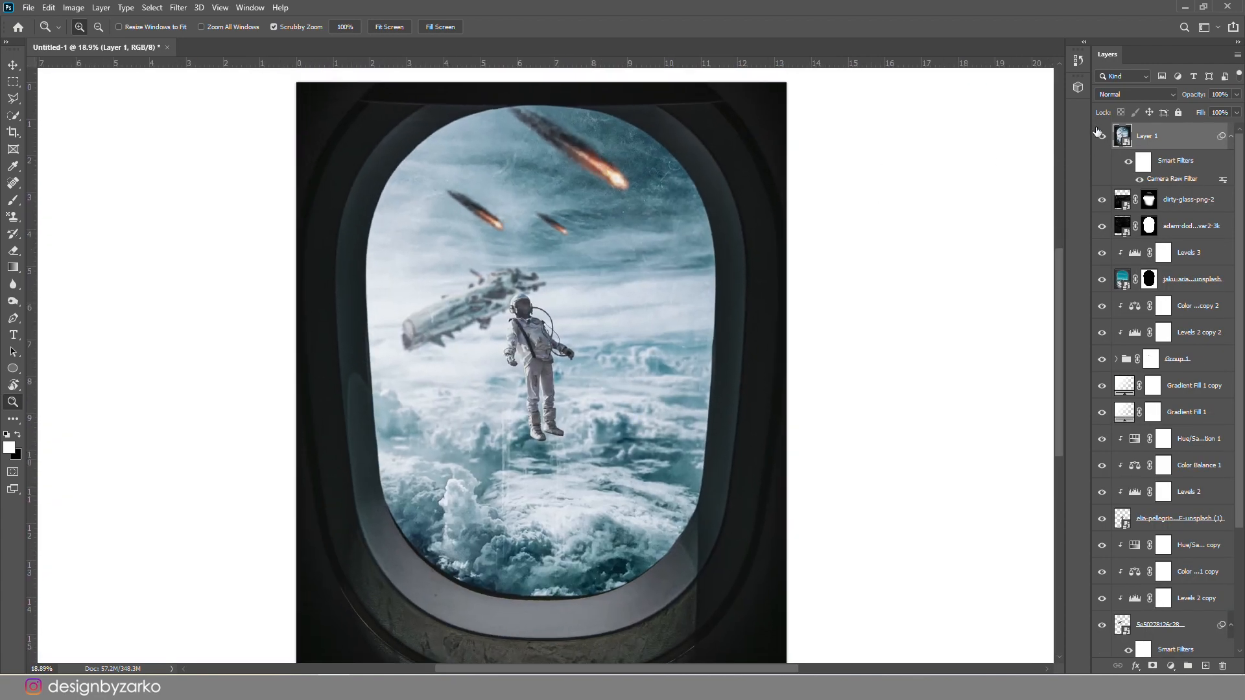
key(Delete)
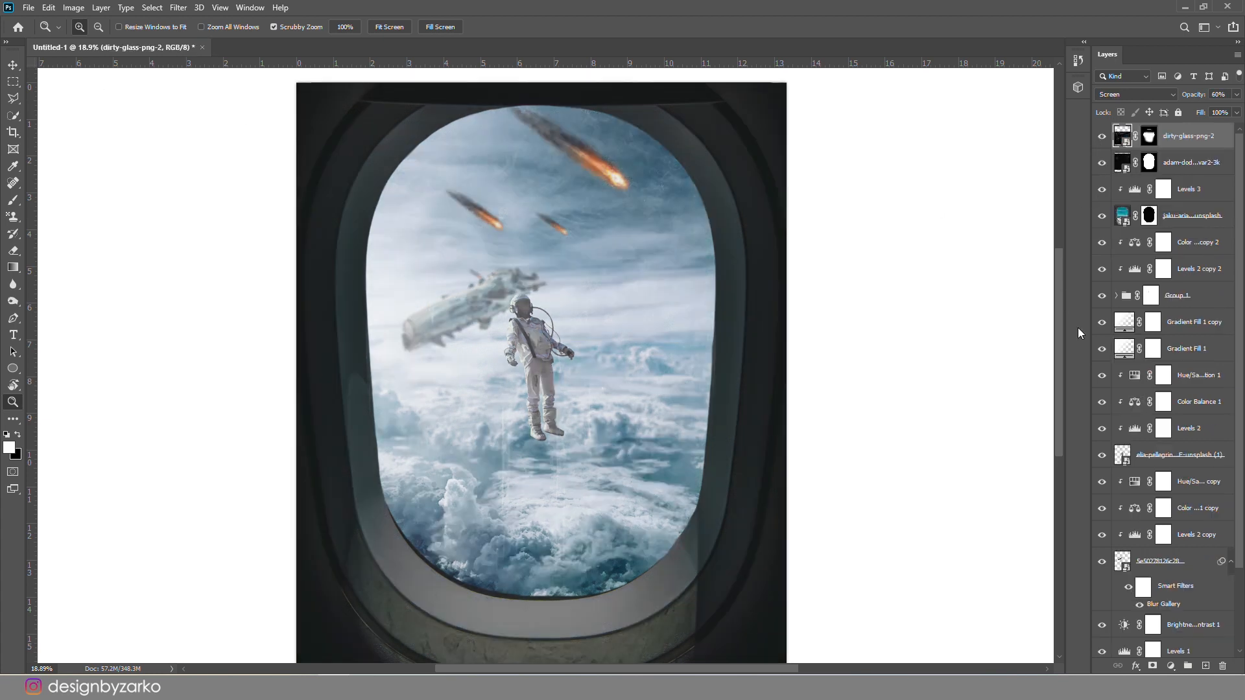
Check the topmost meteor layer in Group 1 by toggling its visibility off and on.
click(1116, 296)
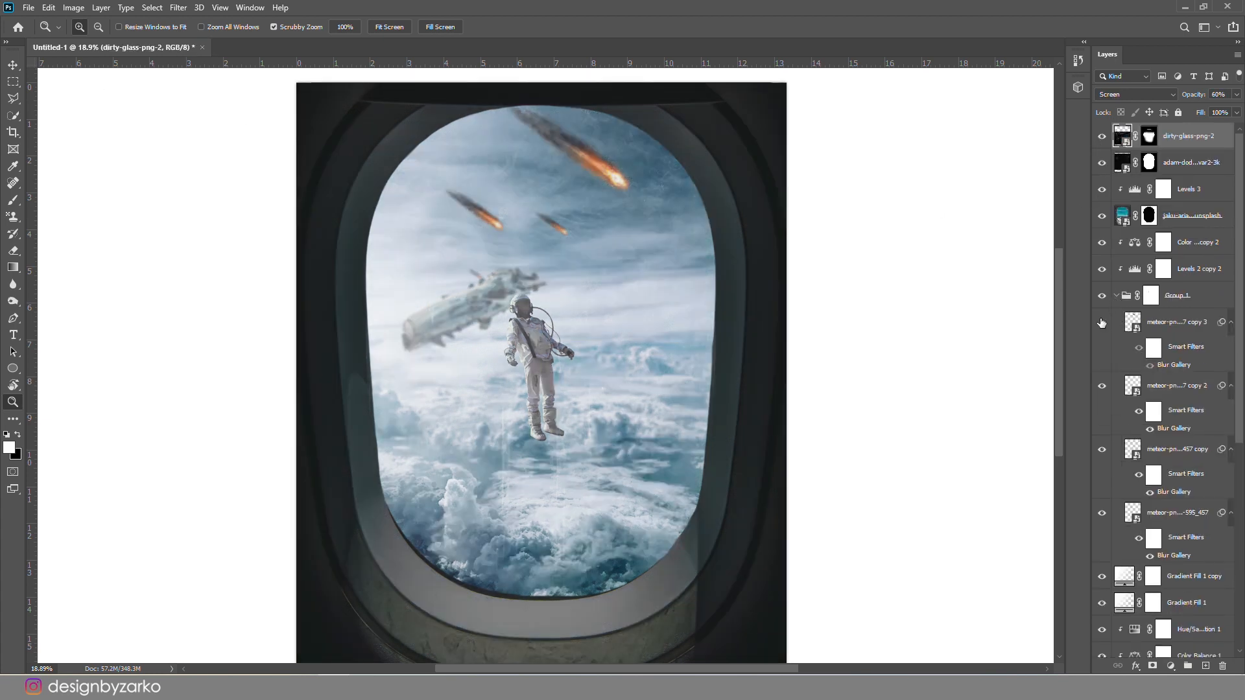
click(1101, 322)
click(1101, 322)
click(1118, 296)
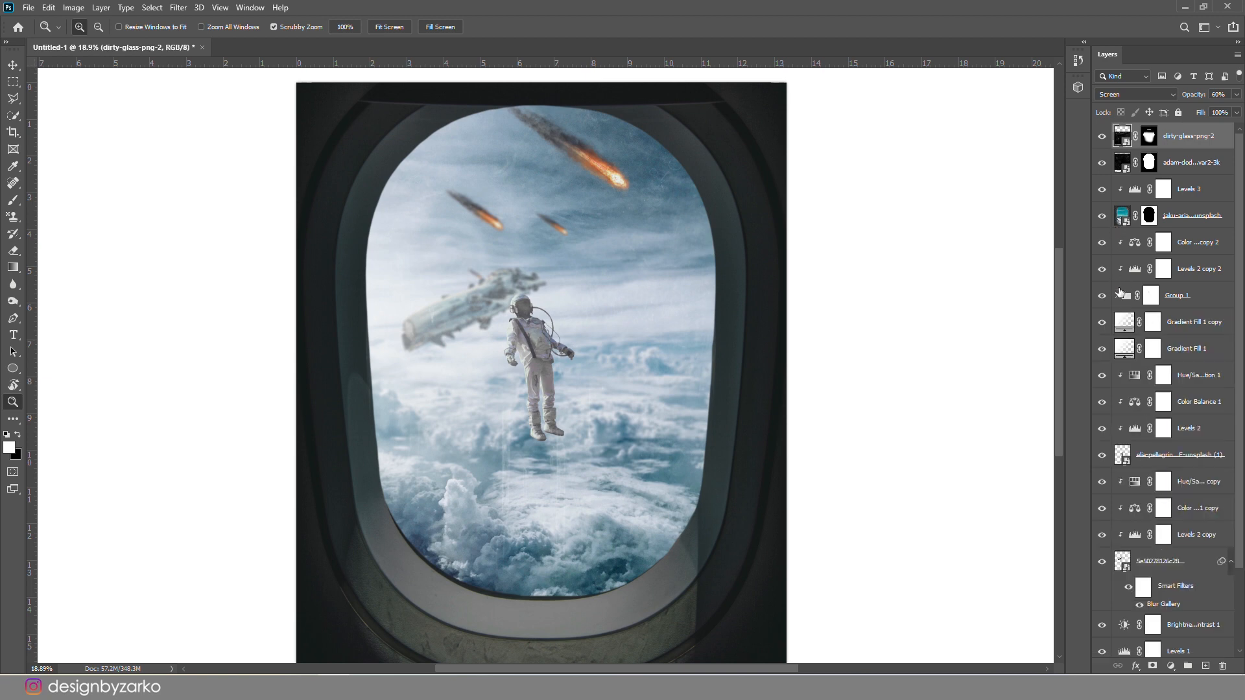
Stamp all visible layers onto a new layer at the top of the stack and convert it to a smart object.
key(ctrl+shift+alt+n)
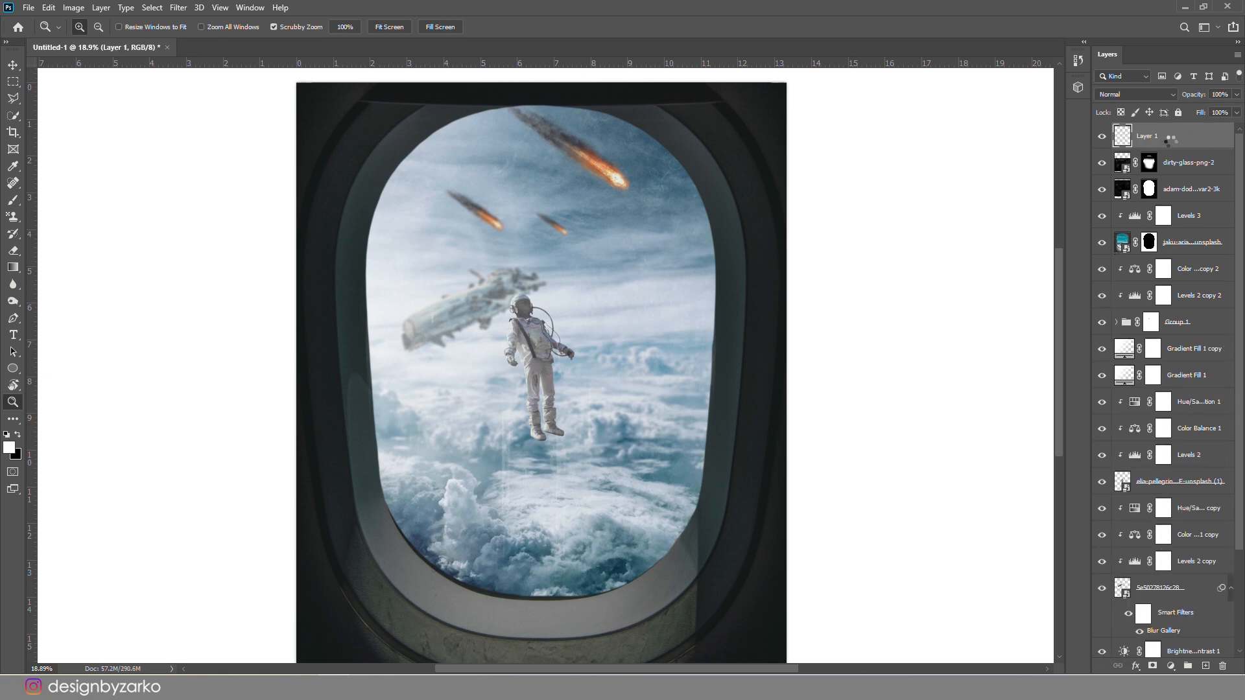
key(ctrl+shift+alt+e)
right_click(1171, 144)
click(1066, 306)
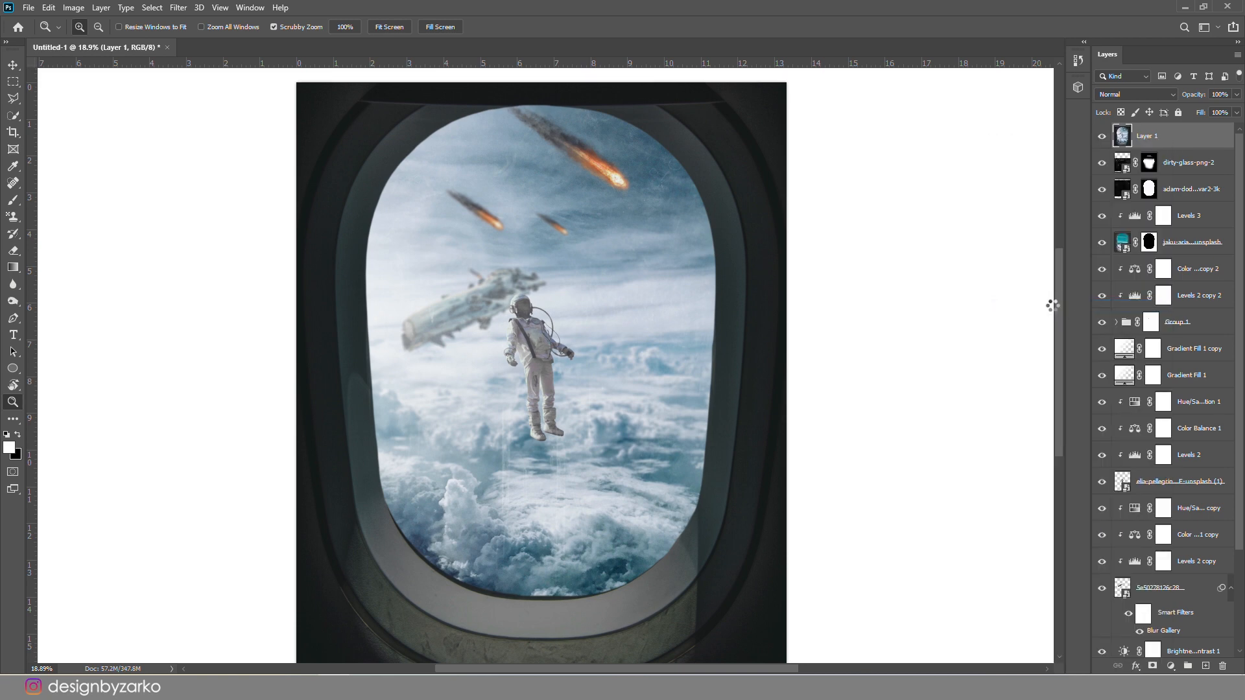
Open the Camera Raw filter on Layer 1, apply the Creative preset with the Modern 08 profile, and set Amount 76, Temperature -6 and Tint +3.
click(186, 10)
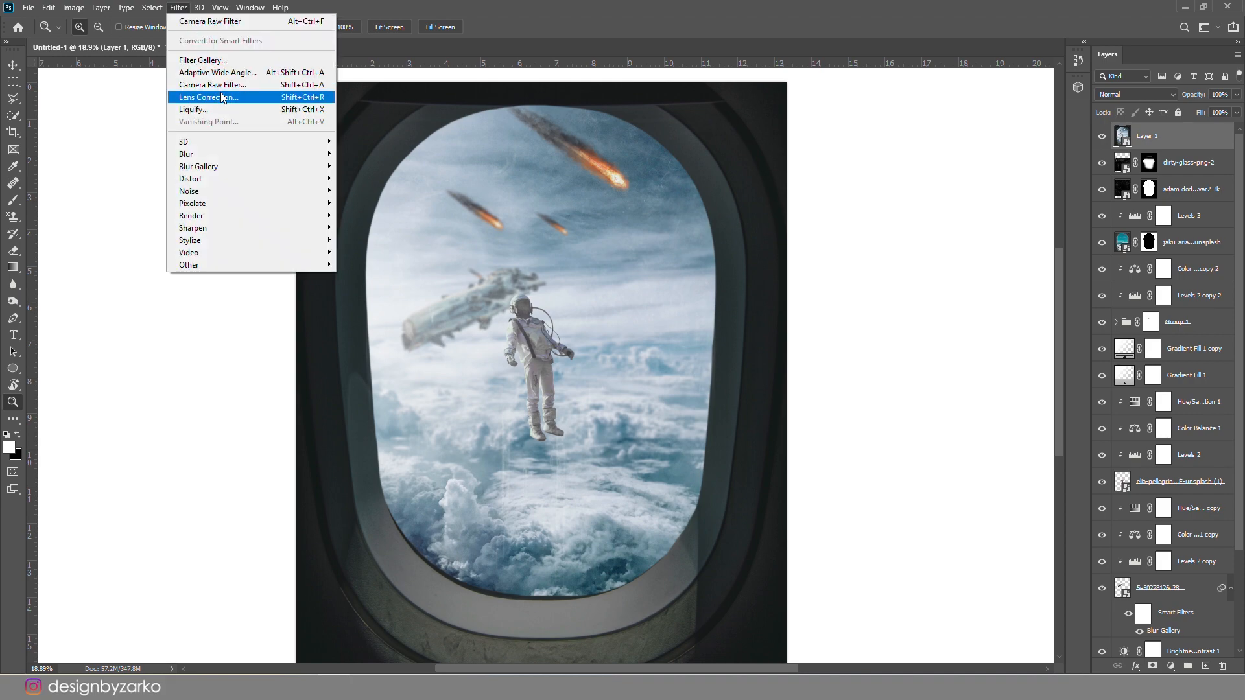
click(226, 88)
click(919, 277)
click(874, 142)
drag(956, 223, 938, 223)
drag(956, 270, 948, 271)
Set Exposure -0.35, Contrast +16, Highlights -13, Shadows +21, Whites -24, Blacks -30, Texture +35, Clarity +28 and Vibrance +17.
drag(955, 333, 937, 414)
drag(955, 465, 978, 485)
drag(956, 537, 968, 537)
click(978, 486)
Adjust the sharpening and noise reduction detail settings.
click(903, 142)
drag(878, 194, 1033, 195)
click(921, 301)
Set the grain amount to 25, add a post-crop vignette with amount -19 and adjust its feather.
click(959, 142)
drag(879, 197, 904, 197)
drag(956, 310, 944, 312)
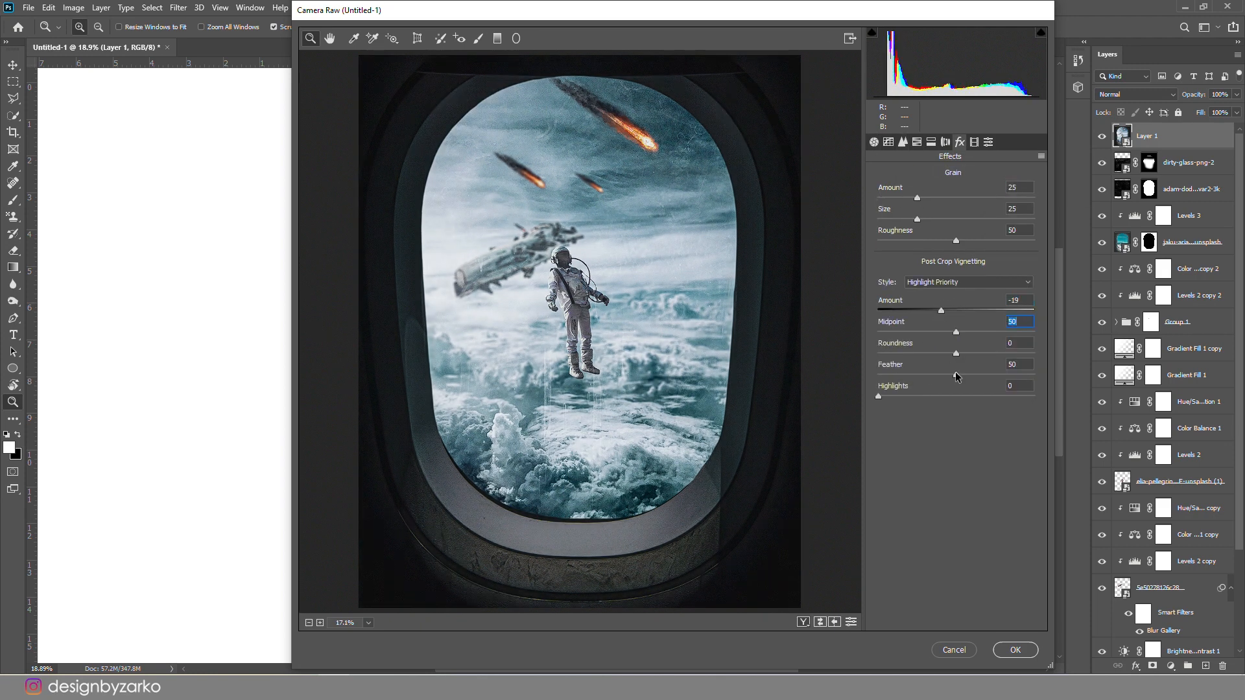
drag(956, 375, 1067, 377)
Review the calibration, tone curve and basic settings against the whole image, then apply the Camera Raw filter.
click(974, 142)
click(889, 142)
click(874, 142)
drag(778, 191, 738, 190)
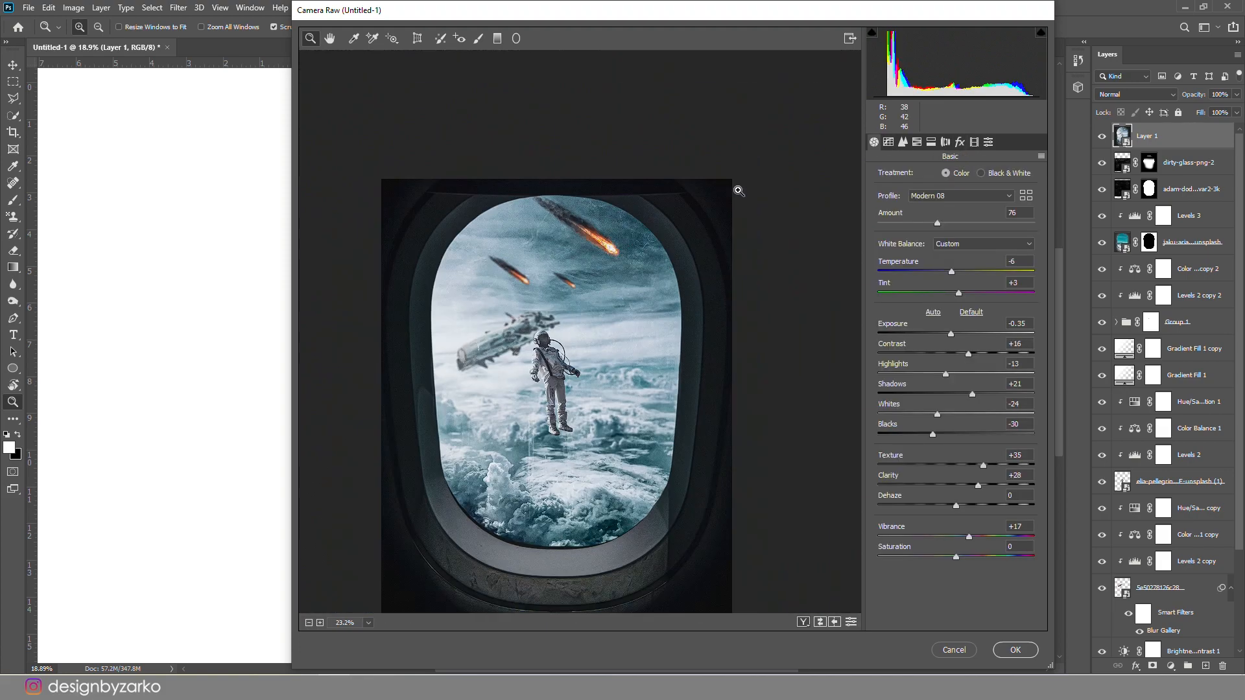
key(ctrl+0)
click(1015, 649)
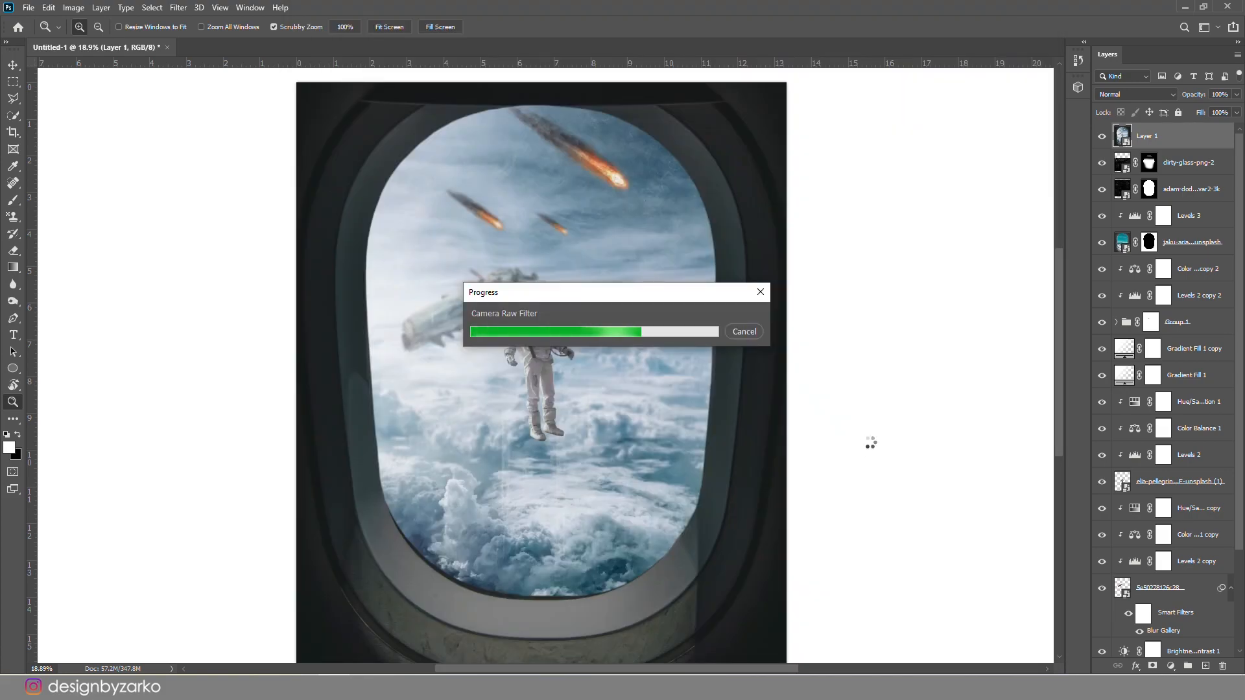